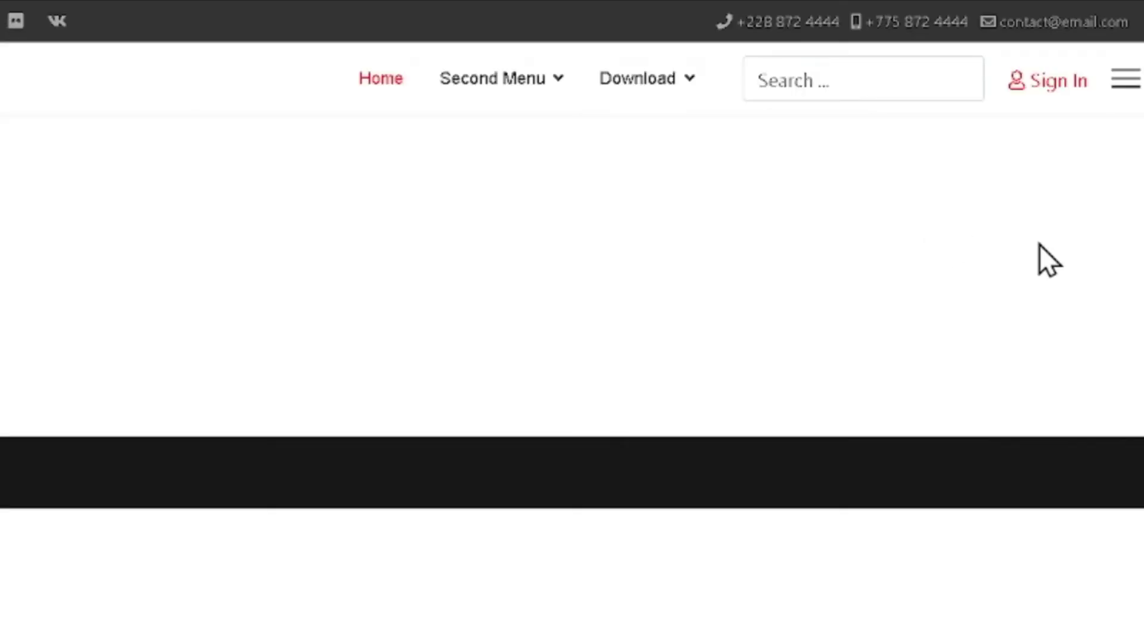
- Open the Main Menu item list and unpublish the Second Menu item with its submenu items
mouse_move(656, 98)
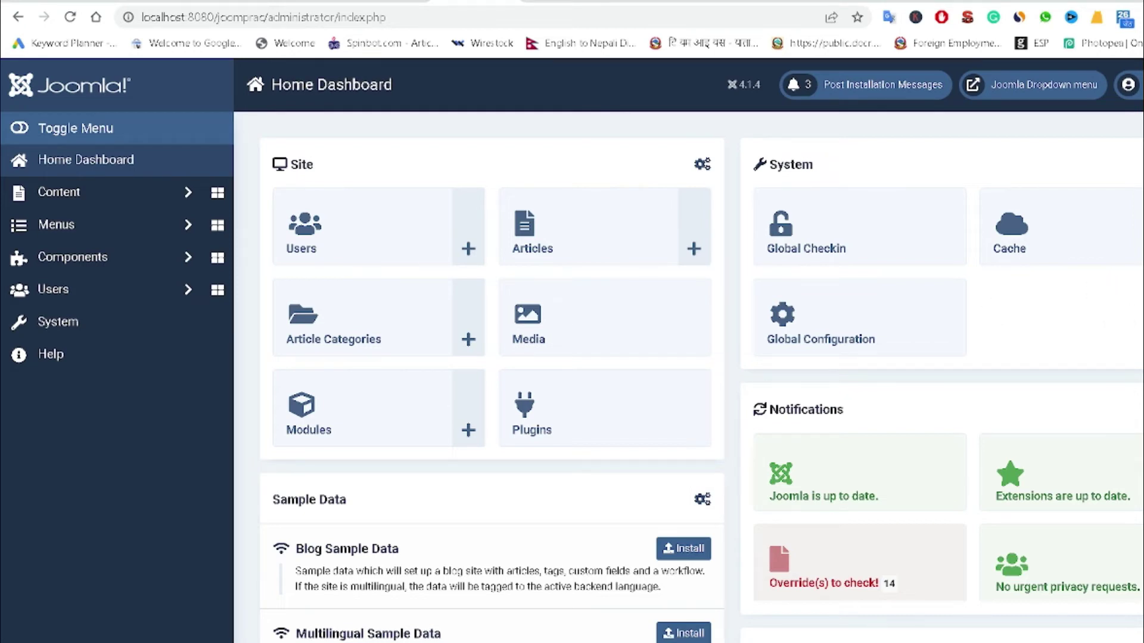
click(113, 229)
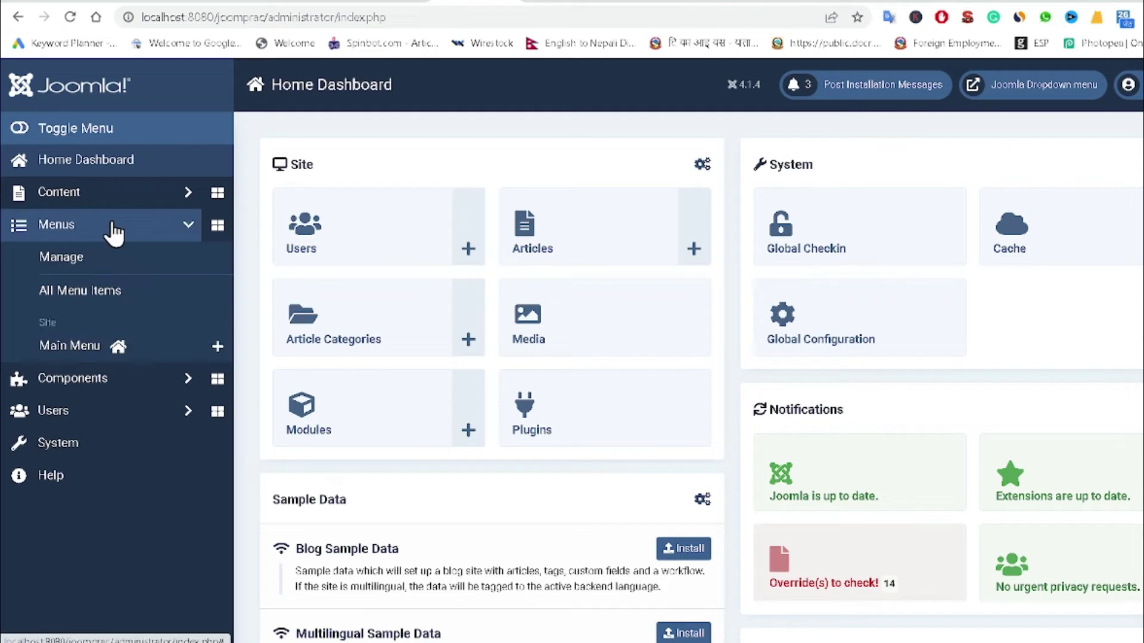
click(113, 345)
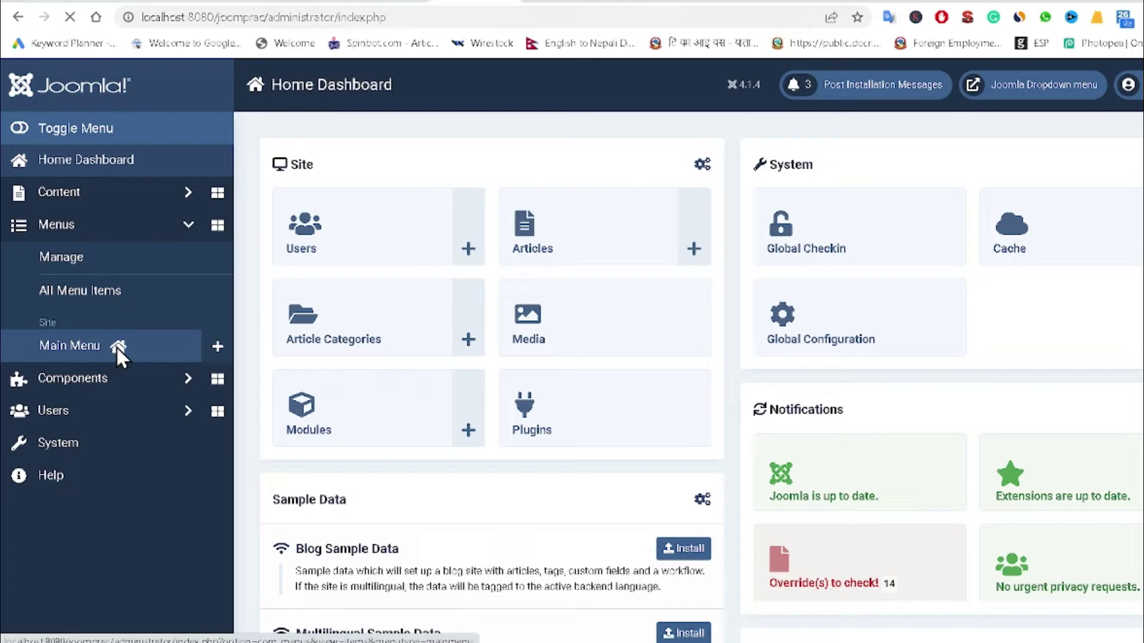
click(115, 352)
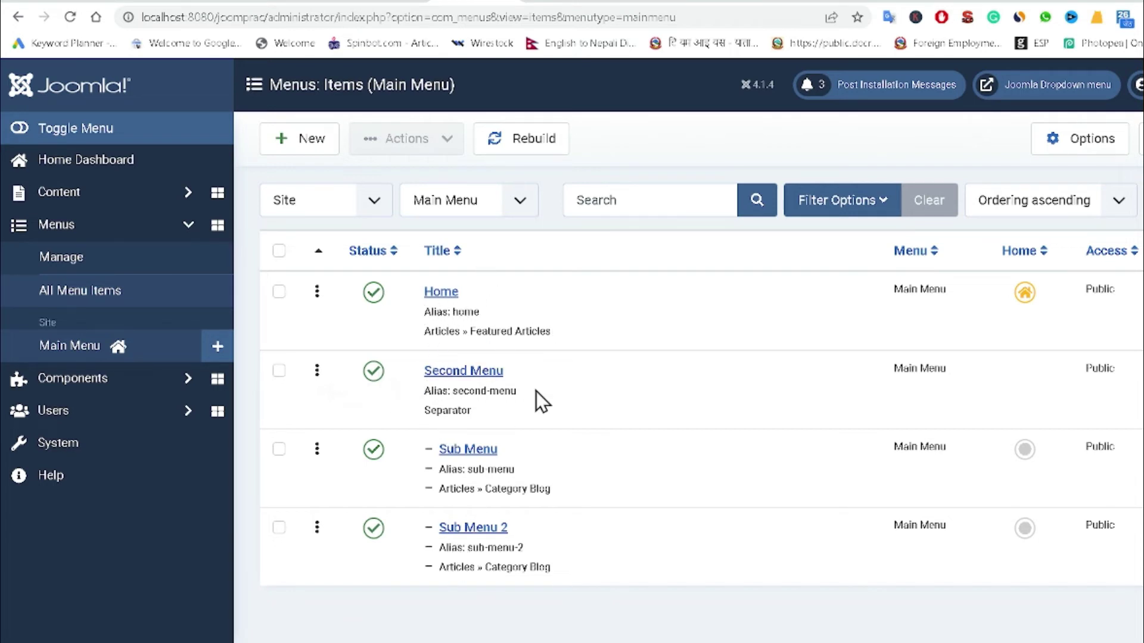
click(376, 382)
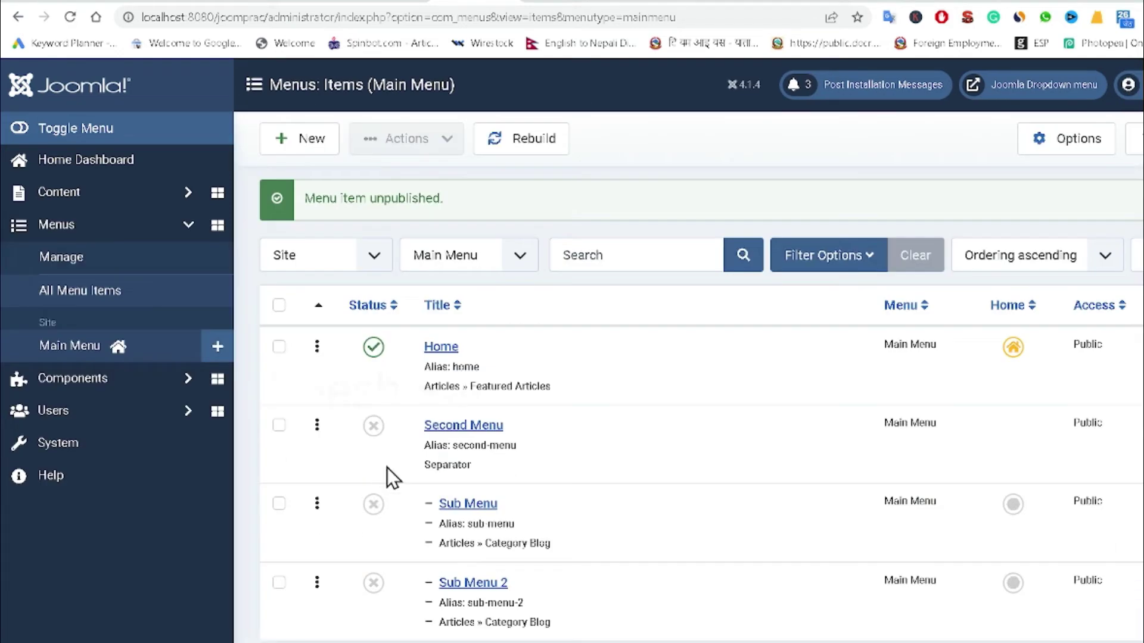
- Create a new menu item in the Main Menu and title it Download
scroll(425, 516, down, 1)
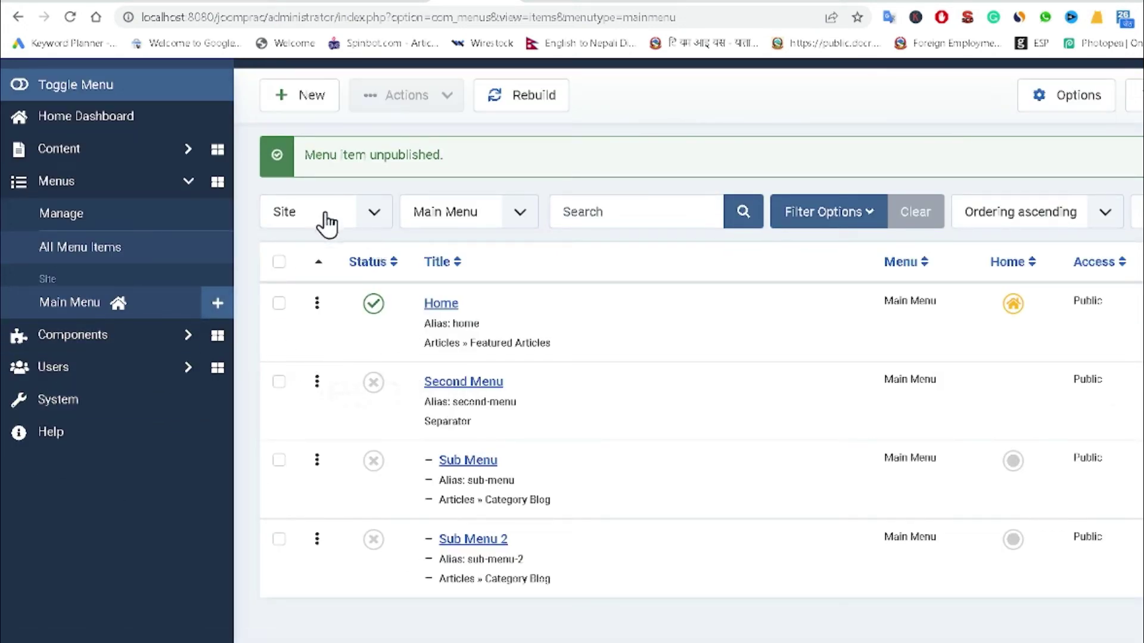
click(326, 111)
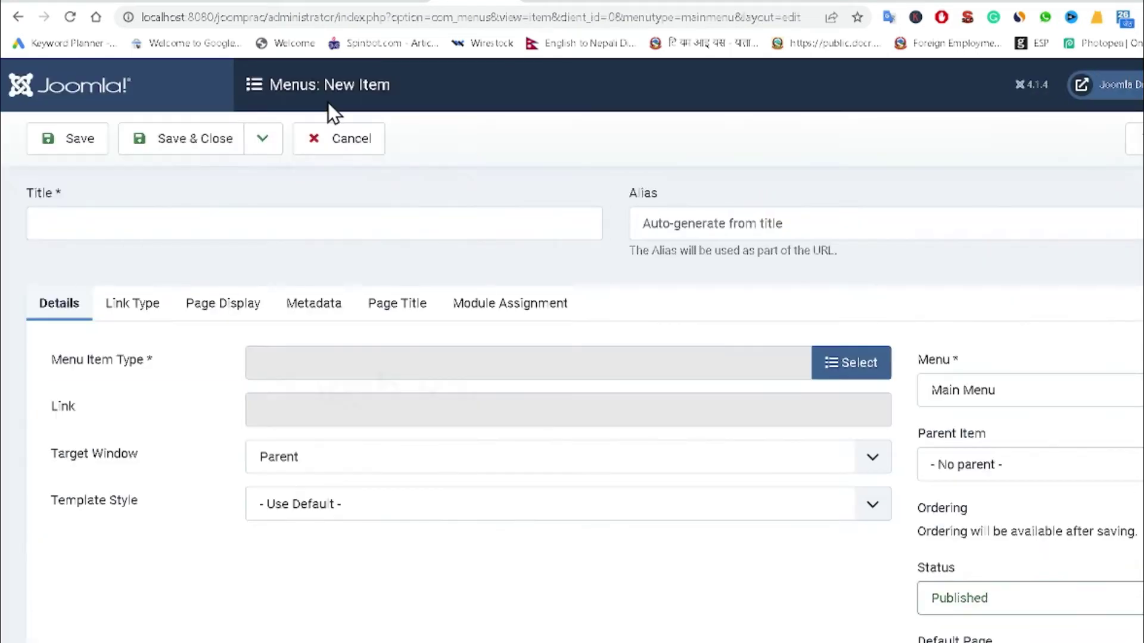
click(97, 216)
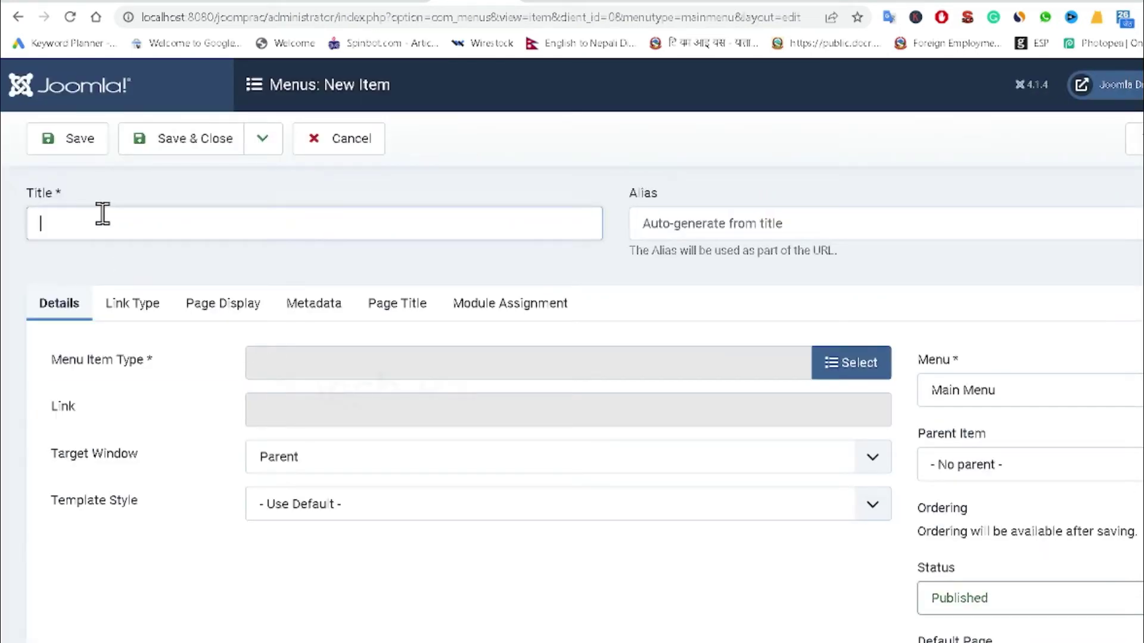
text(Download)
- Set the Download item's type to the Separator system link, then save it and start another new item
click(840, 377)
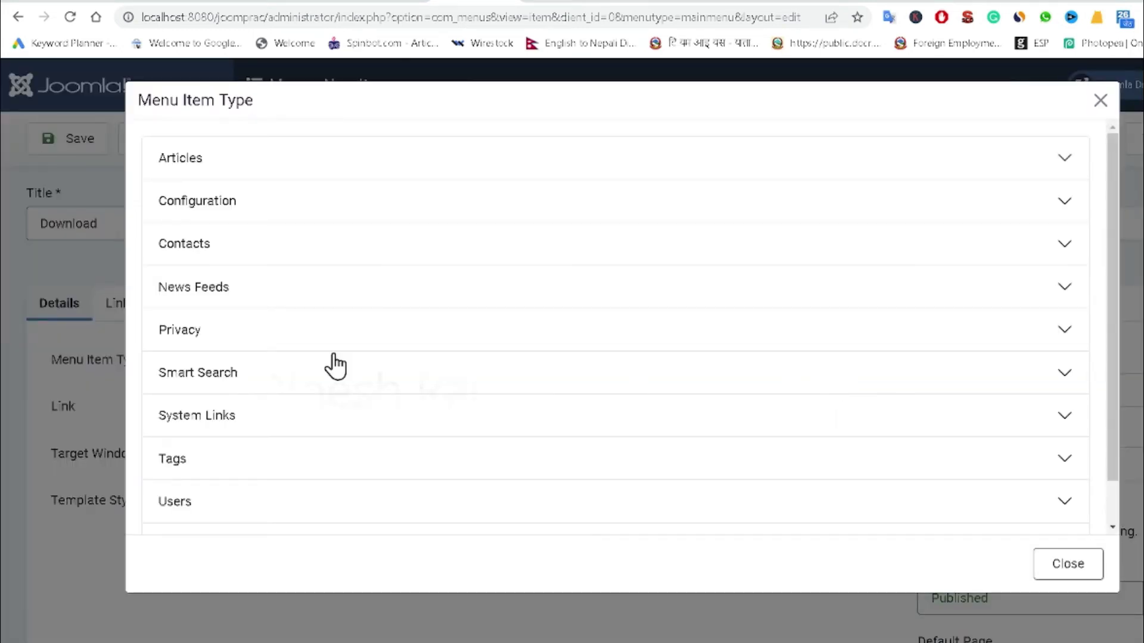
click(229, 419)
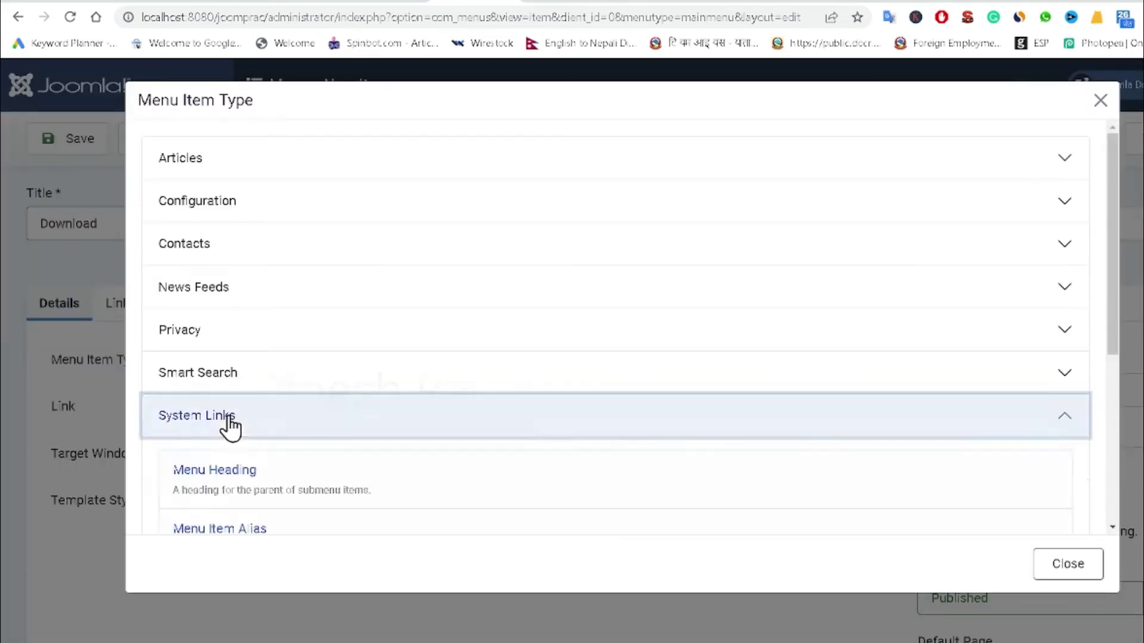
scroll(301, 485, down, 5)
click(240, 306)
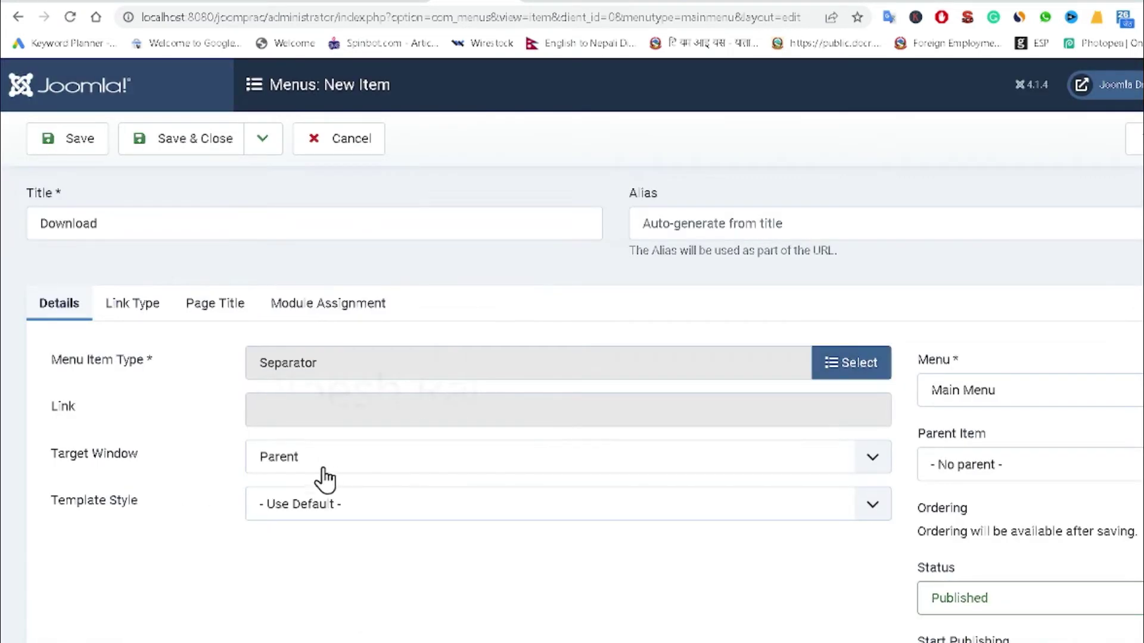
click(262, 148)
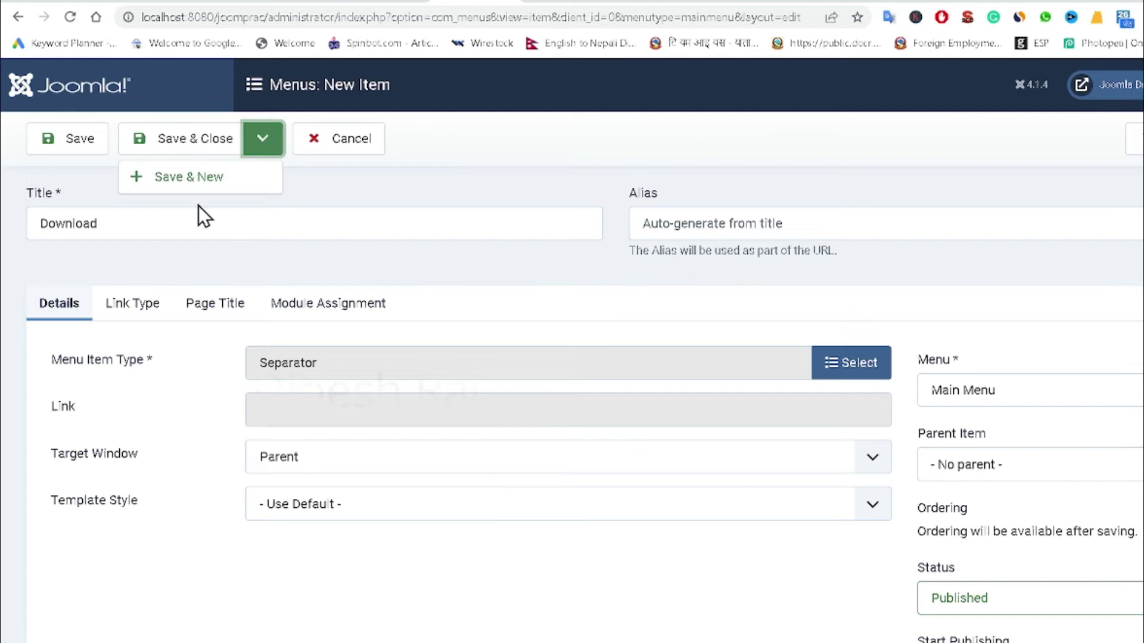
click(192, 178)
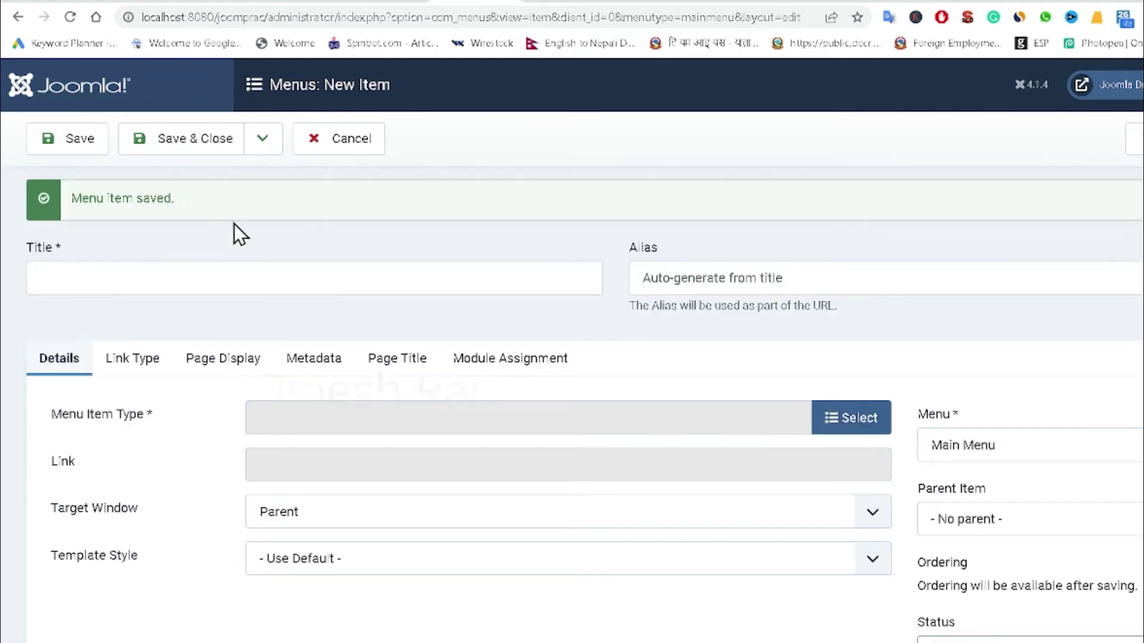
- Title the new menu item Photo and set its parent item to Download
click(98, 285)
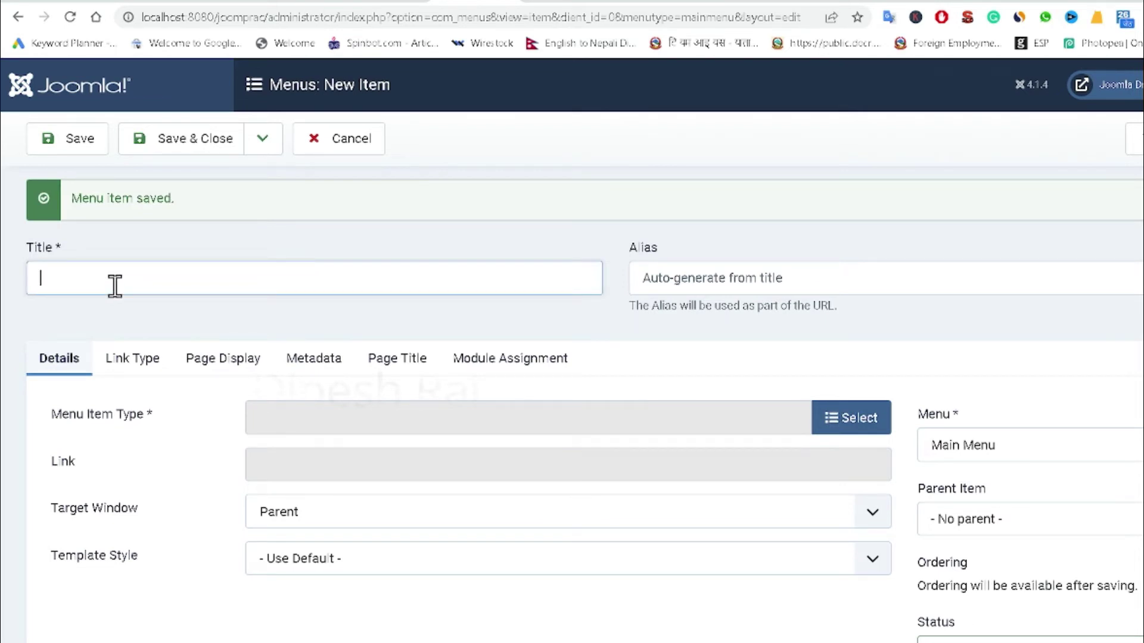
text(Photo)
scroll(1013, 527, down, 3)
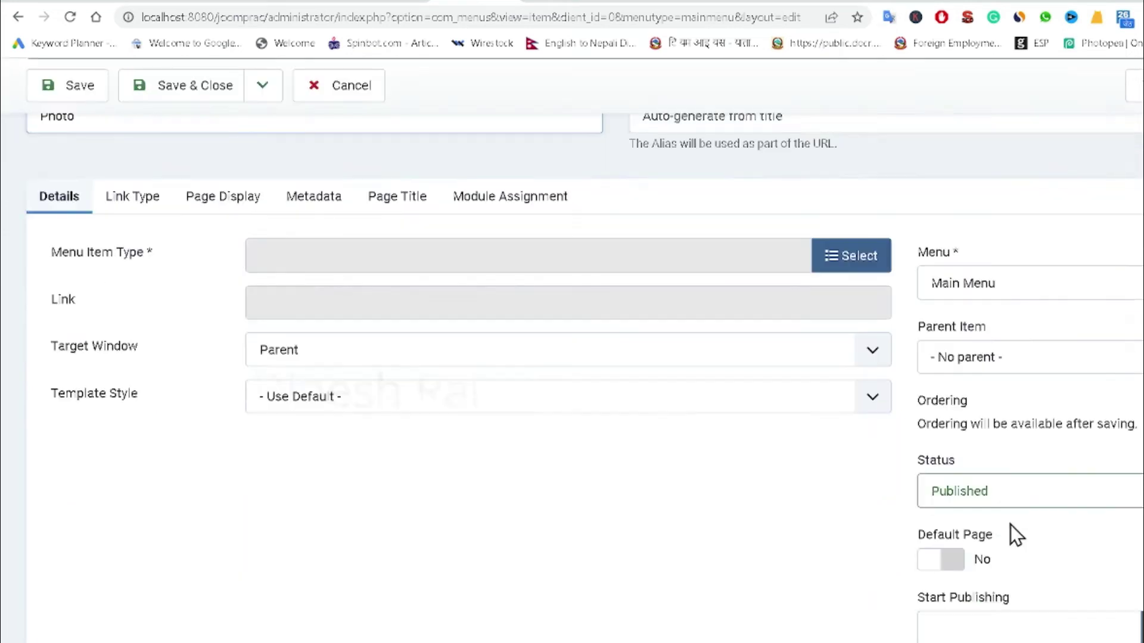
click(983, 372)
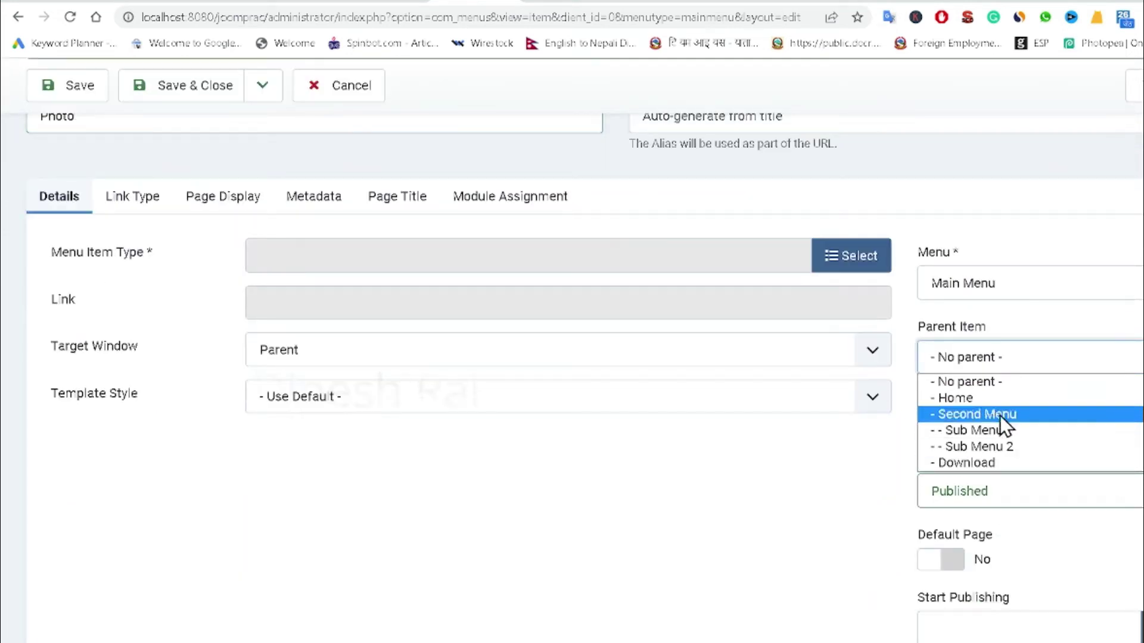
click(973, 463)
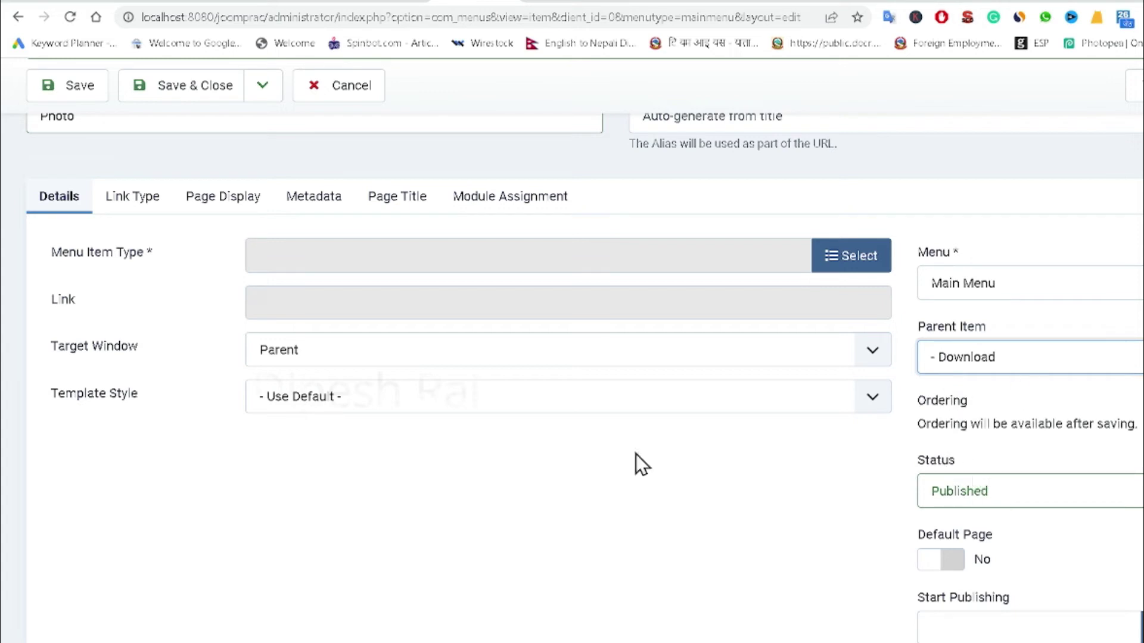
- Make the Photo item a Category Blog of the Uncategorised category, then save it and start another new item
click(834, 262)
click(175, 161)
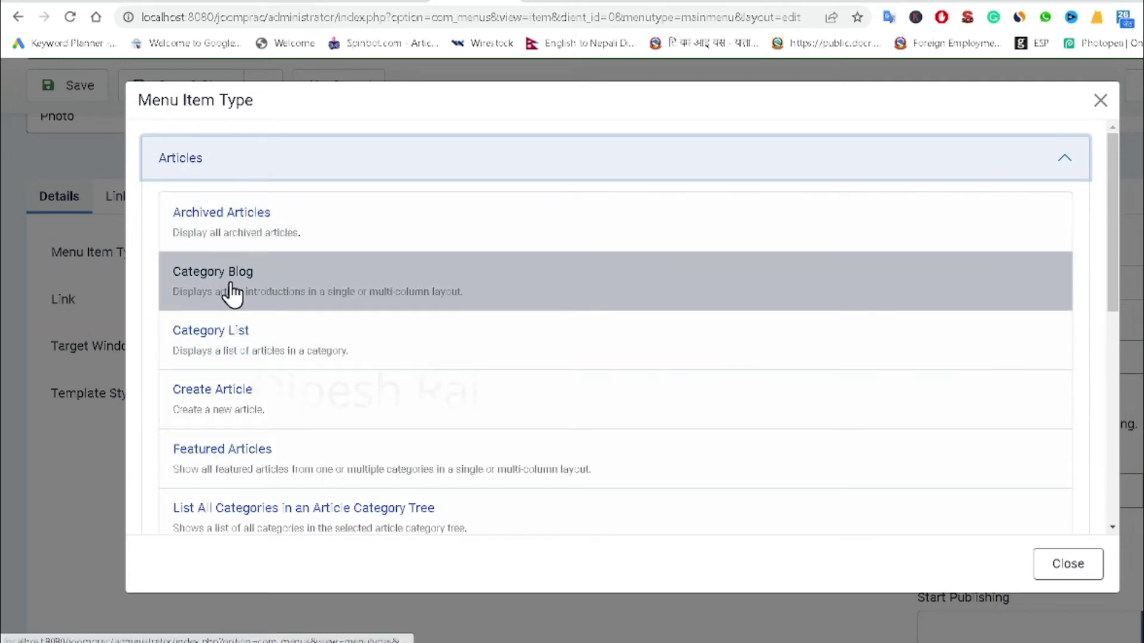
click(232, 293)
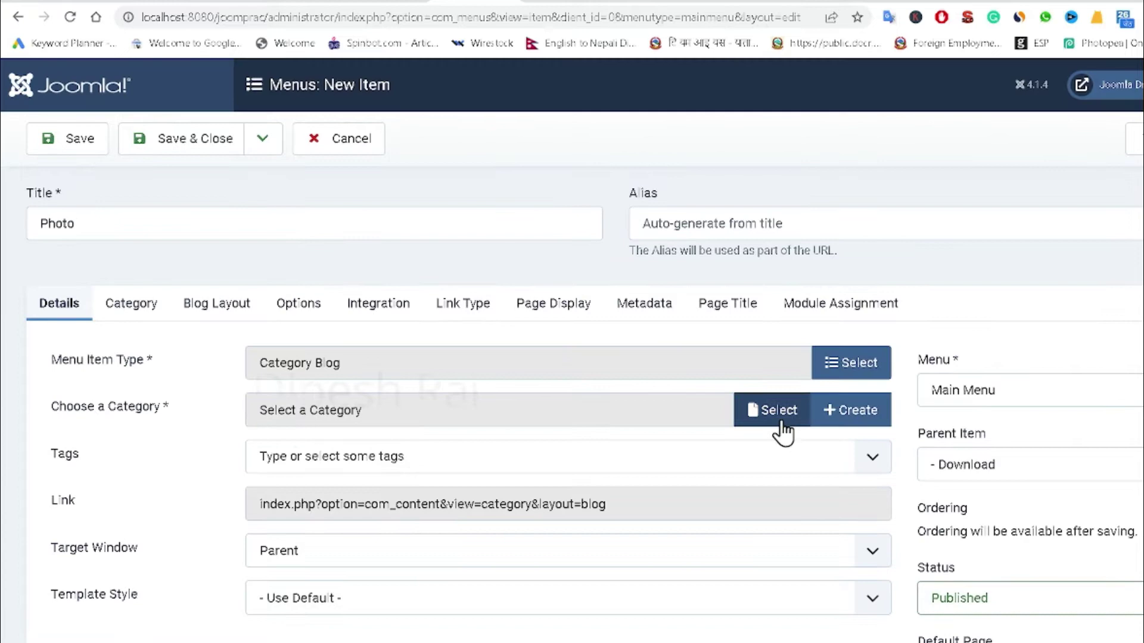
click(781, 417)
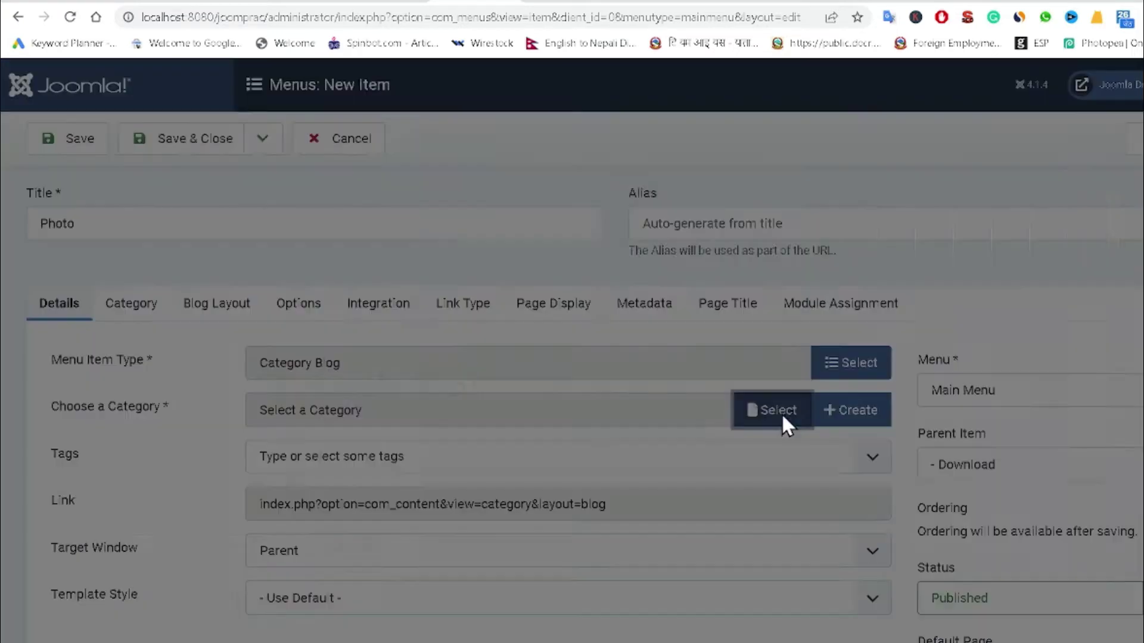
click(271, 249)
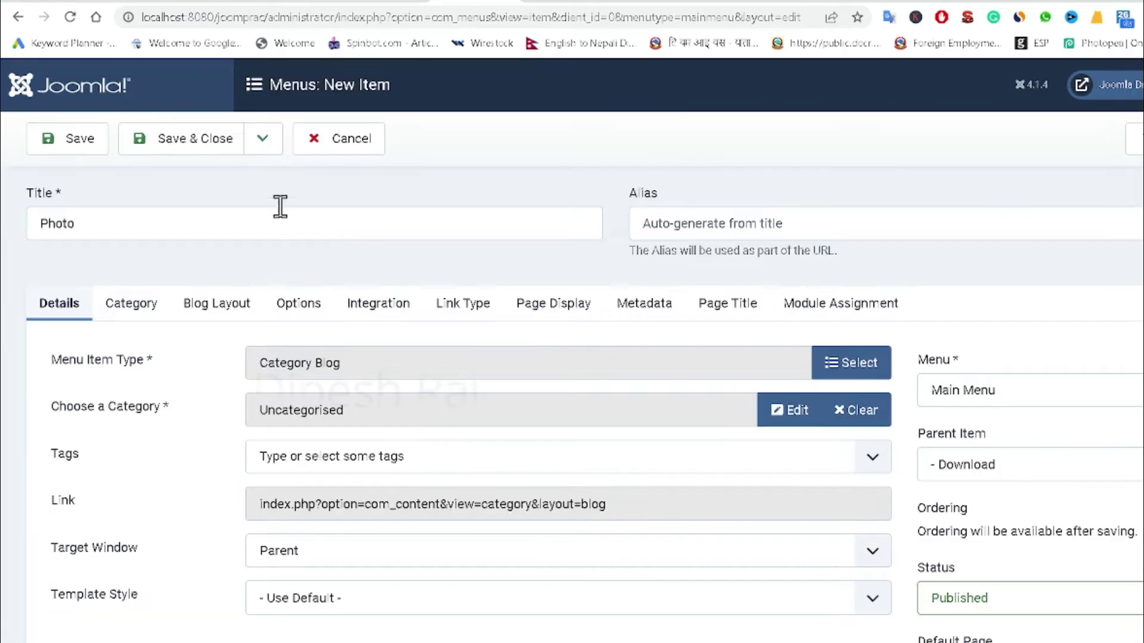
click(270, 147)
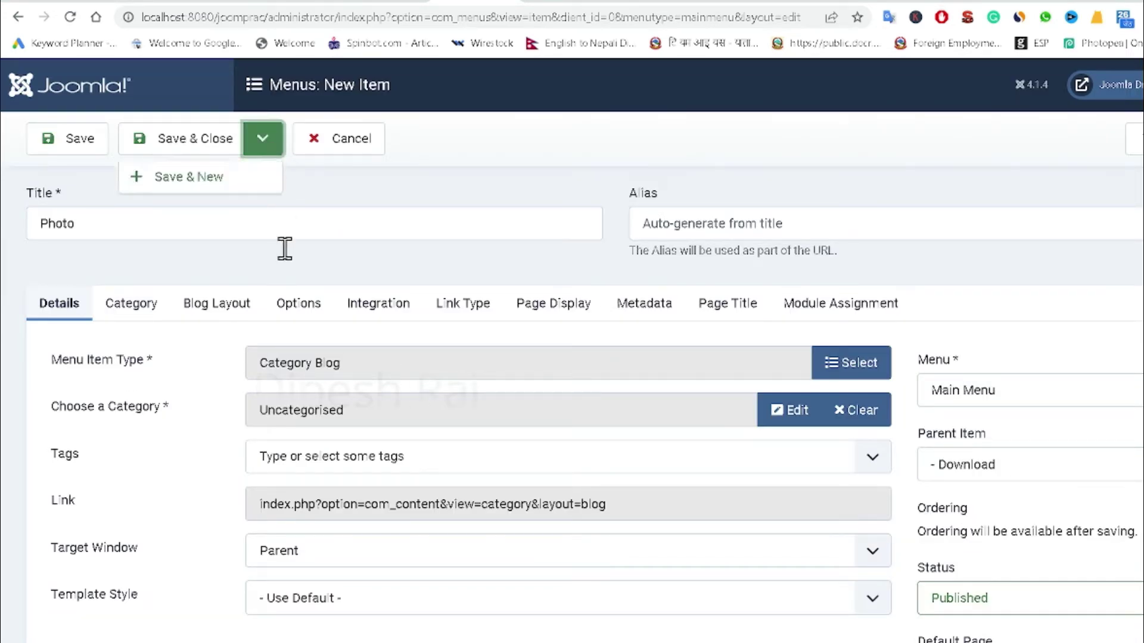
click(208, 185)
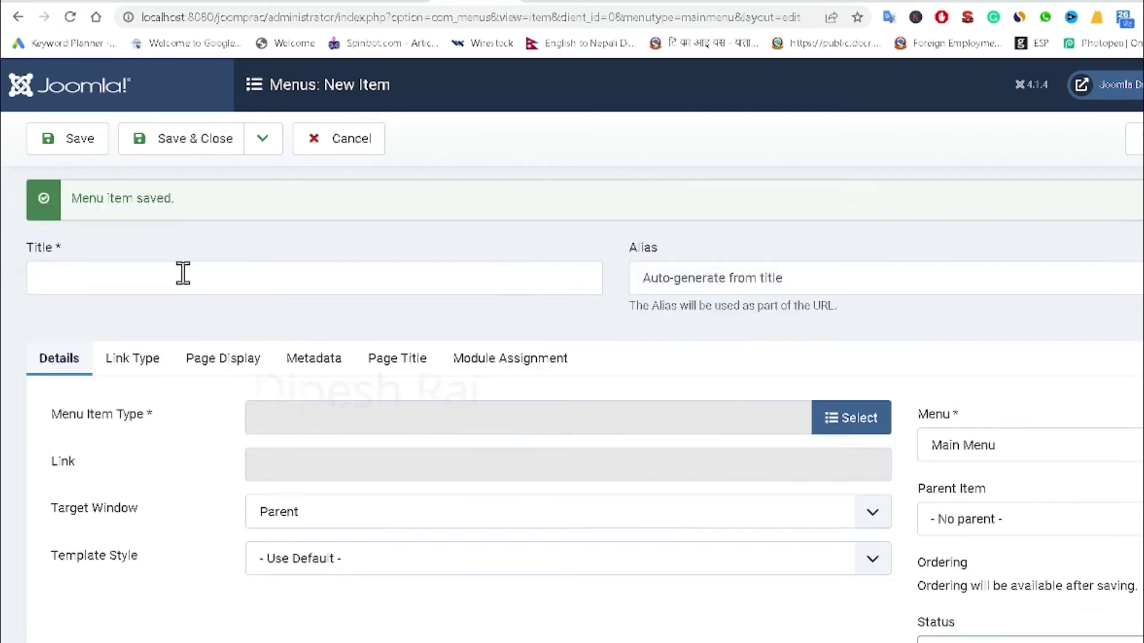
- Title the new menu item Video and set its parent item to Download
click(187, 275)
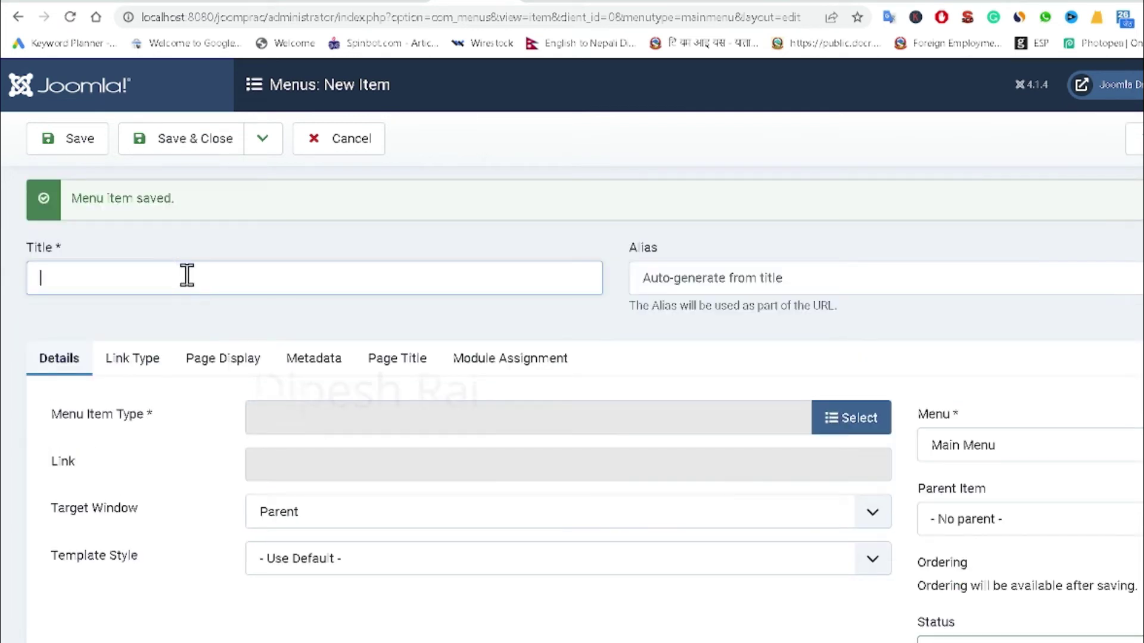
text(Video)
click(960, 521)
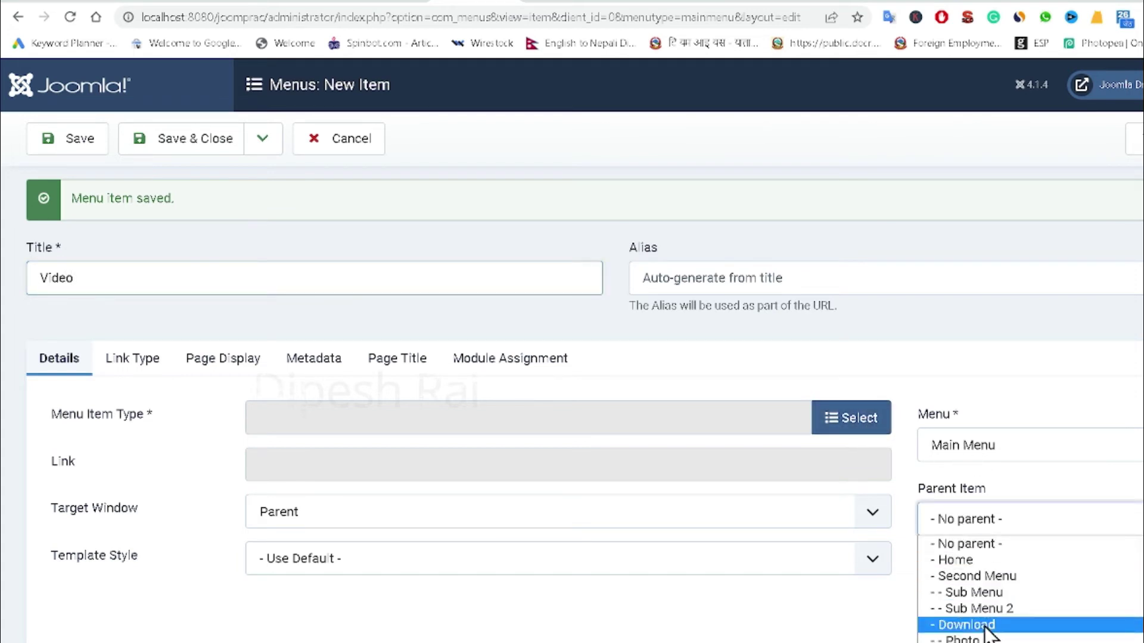
click(961, 624)
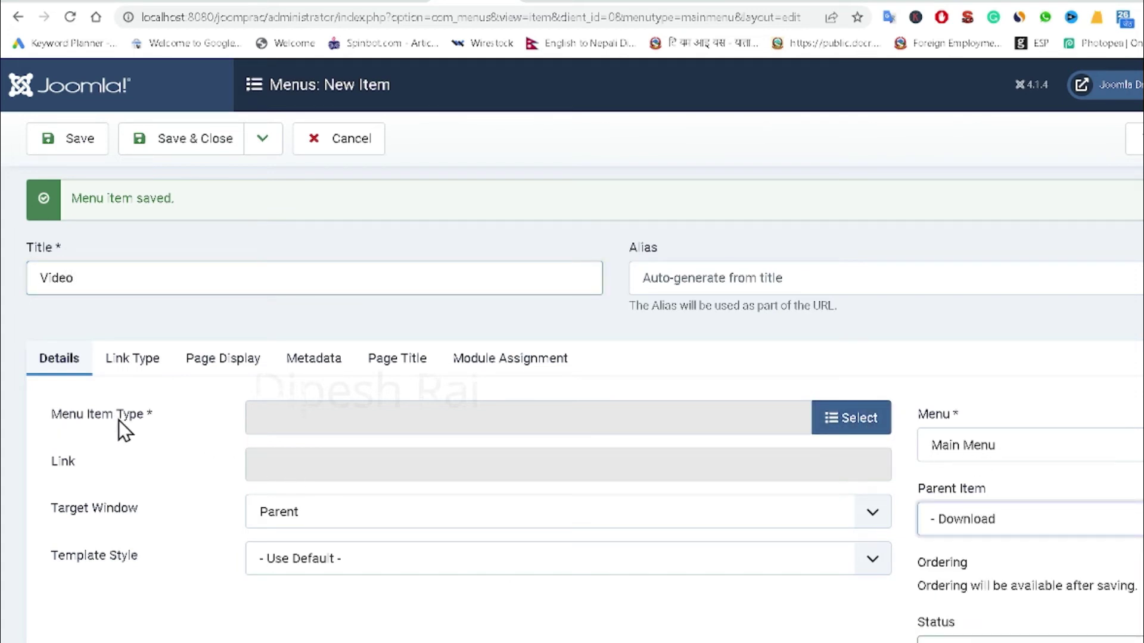
- Make the Video item a Category Blog of the Uncategorised category, then save it and start another new item
click(849, 420)
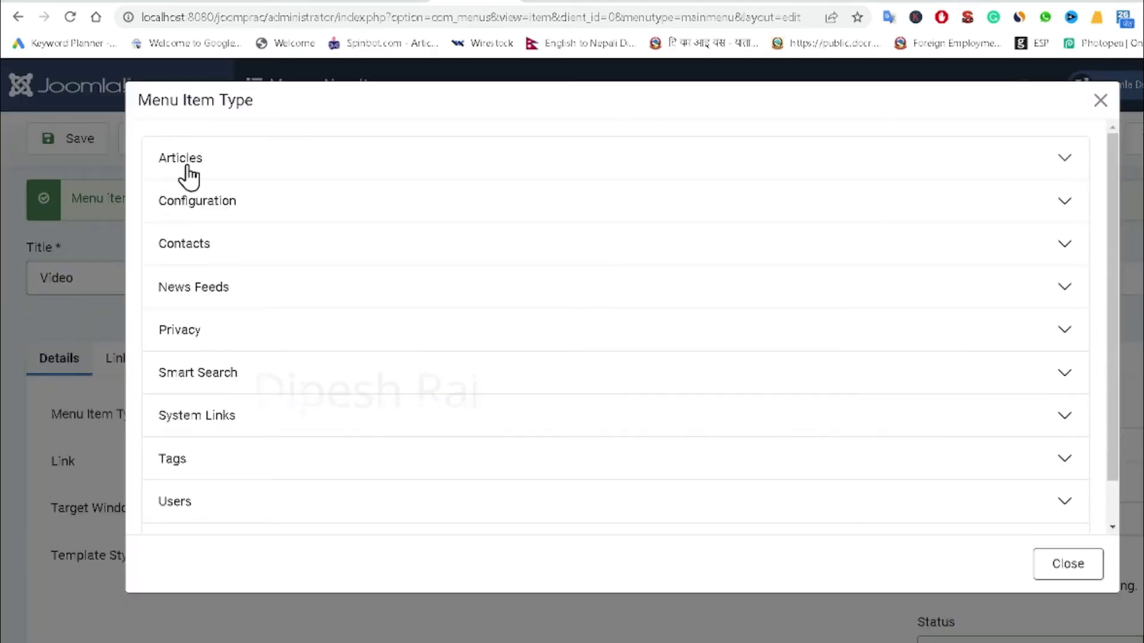
click(189, 172)
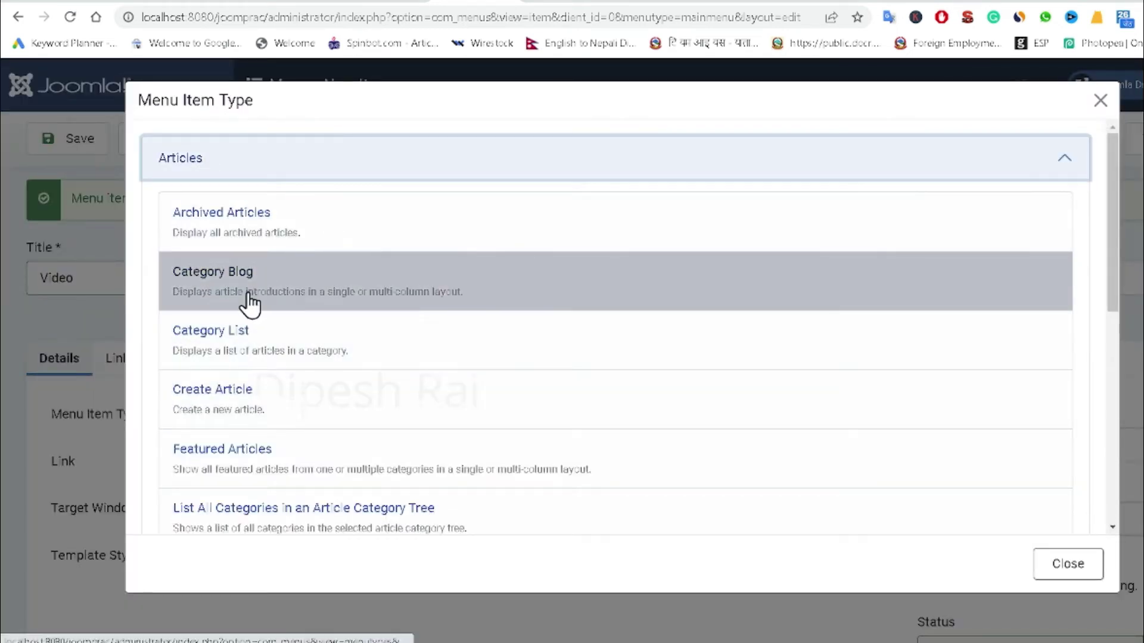
click(252, 288)
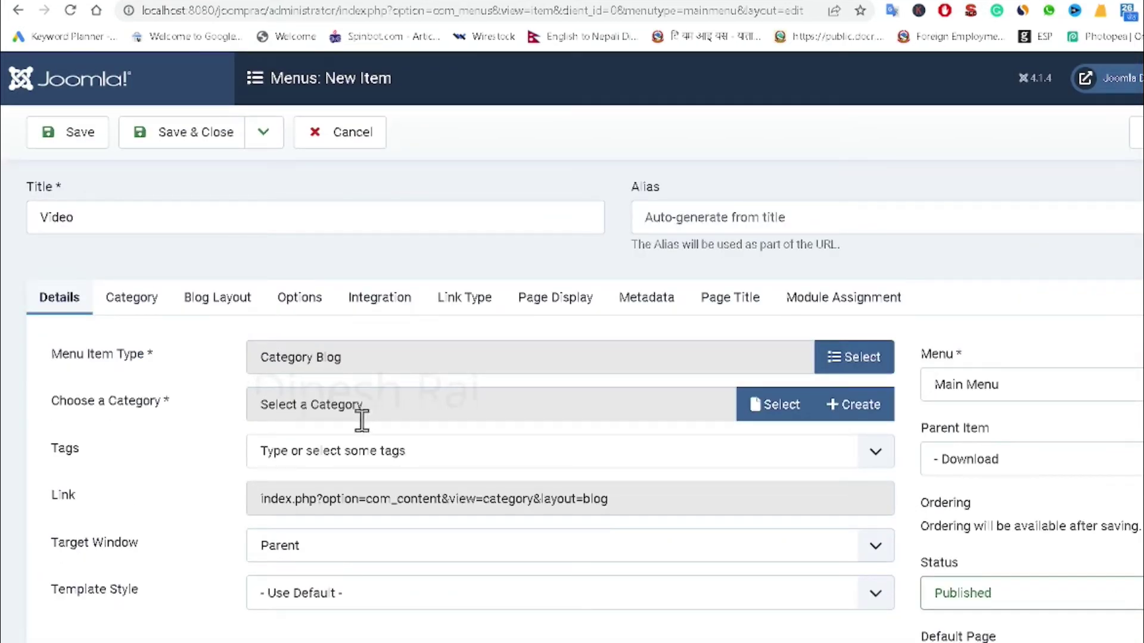
click(753, 413)
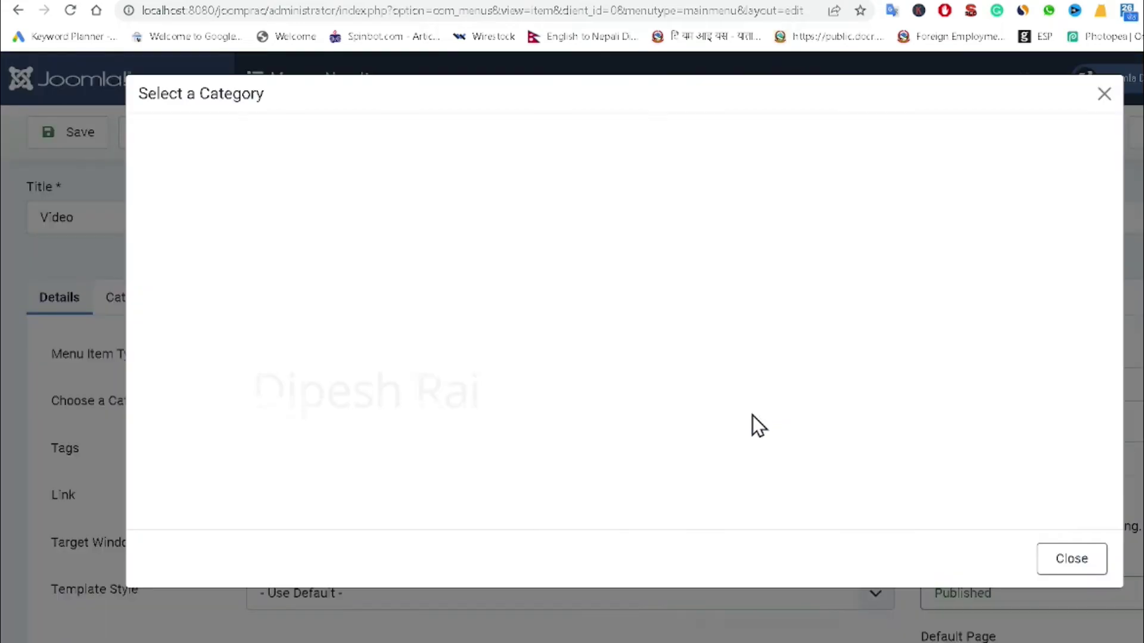
click(266, 244)
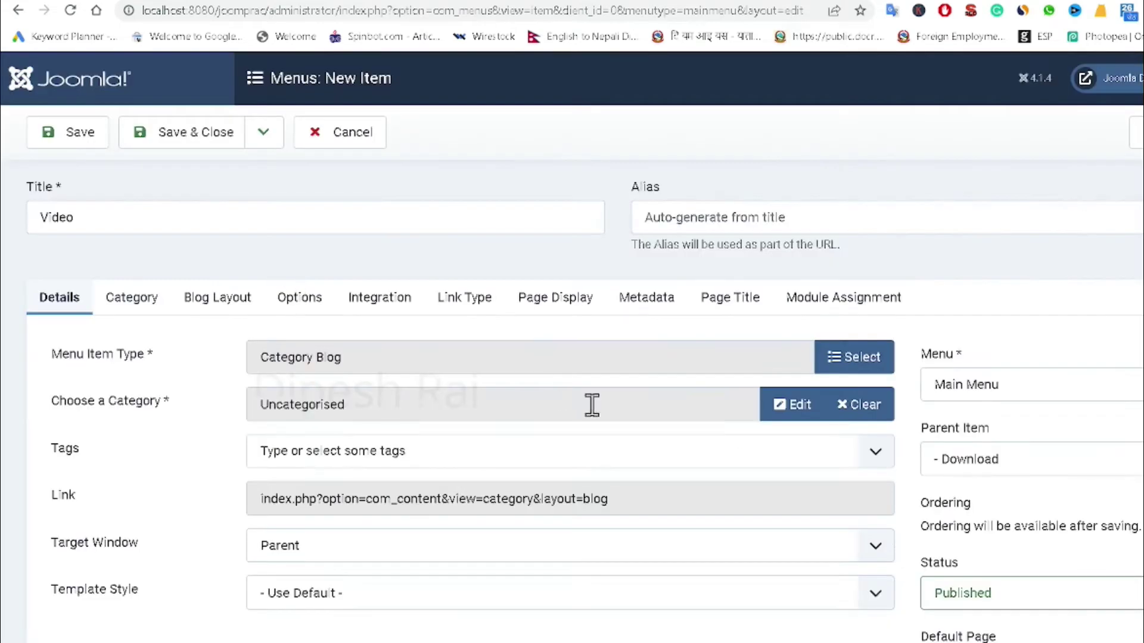
scroll(981, 426, down, 3)
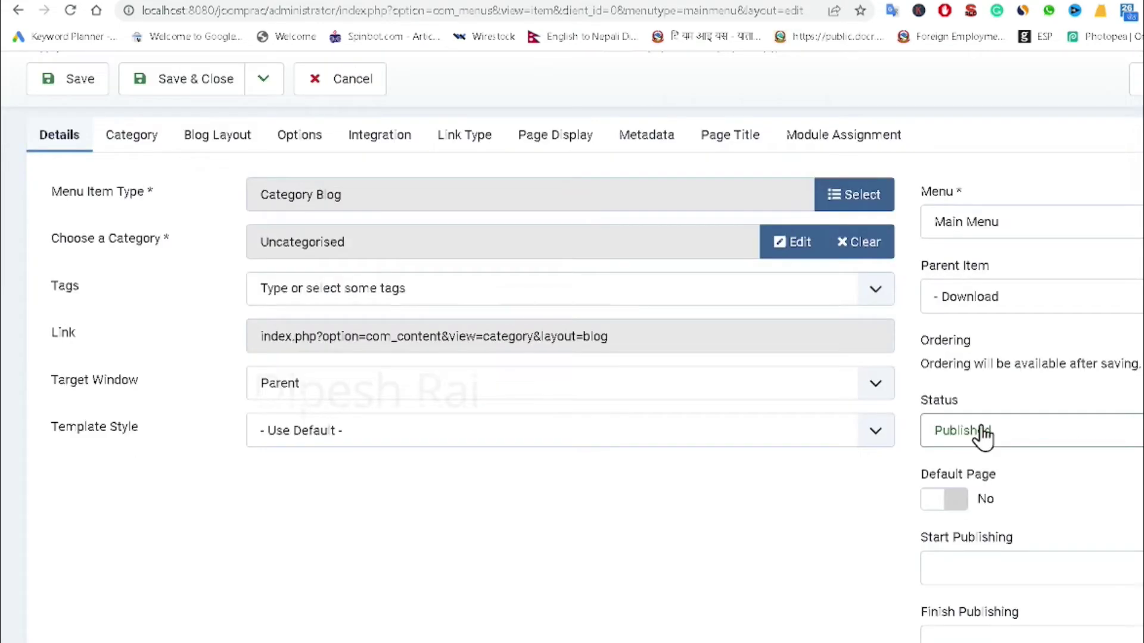
scroll(983, 428, up, 3)
click(263, 139)
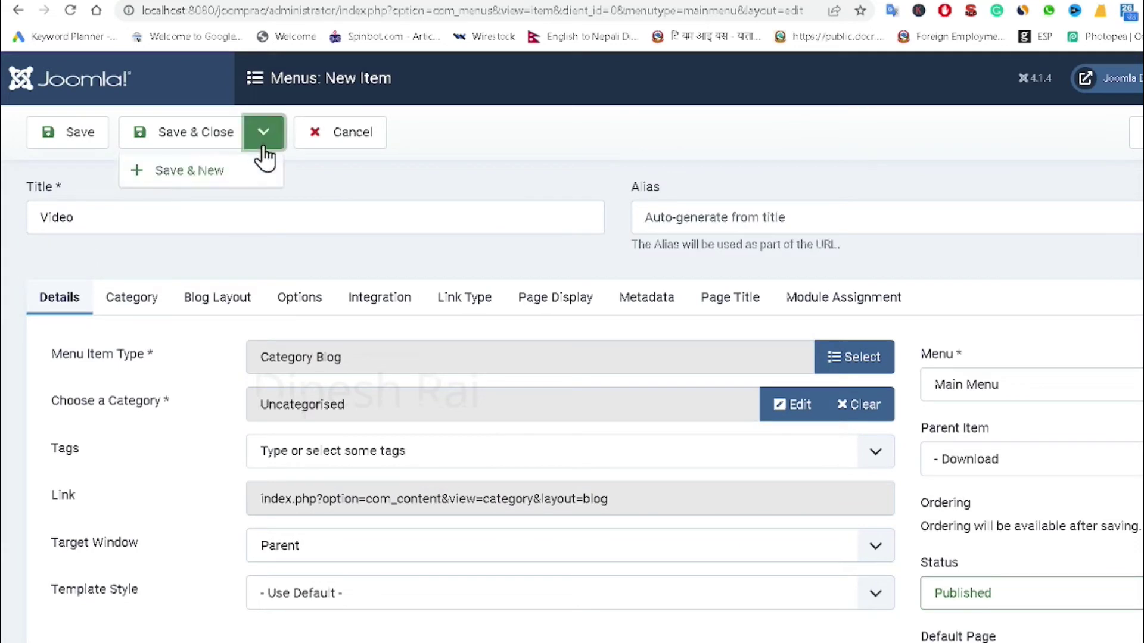
click(205, 179)
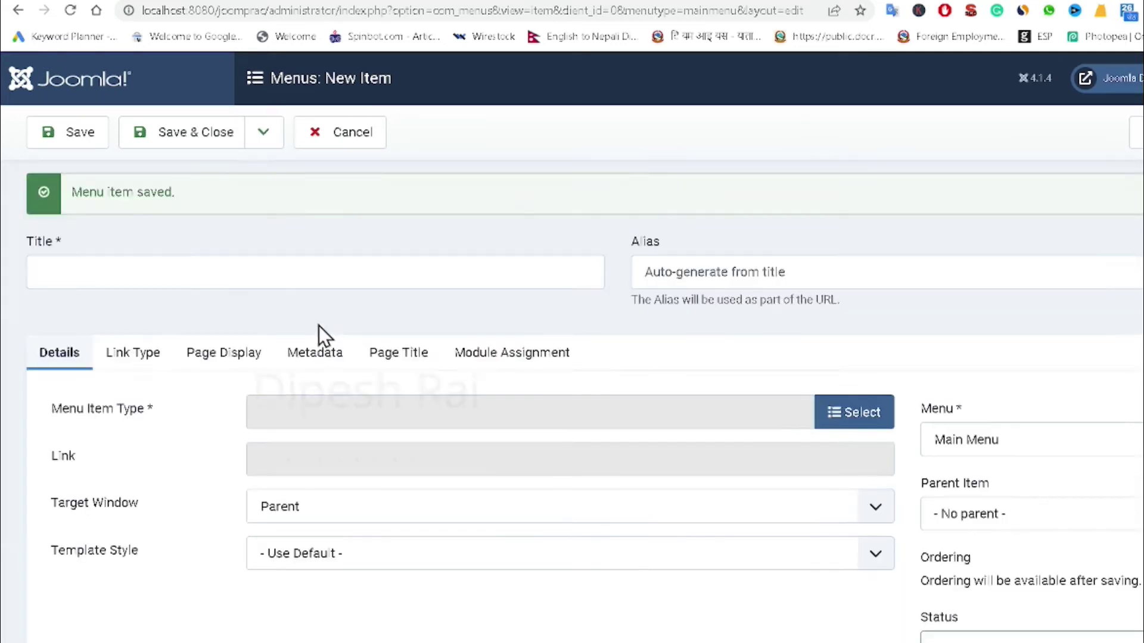
- Title the new menu item Media and set its parent item to Download
click(261, 265)
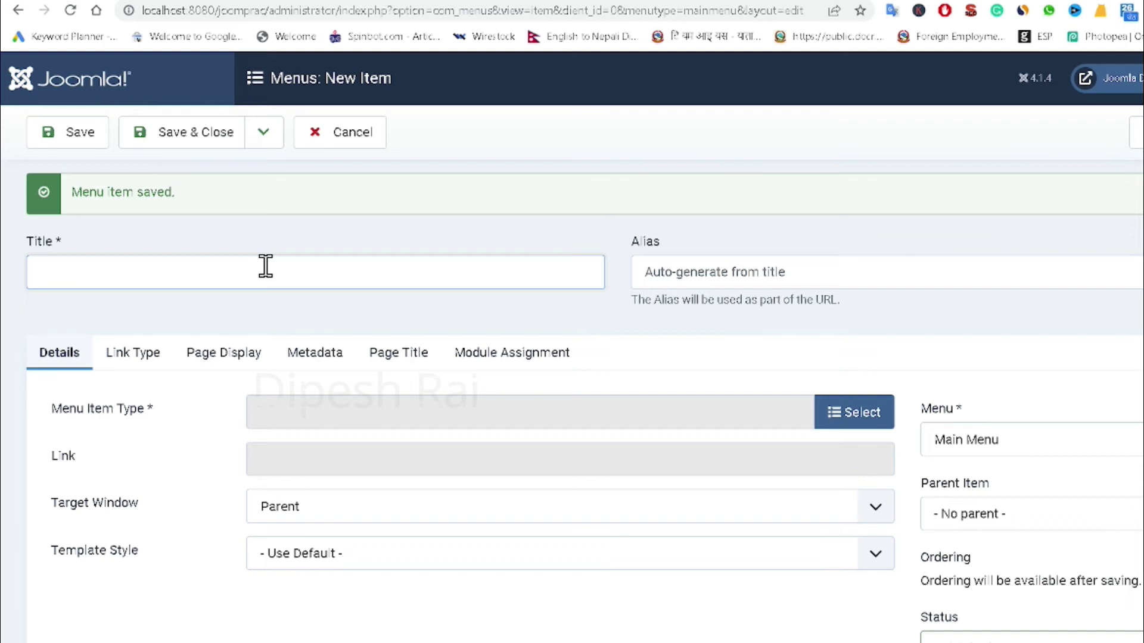
text(Media)
scroll(534, 318, down, 3)
click(983, 357)
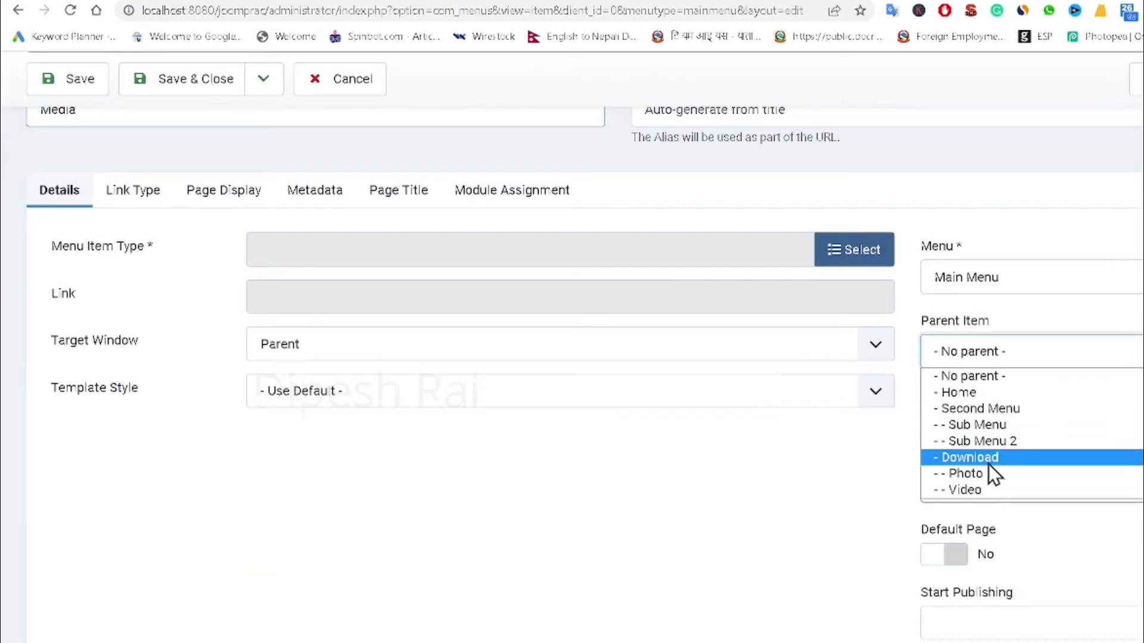
click(969, 457)
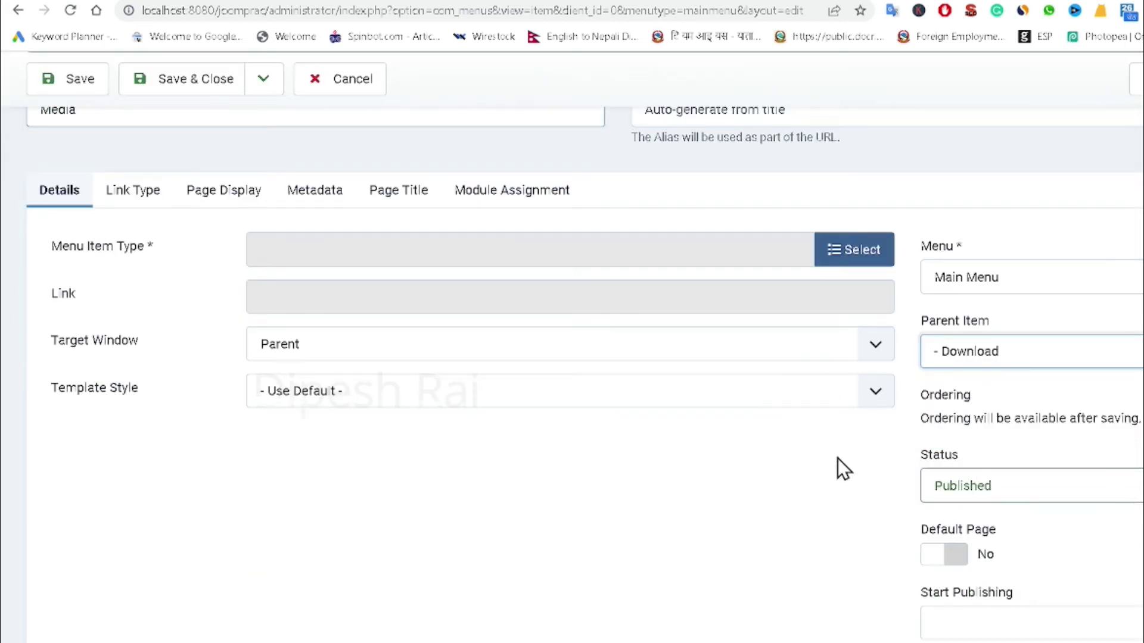
- Make the Media item a Separator from the System Links types, then save it and start another new item
click(817, 248)
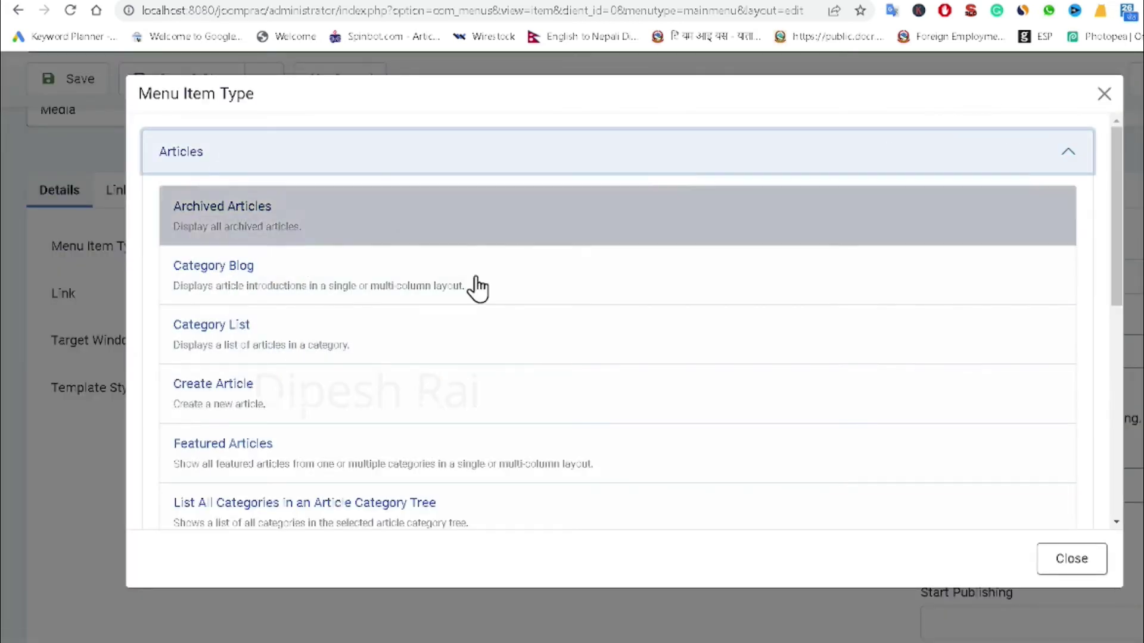
click(214, 153)
scroll(256, 346, down, 2)
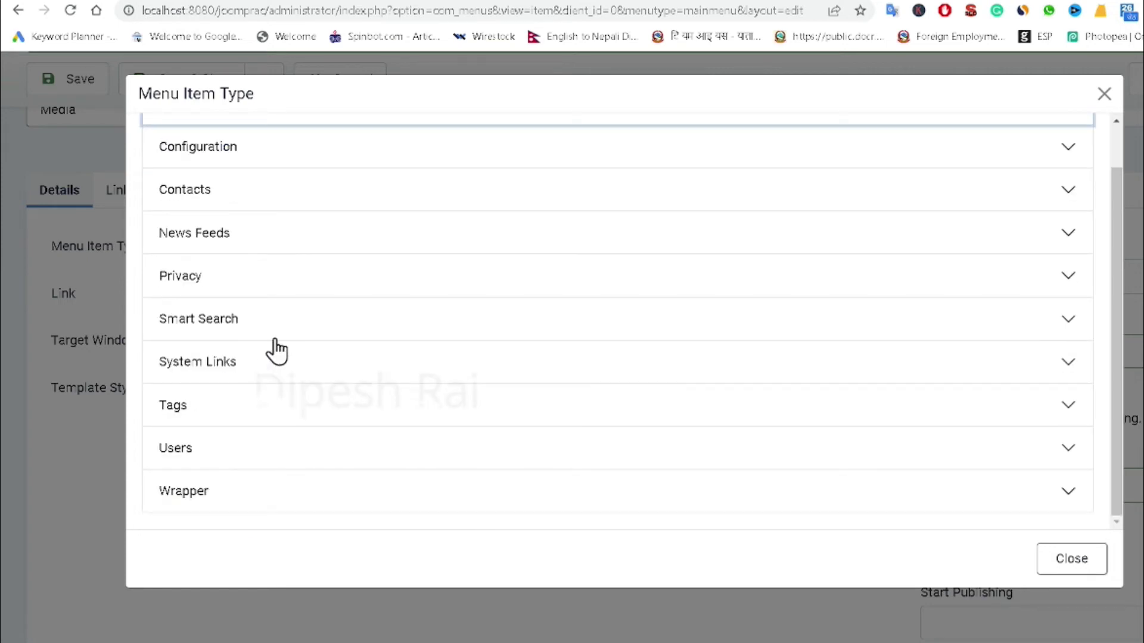
click(234, 365)
scroll(288, 434, down, 4)
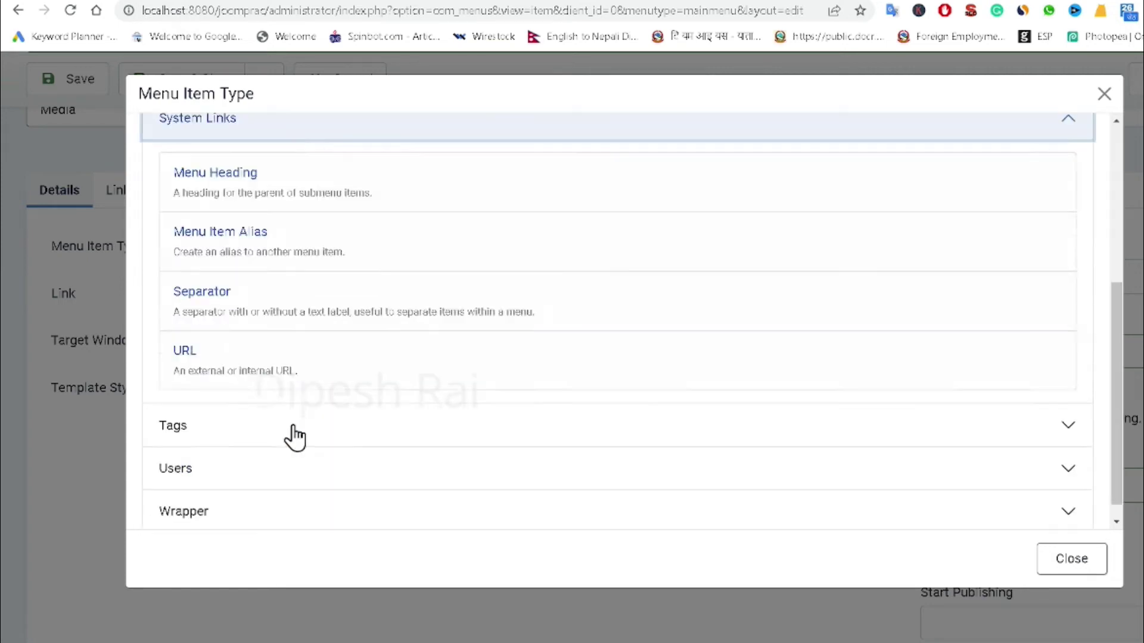
click(276, 307)
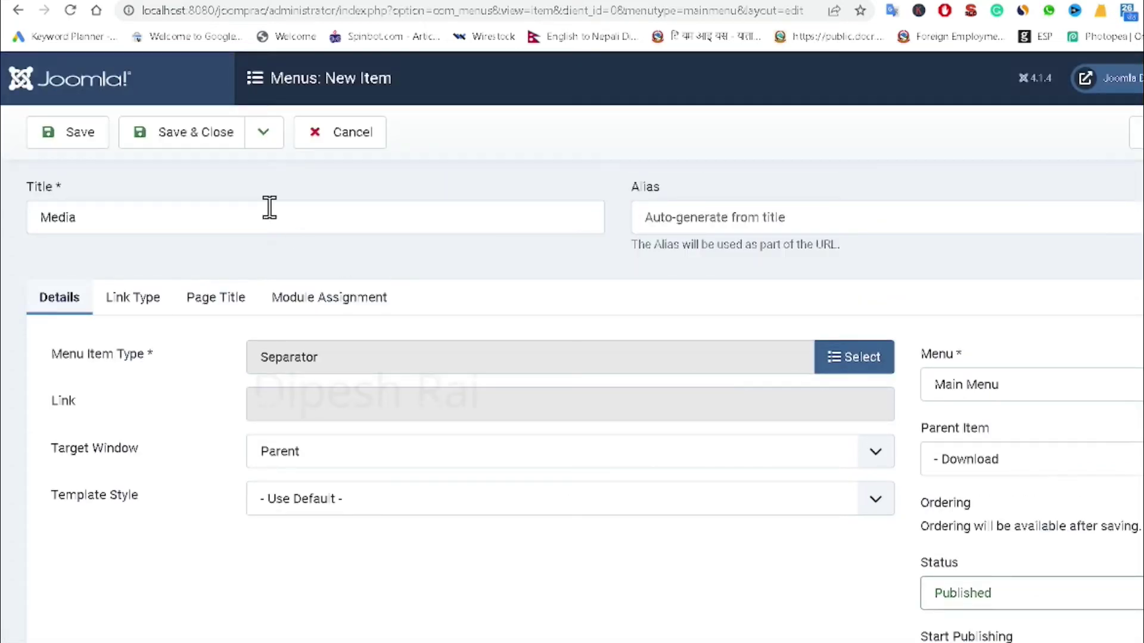
click(264, 142)
click(221, 184)
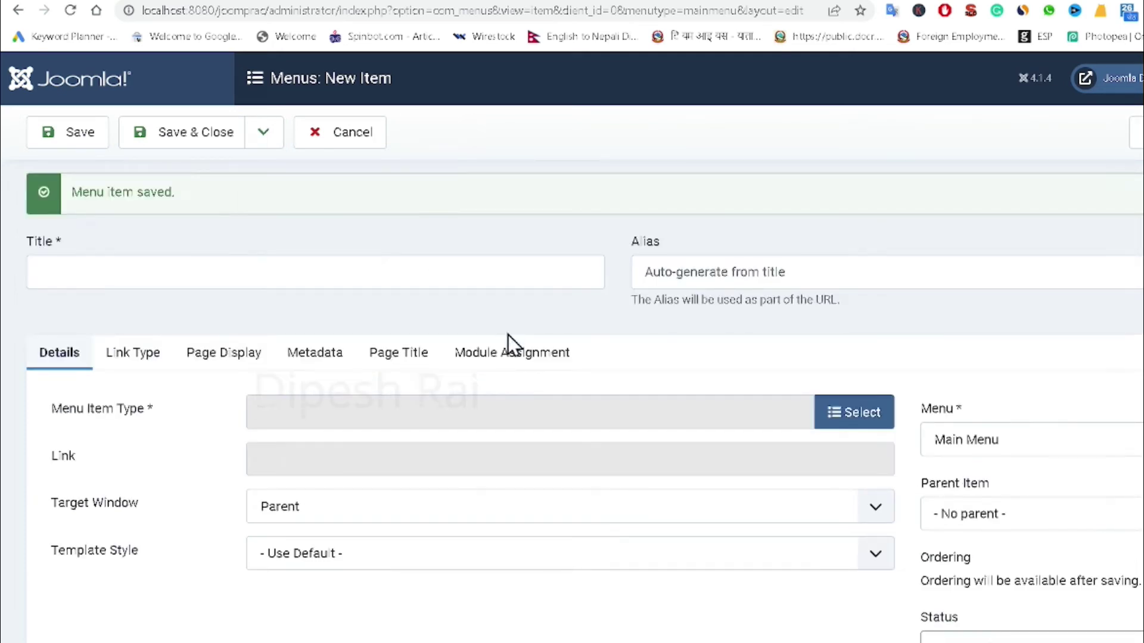
- Title the new menu item E-book and make it a Category Blog of the Uncategorised category
scroll(404, 417, down, 3)
scroll(433, 406, up, 1)
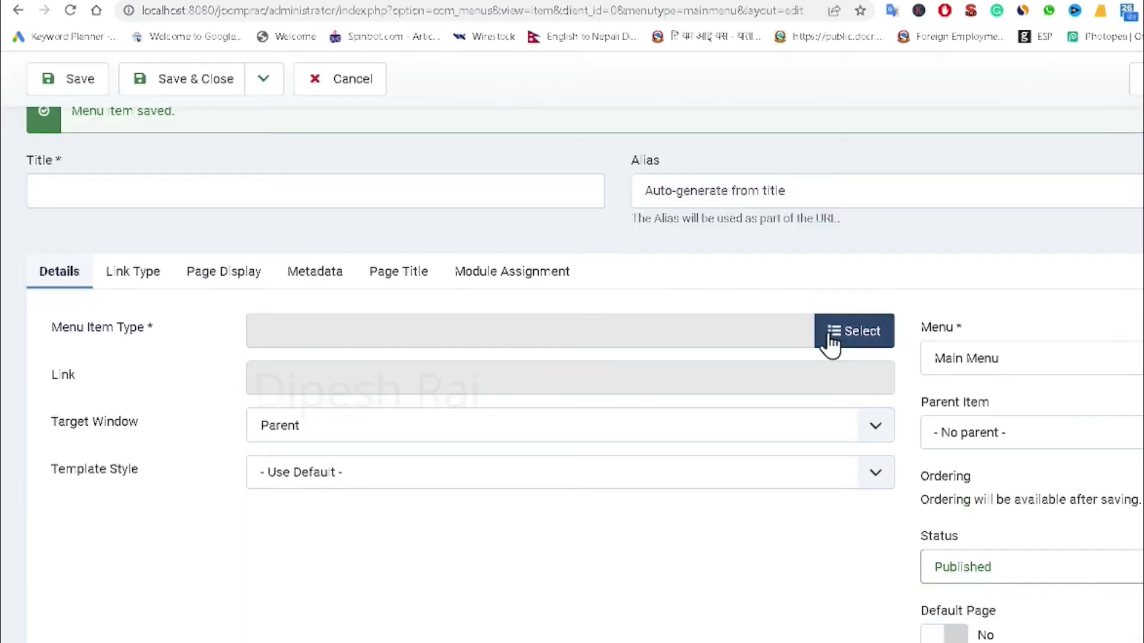
click(181, 179)
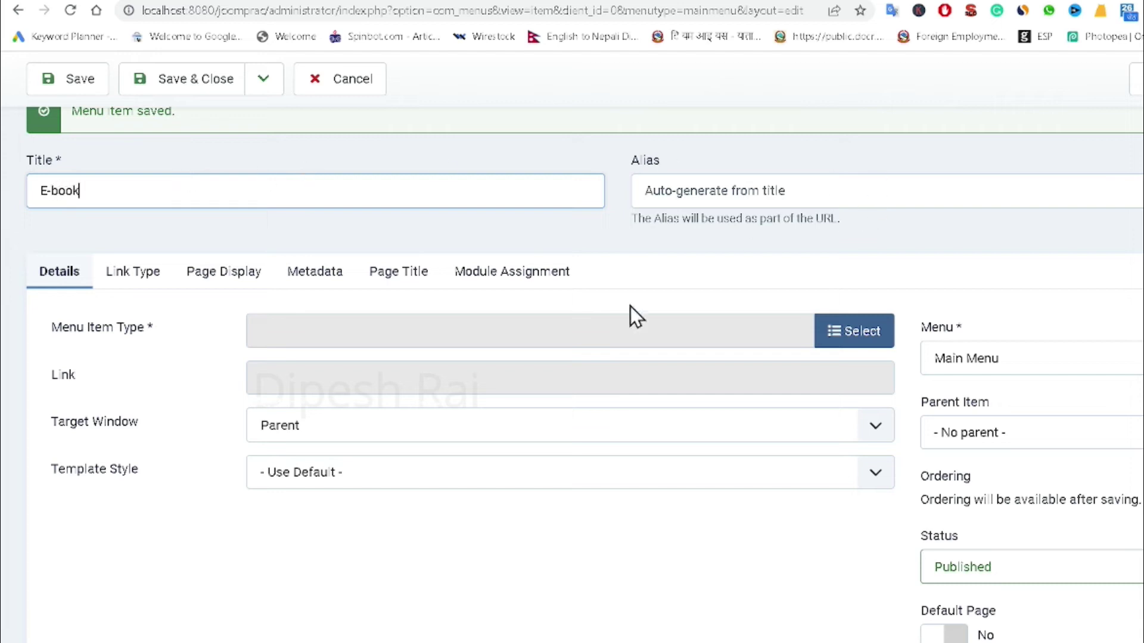
click(838, 357)
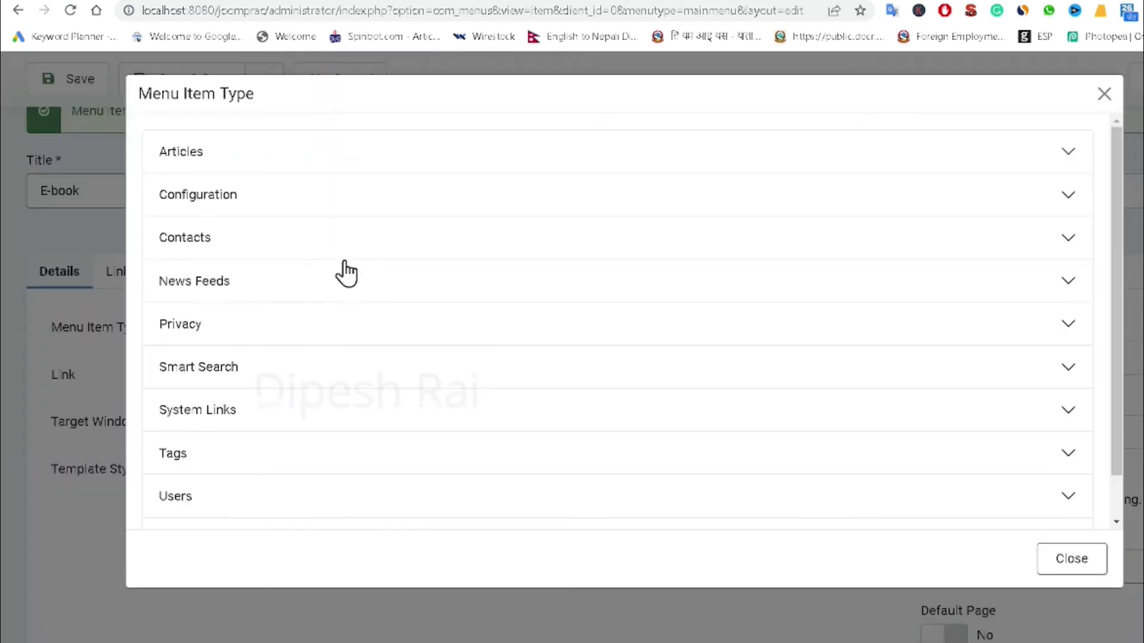
click(262, 162)
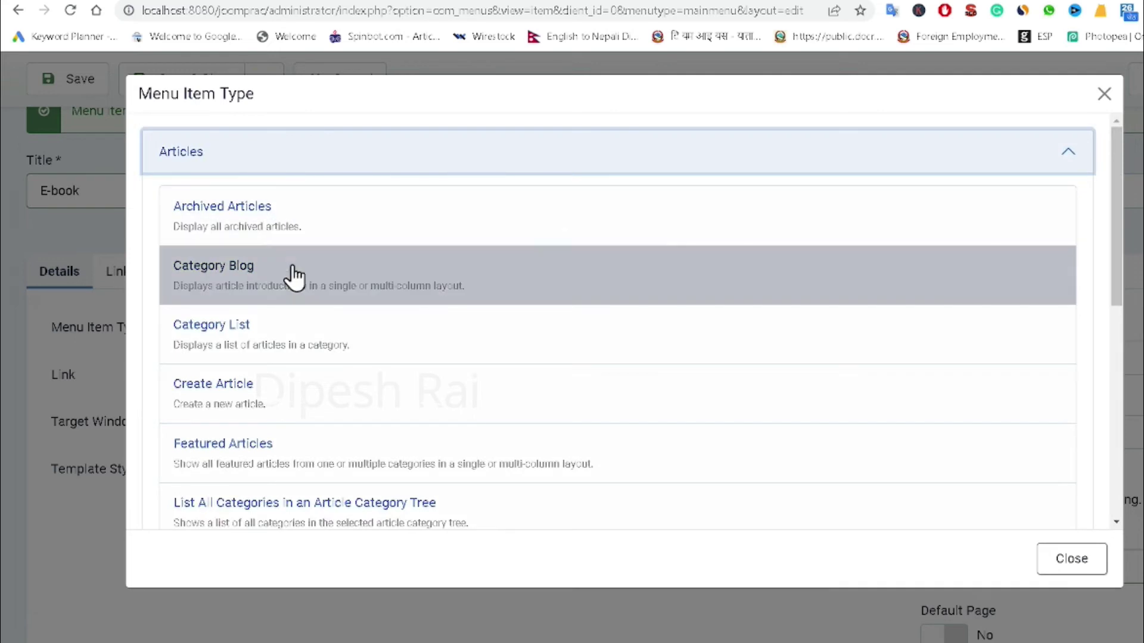
click(255, 276)
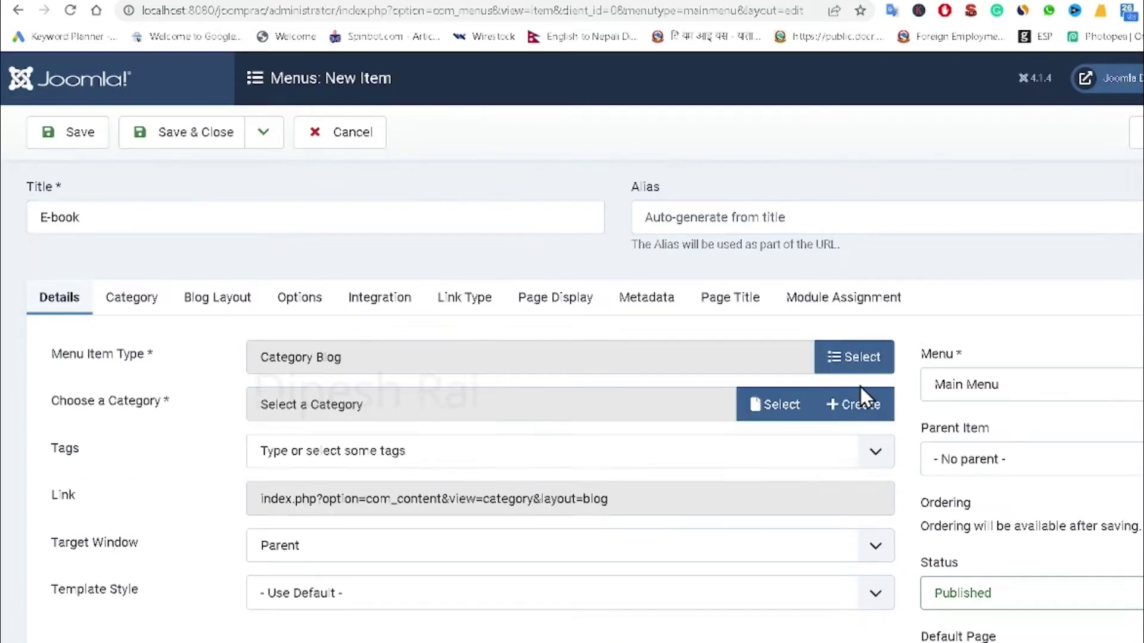
click(785, 411)
click(288, 249)
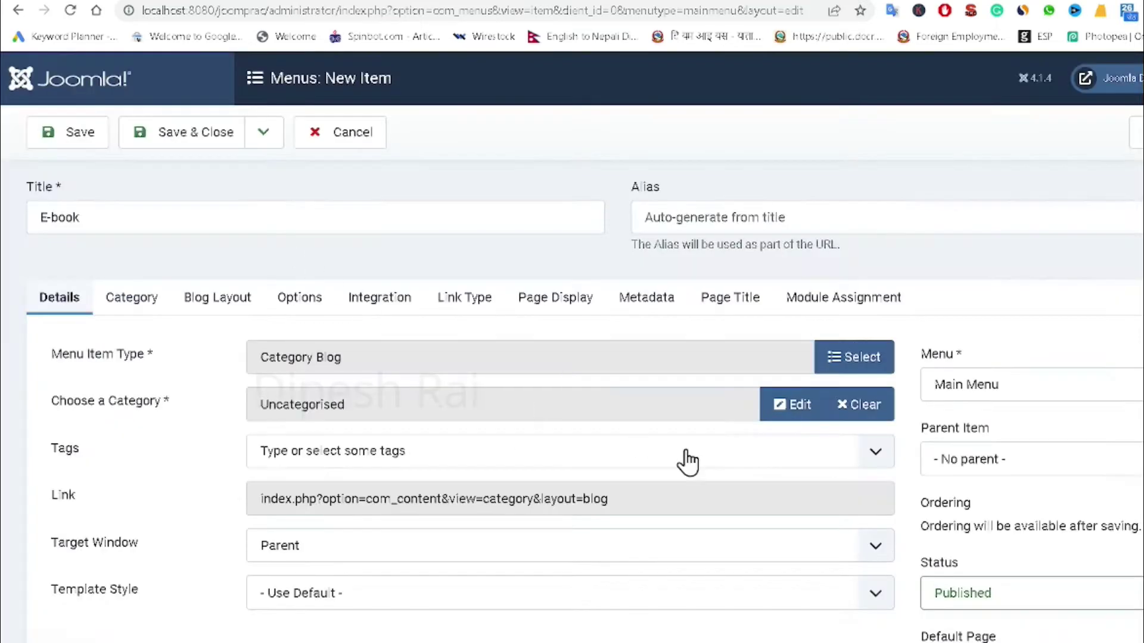
- Set the E-book item's parent to Media, then save it and start another new item
scroll(979, 480, down, 3)
click(1022, 303)
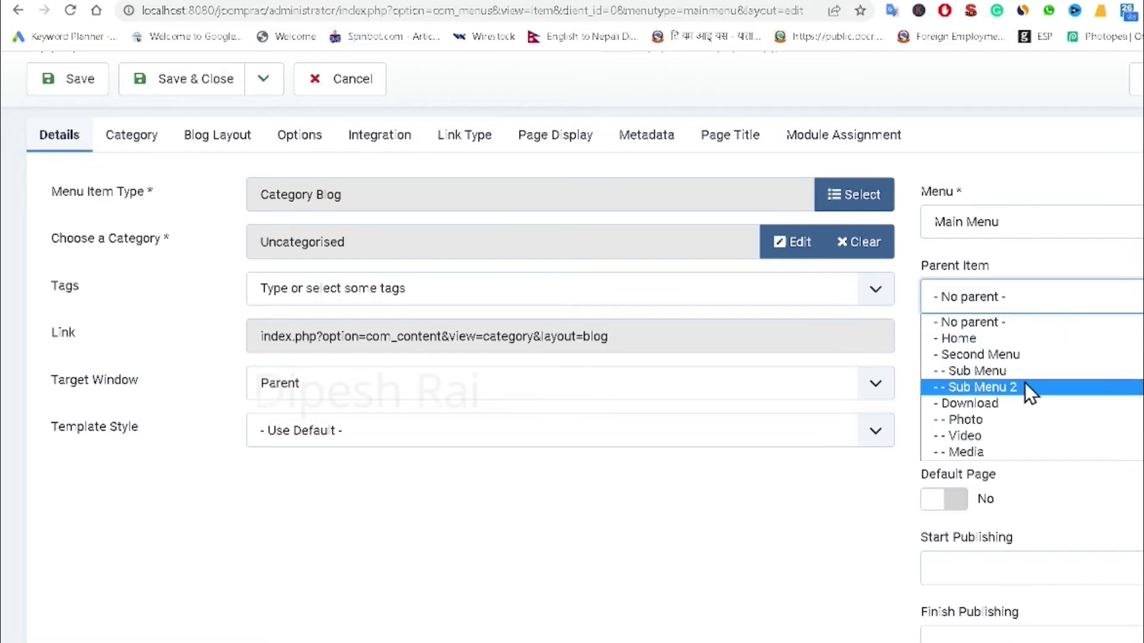
click(975, 451)
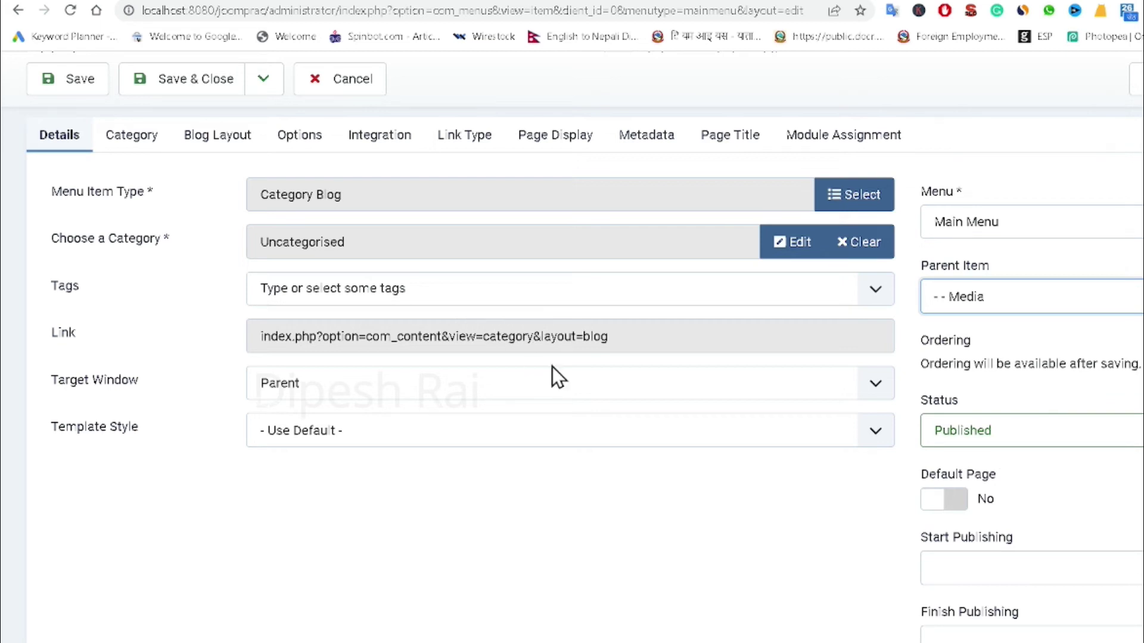
scroll(735, 405, down, 2)
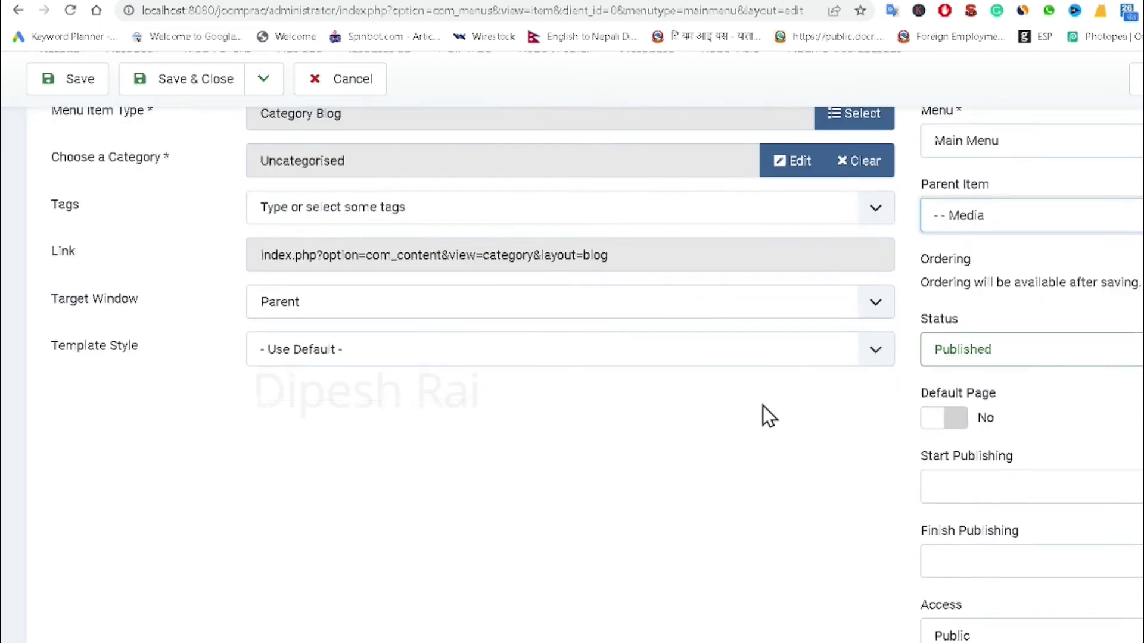
scroll(763, 405, up, 2)
scroll(498, 388, up, 3)
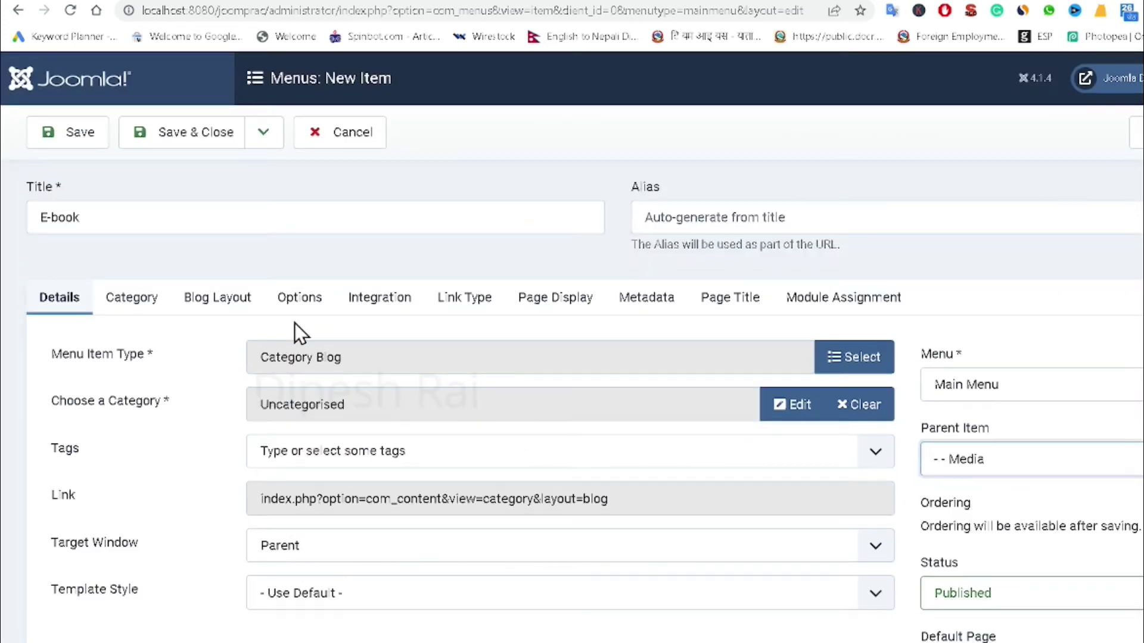
click(263, 132)
click(234, 176)
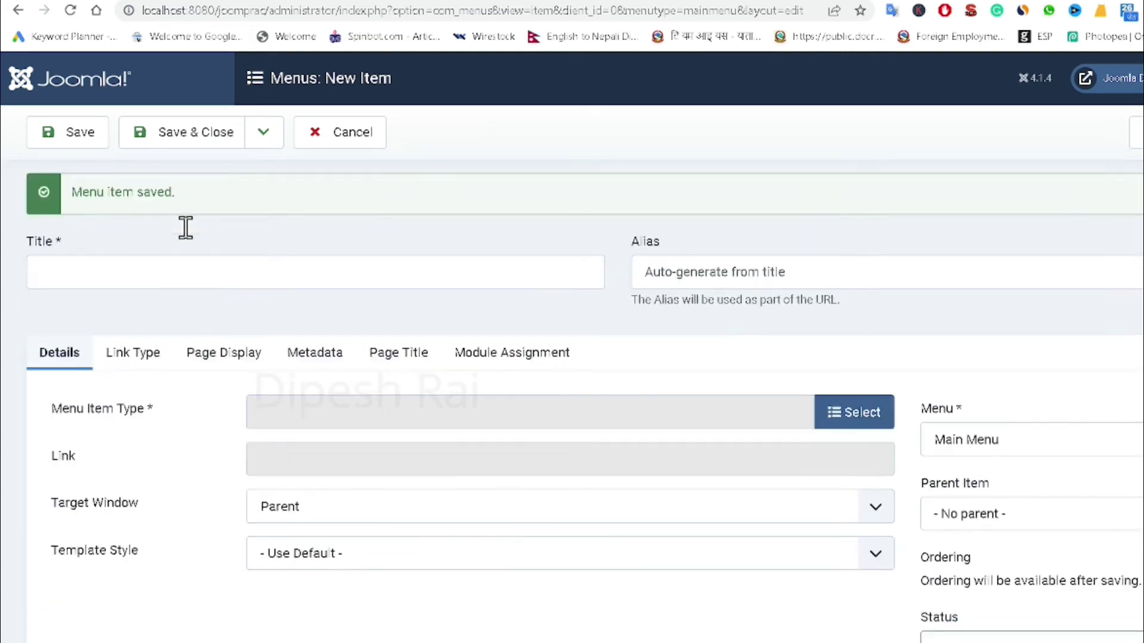
- Title the new menu item Sound and set its menu item type to Category Blog
click(160, 273)
text(So)
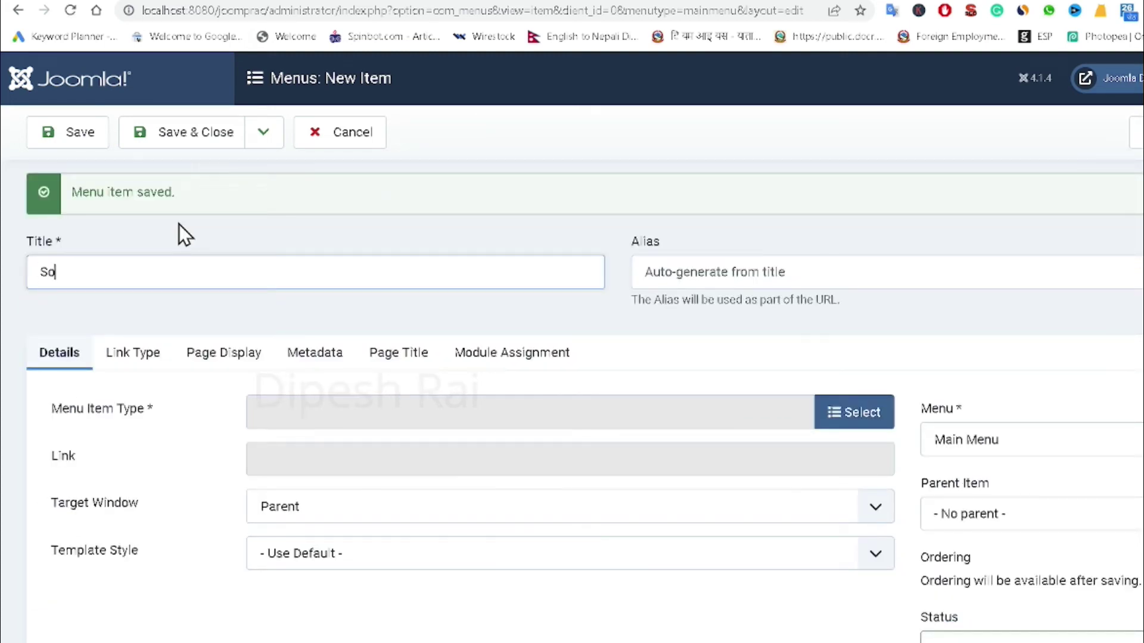
text(und)
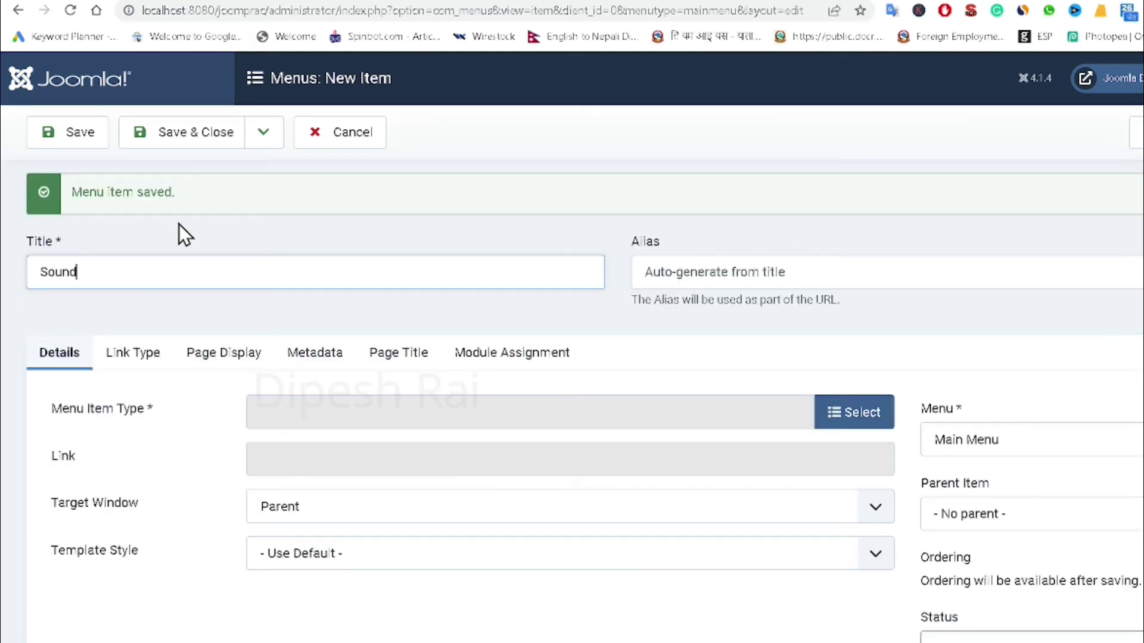
click(848, 417)
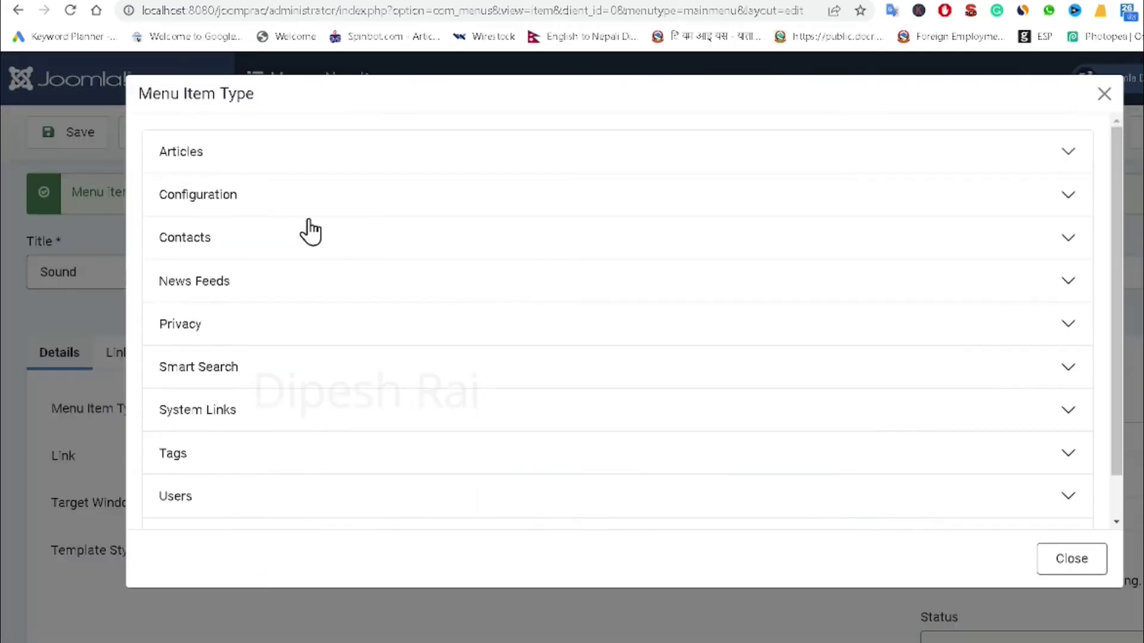
click(222, 171)
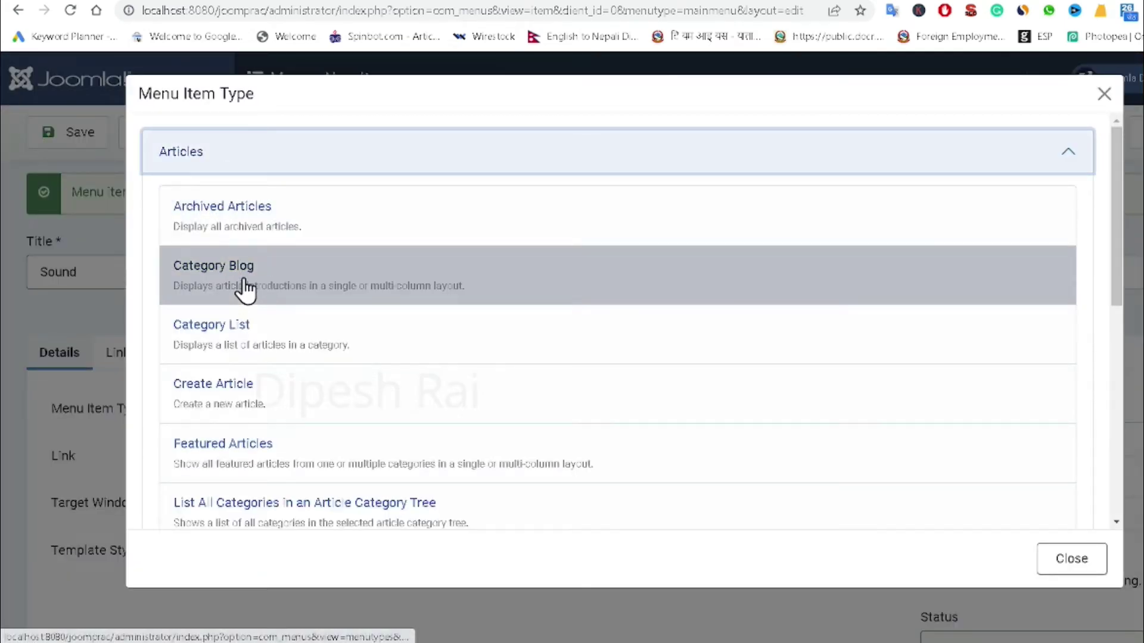
click(242, 294)
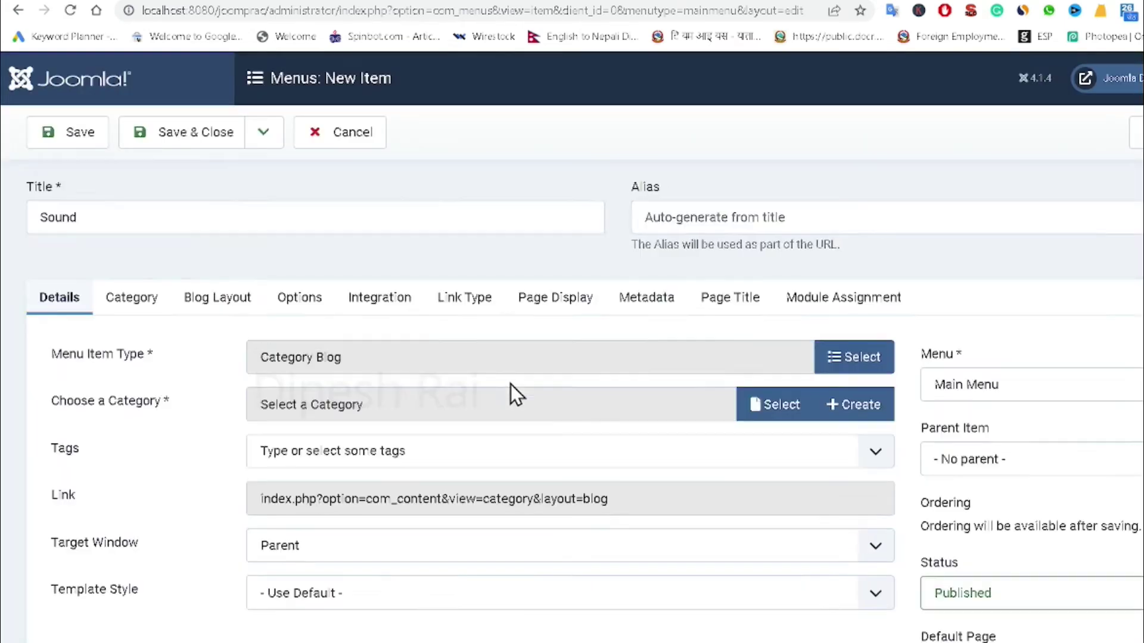
- Set the Sound item's parent item to Media
scroll(535, 413, down, 2)
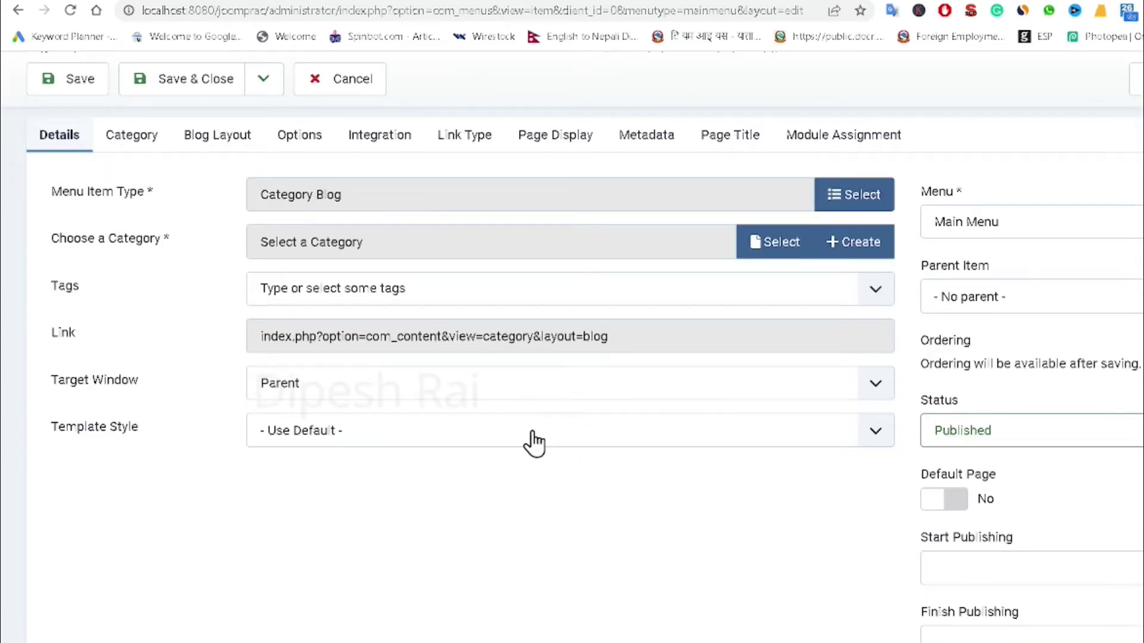
scroll(534, 442, up, 2)
scroll(531, 432, down, 3)
click(1051, 311)
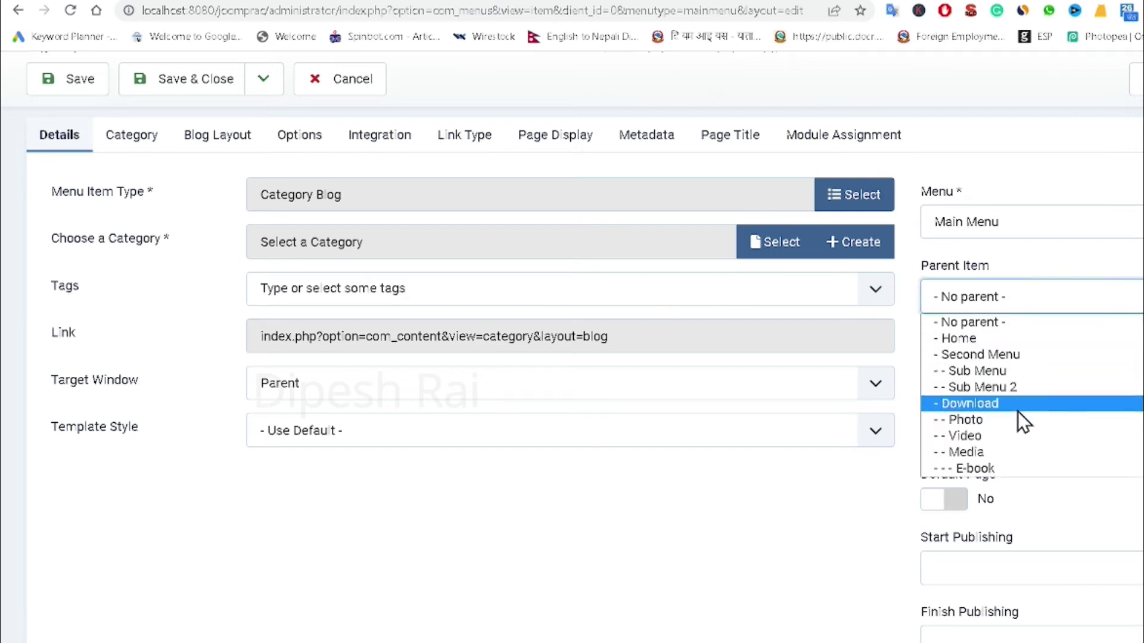
click(1001, 454)
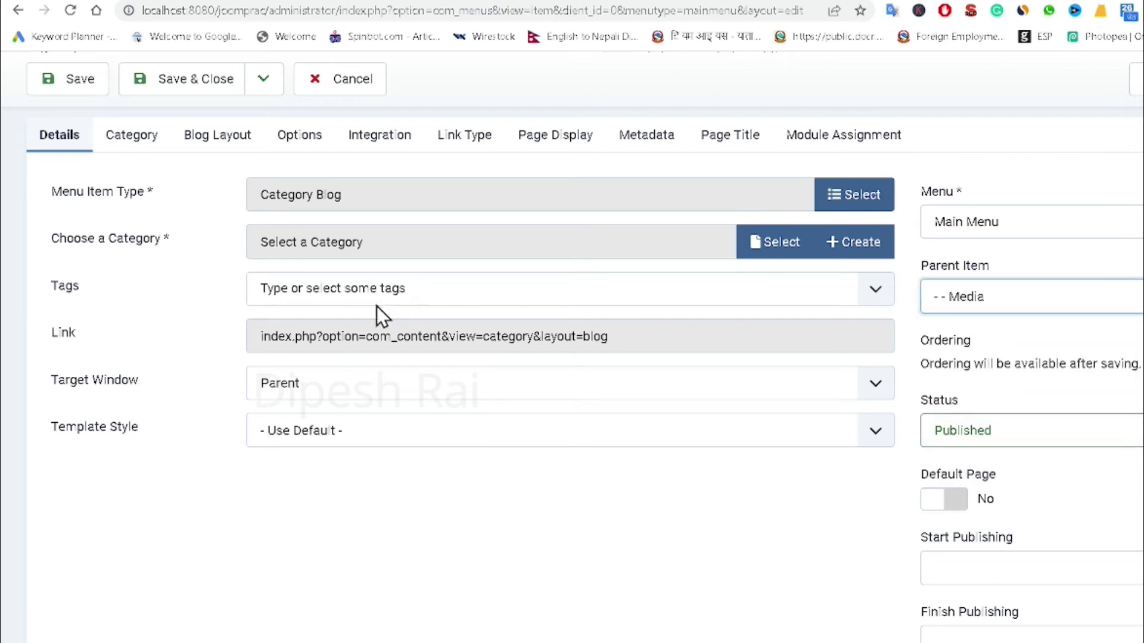
- Choose the Uncategorised category for the Sound item, then save and close it
click(771, 243)
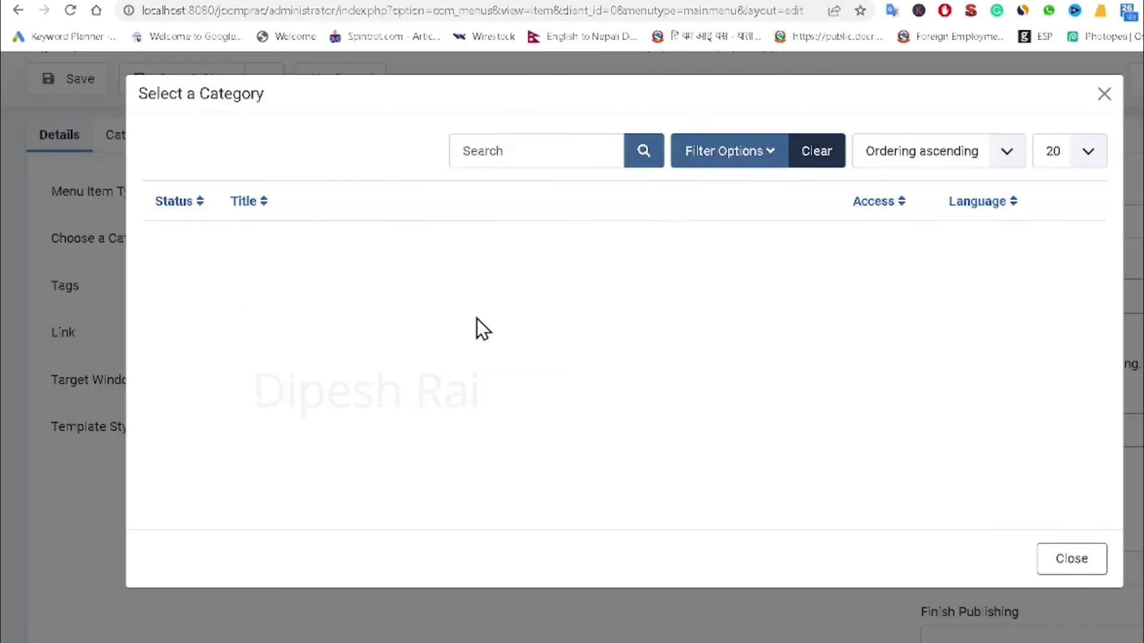
click(287, 244)
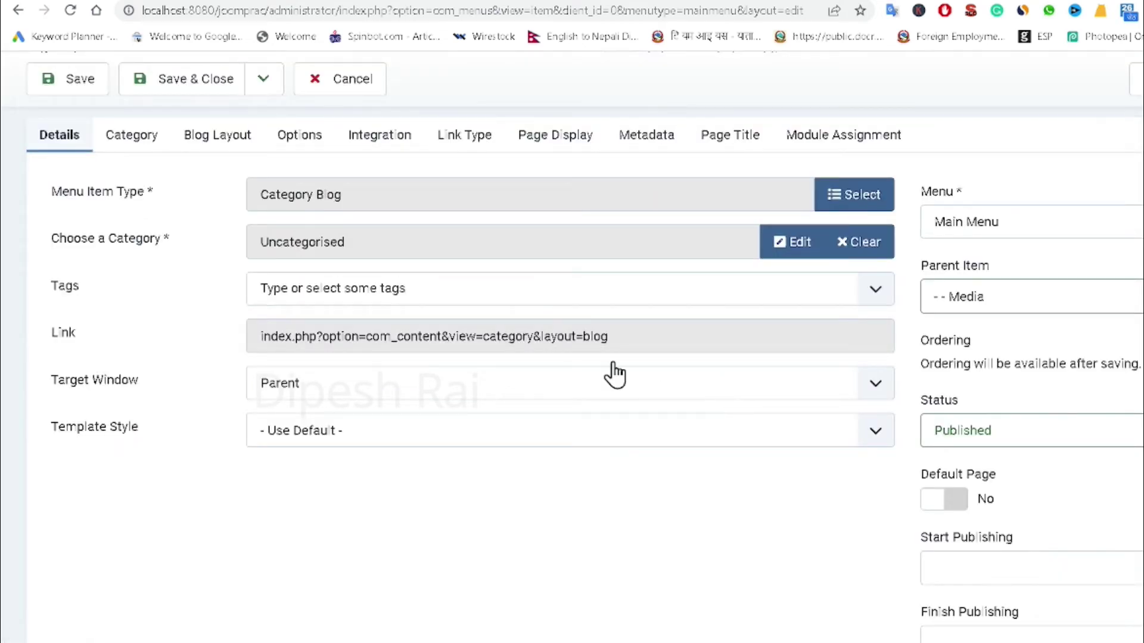
scroll(615, 374, up, 3)
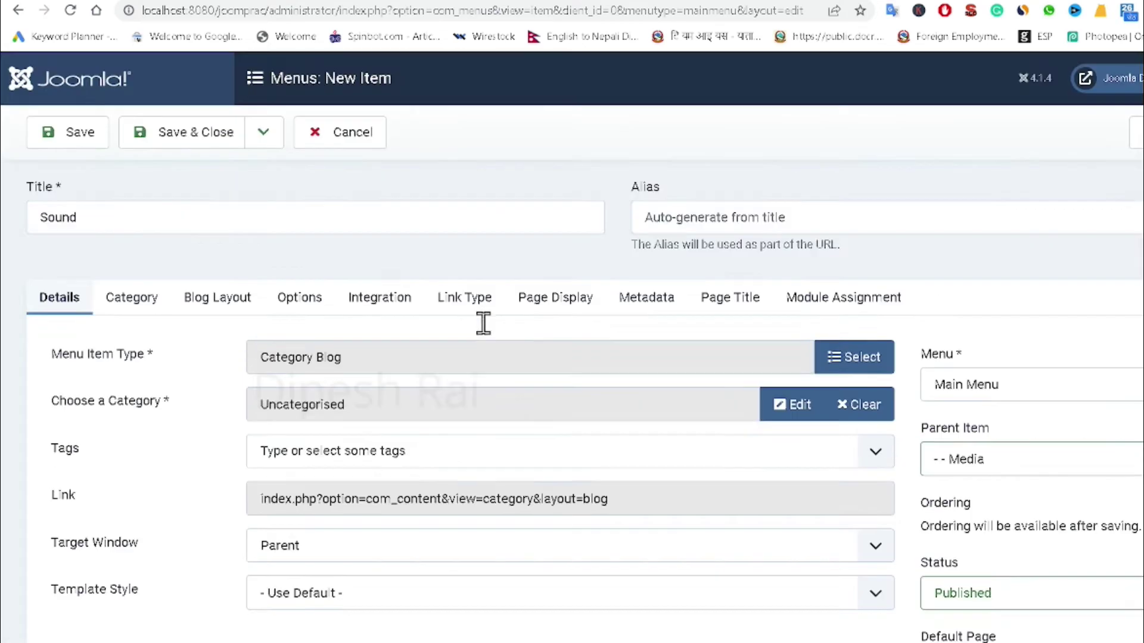
click(184, 145)
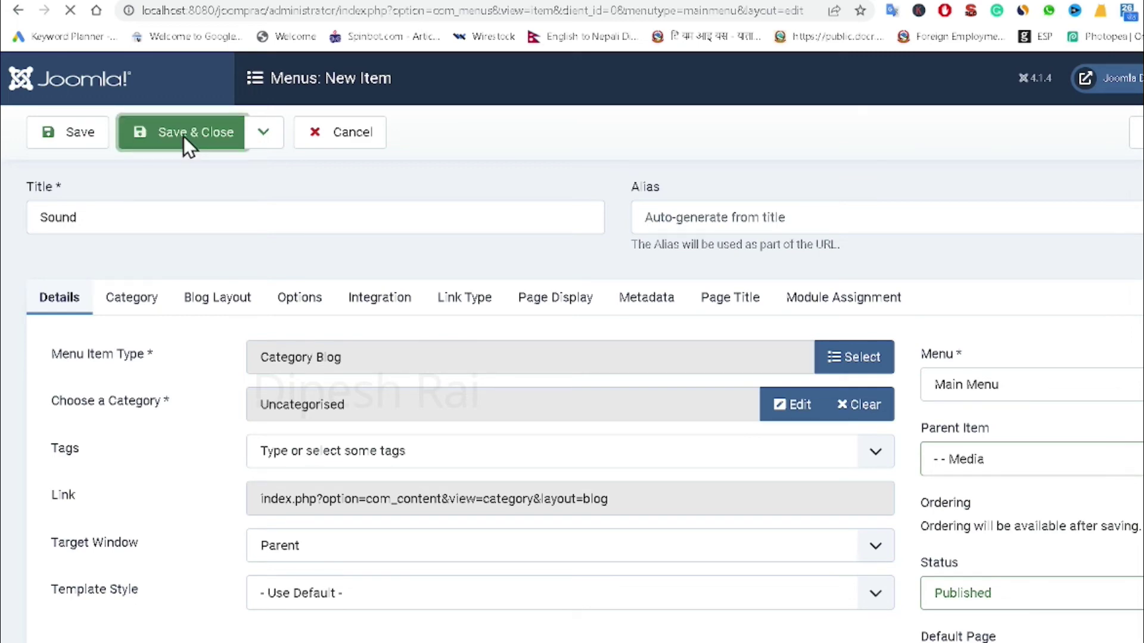
- Review the Main Menu item hierarchy under Download, then switch to the site's front-end home page
scroll(595, 342, down, 6)
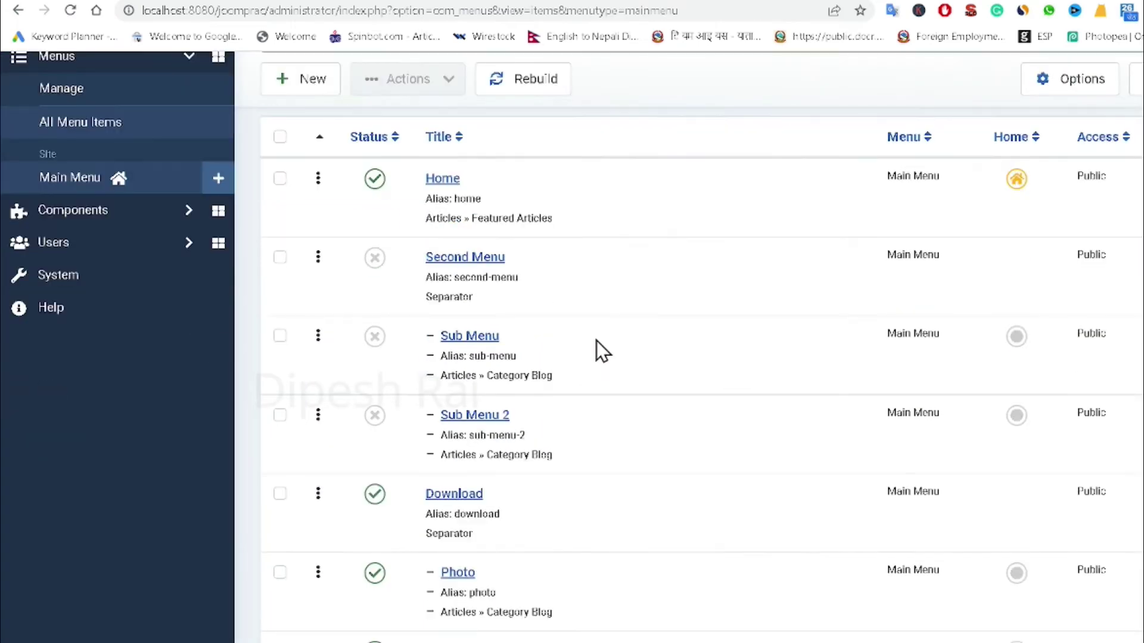
scroll(595, 344, down, 3)
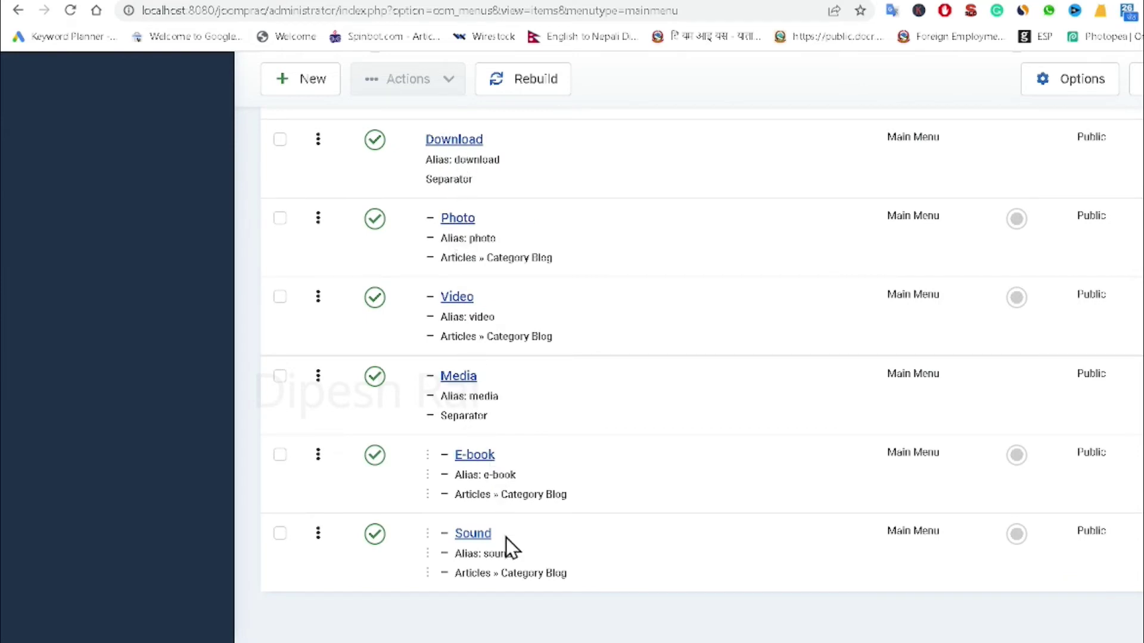
scroll(513, 518, up, 3)
scroll(516, 466, up, 6)
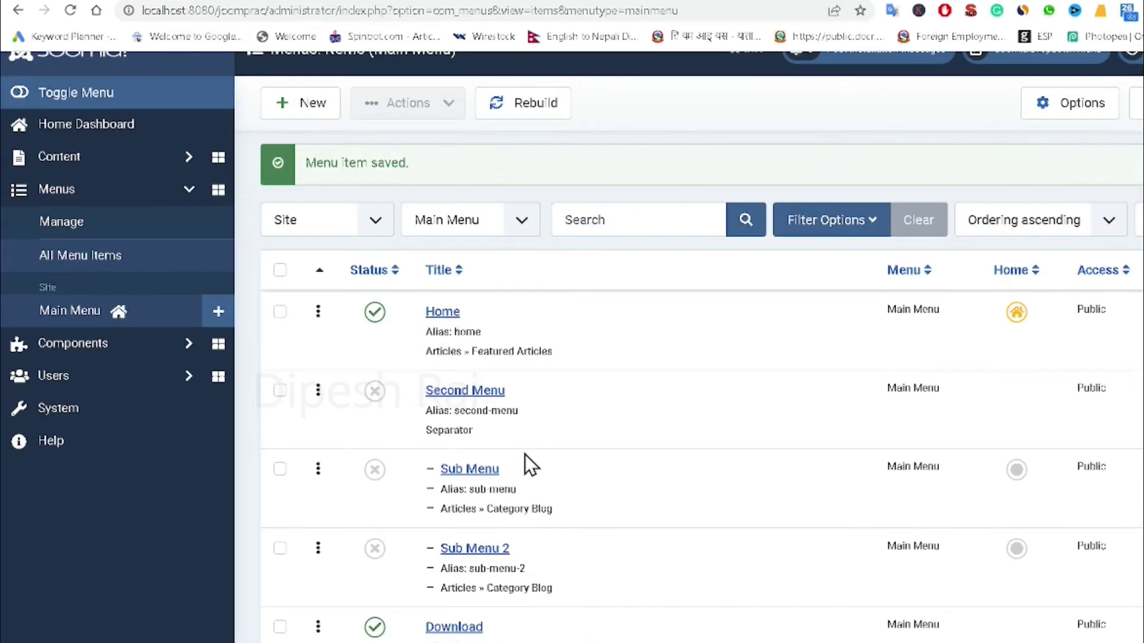
click(528, 2)
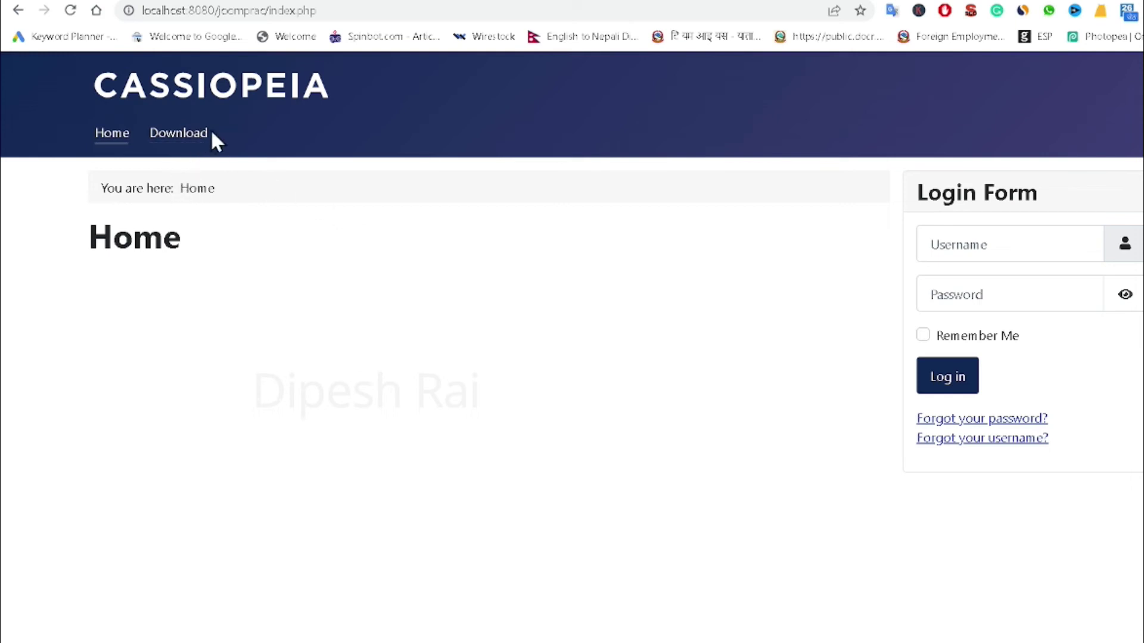
- Set shaper_helixultimate - Default as the default site template style
double_click(188, 132)
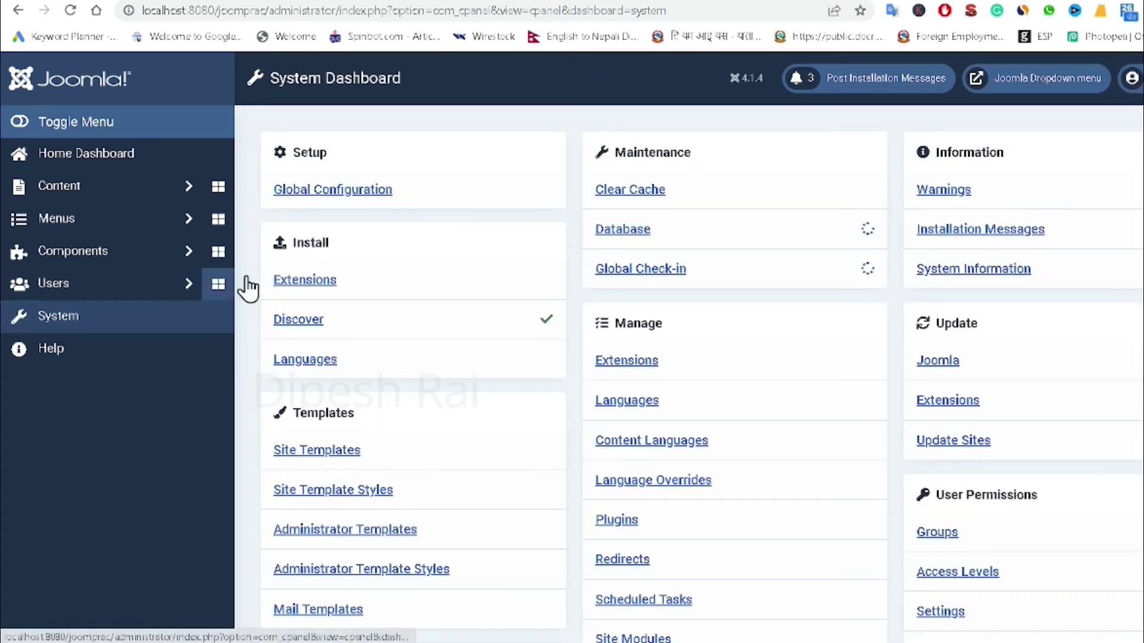
click(311, 452)
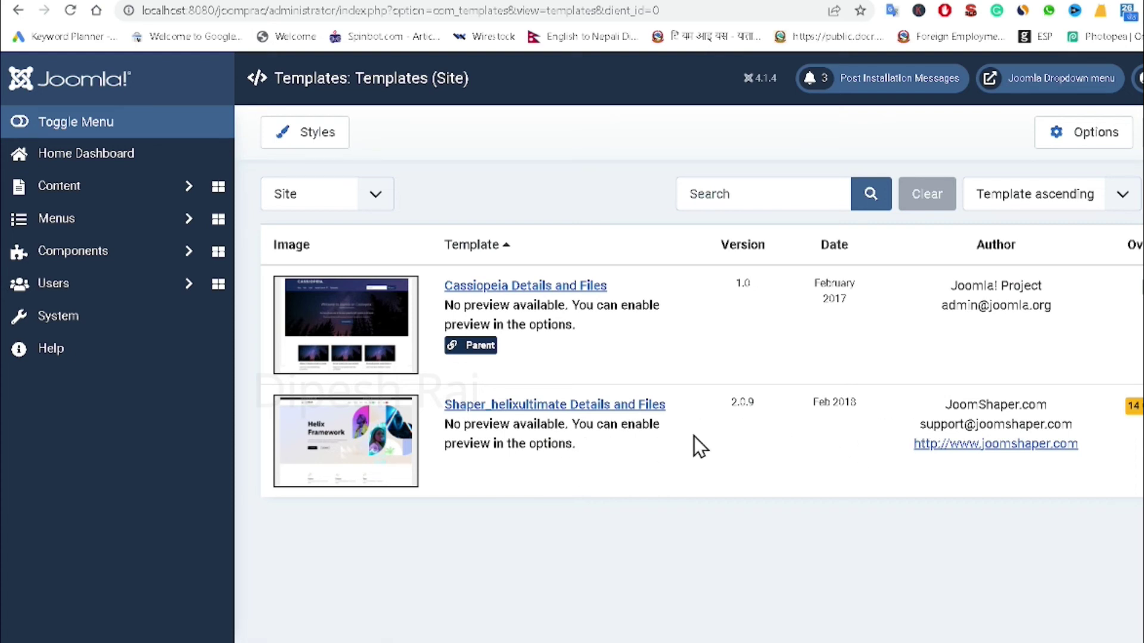
click(345, 147)
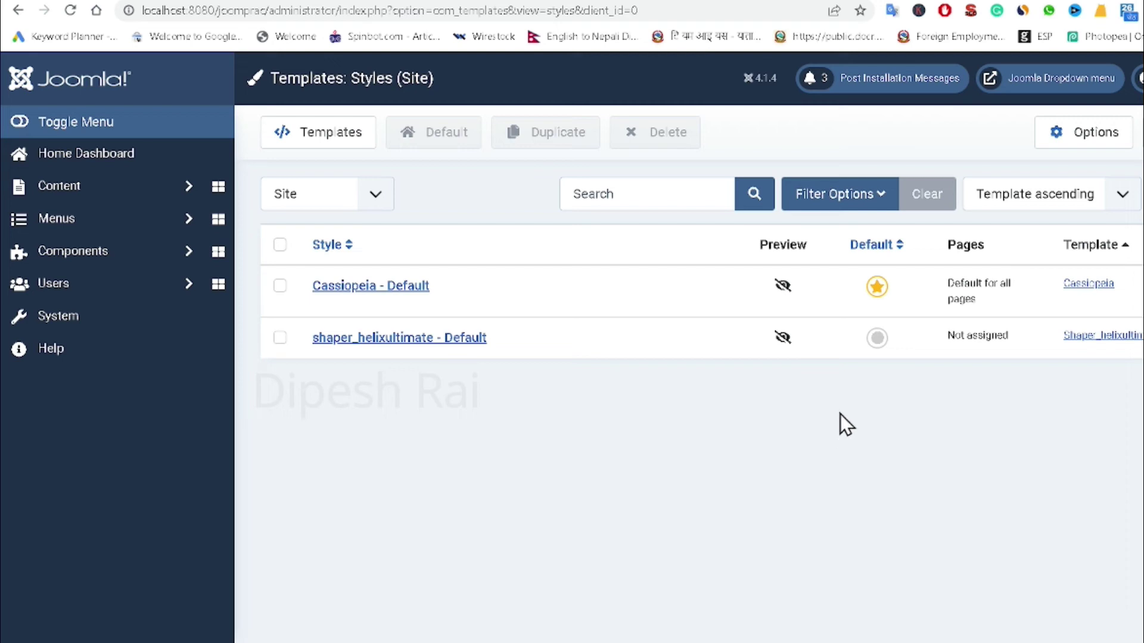
click(877, 339)
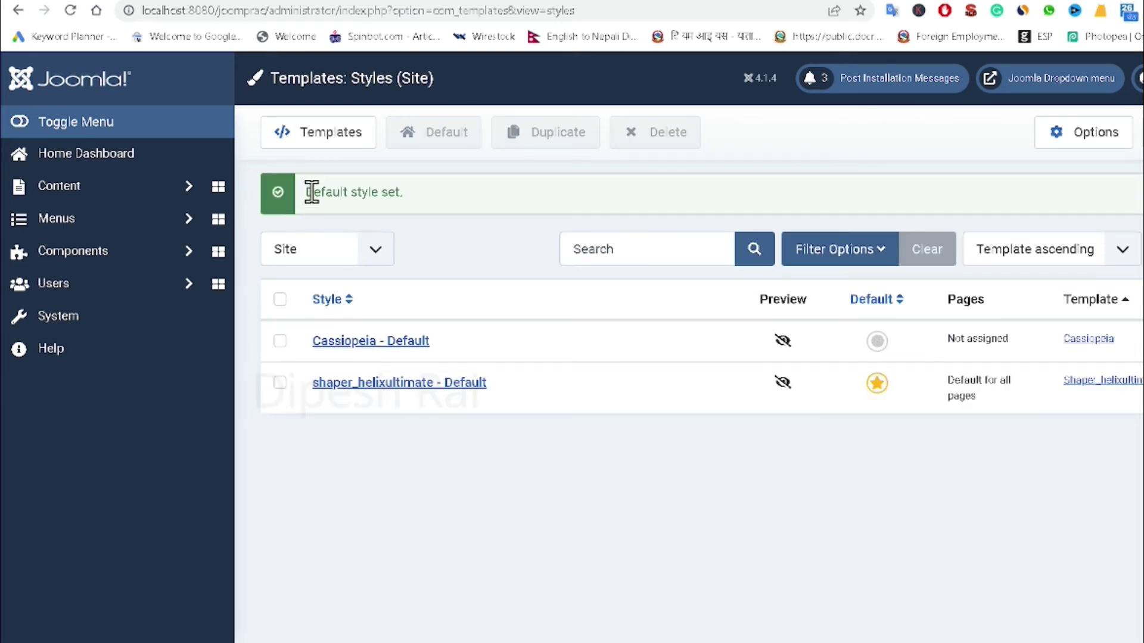
drag(312, 192, 450, 196)
click(462, 192)
- Reload the site's front-end home page and examine the Main Menu's items nested under Download
key(ctrl+Tab)
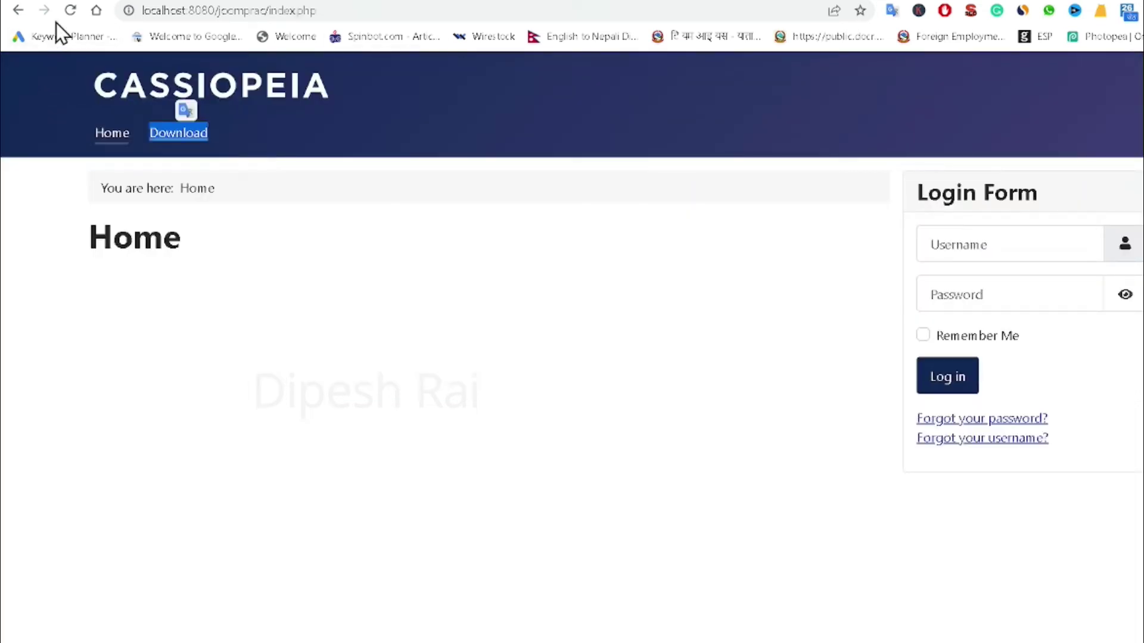
click(77, 9)
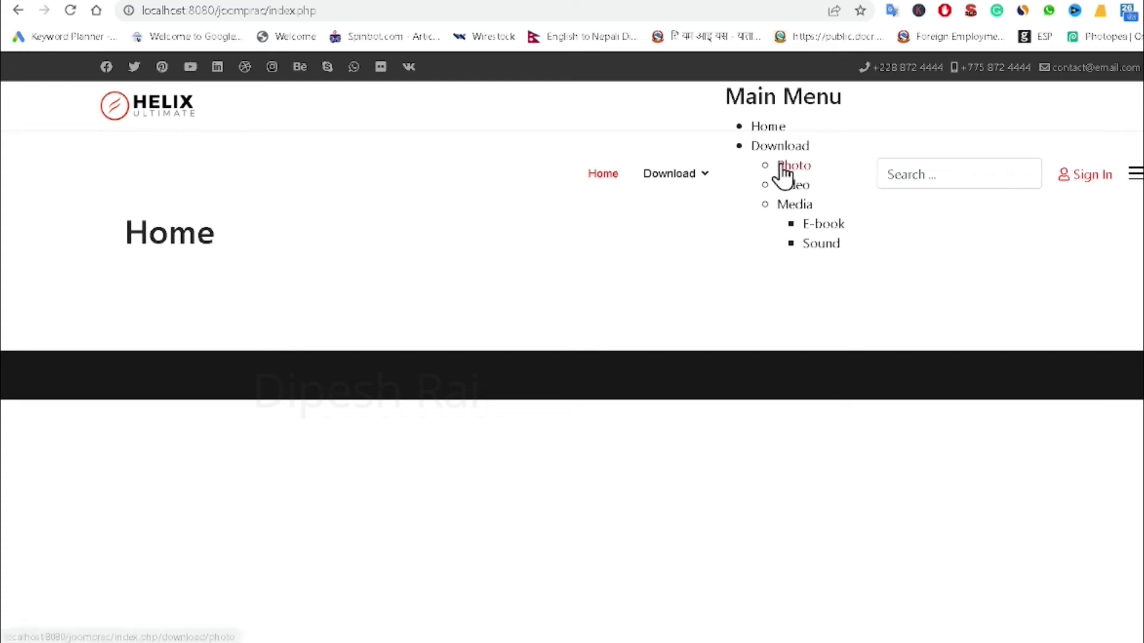
drag(783, 167, 795, 271)
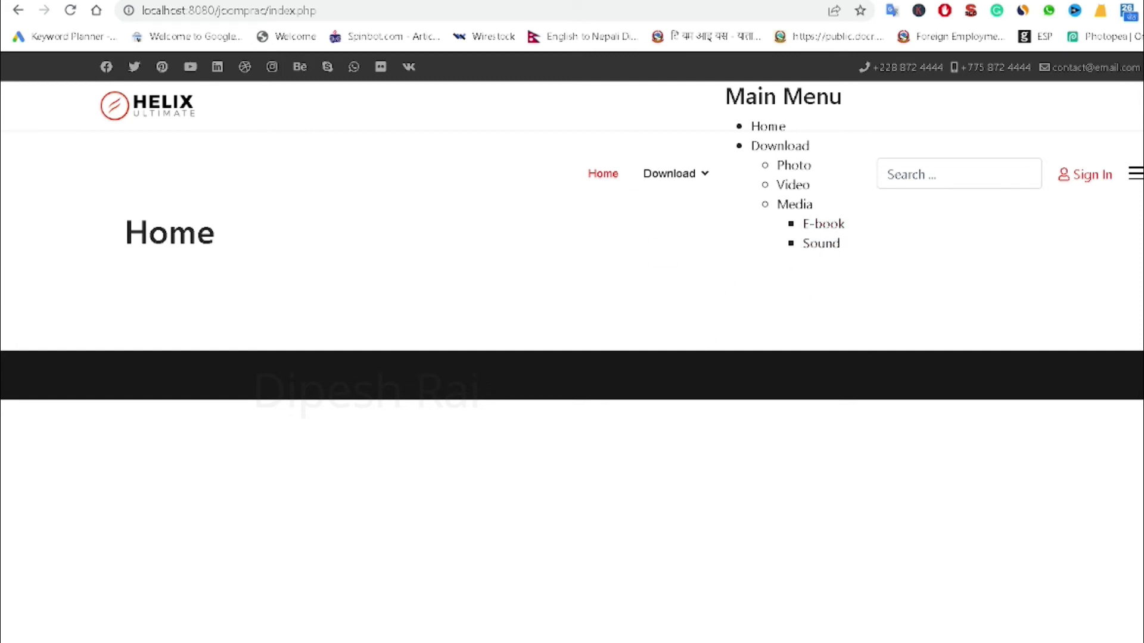
- Turn on Display in Menu for the Photo menu item under Download in the administrator's Main Menu and save it
key(ctrl+Tab)
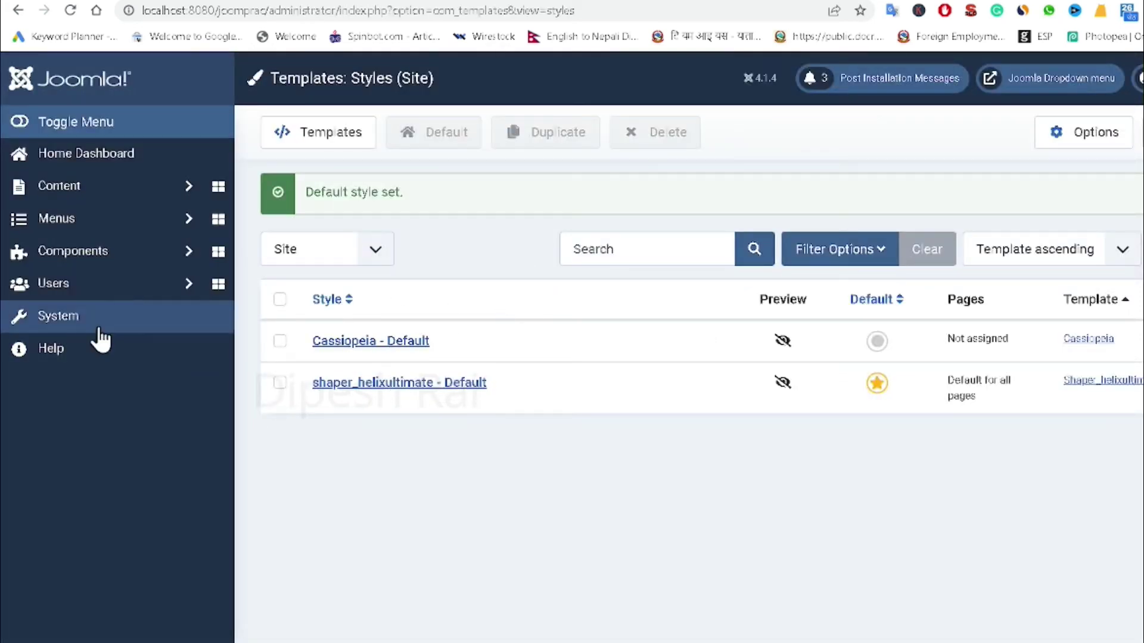
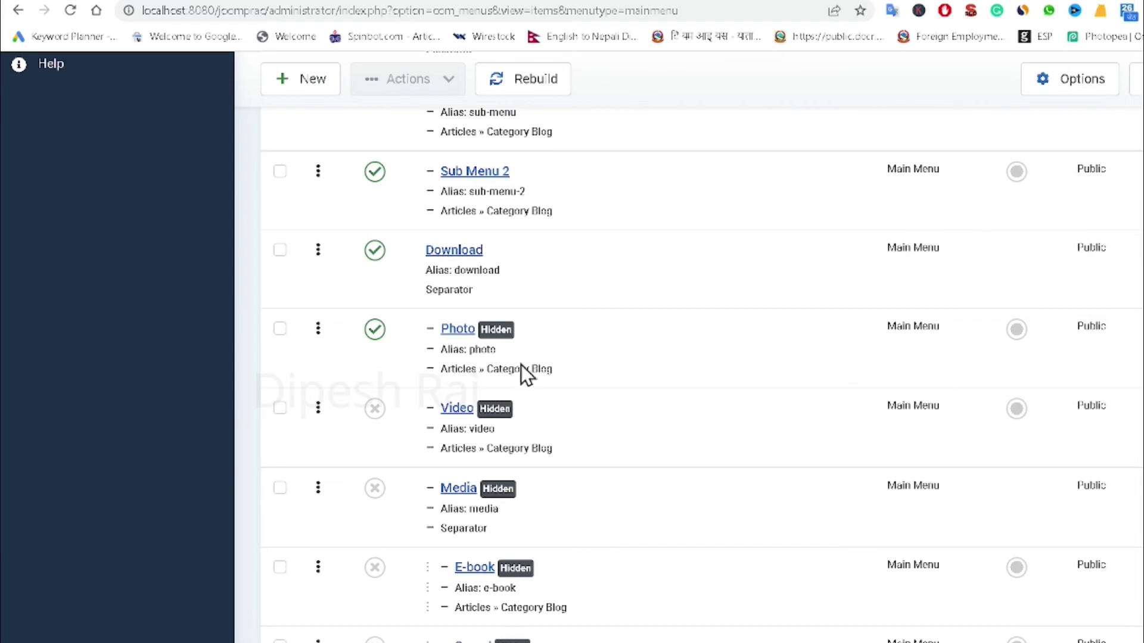
click(460, 332)
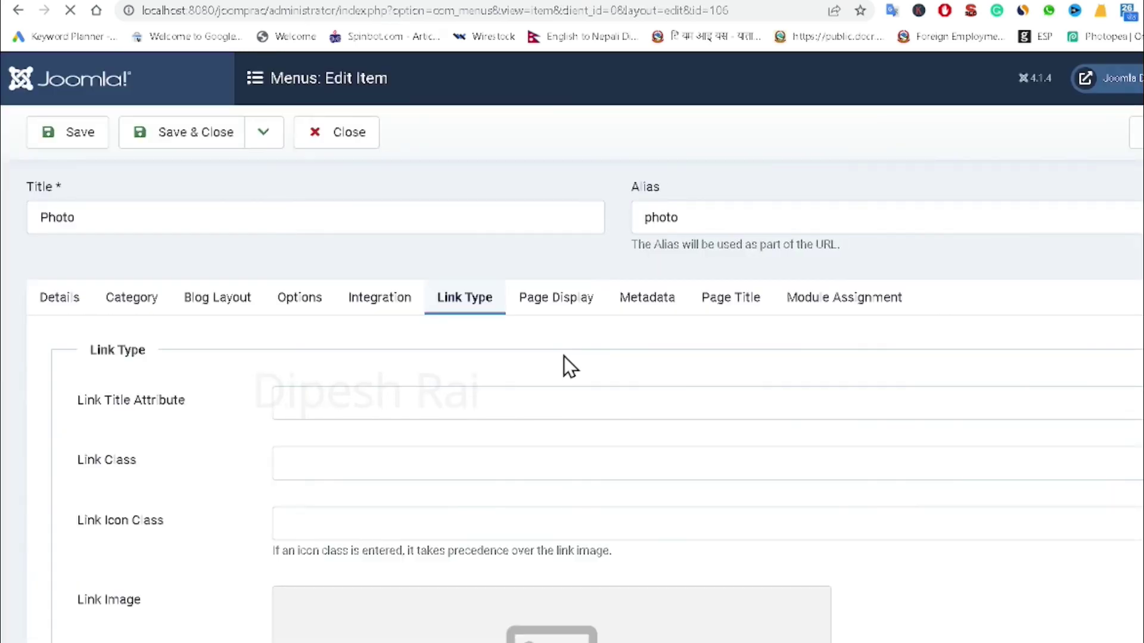
scroll(435, 527, down, 7)
click(293, 541)
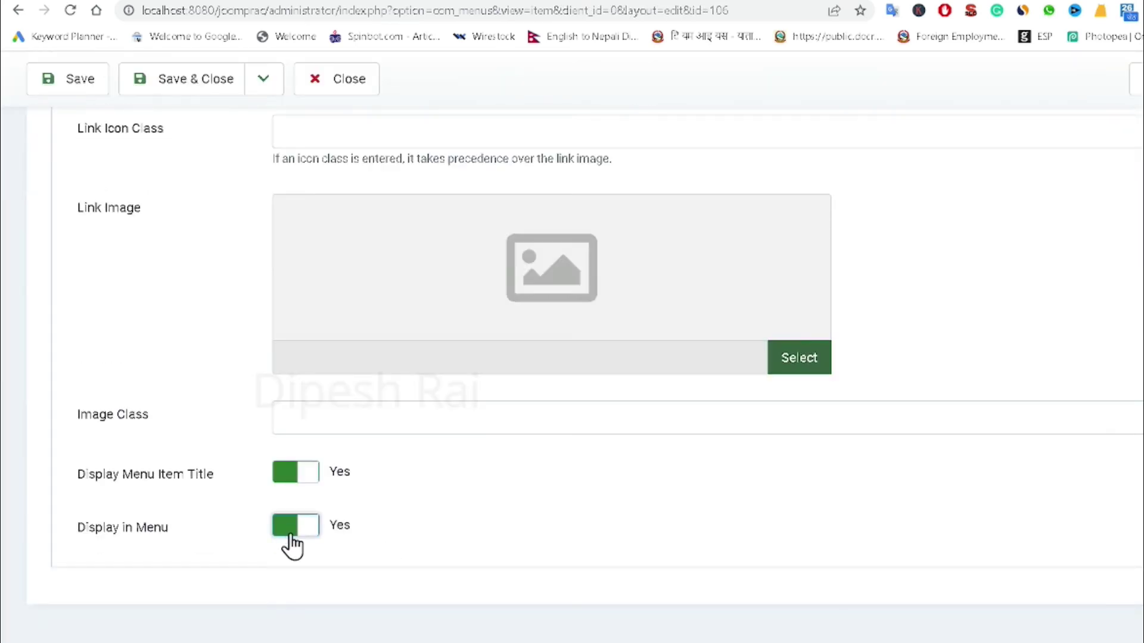
scroll(213, 429, up, 8)
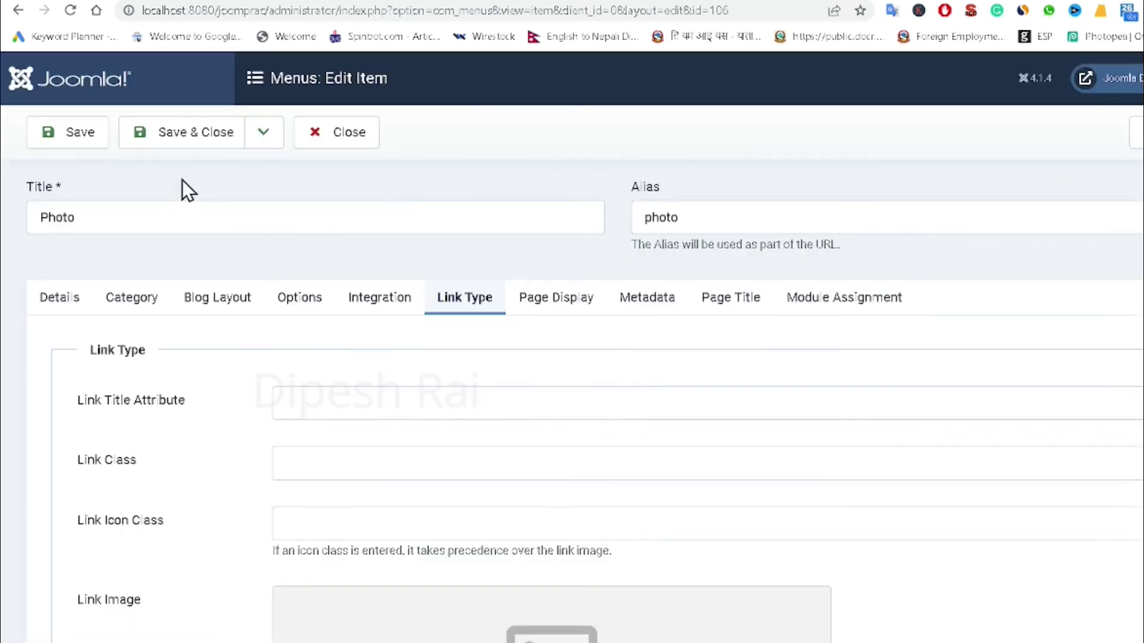
click(83, 136)
- Reload the site's front-end home page and check the items in the Download dropdown
key(ctrl+Tab)
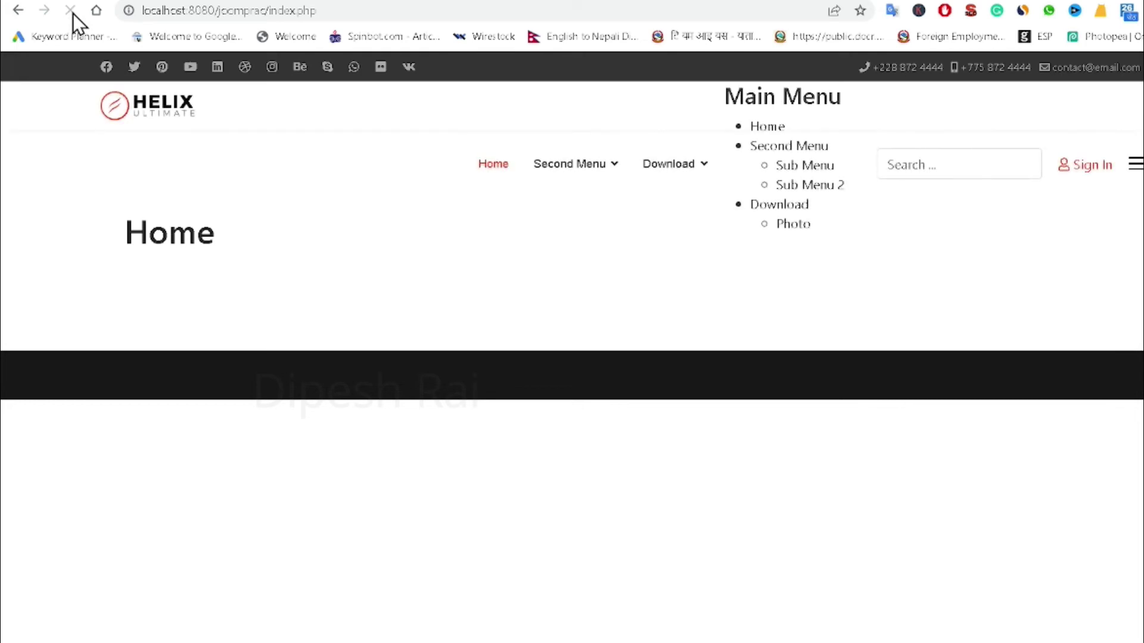
mouse_move(691, 162)
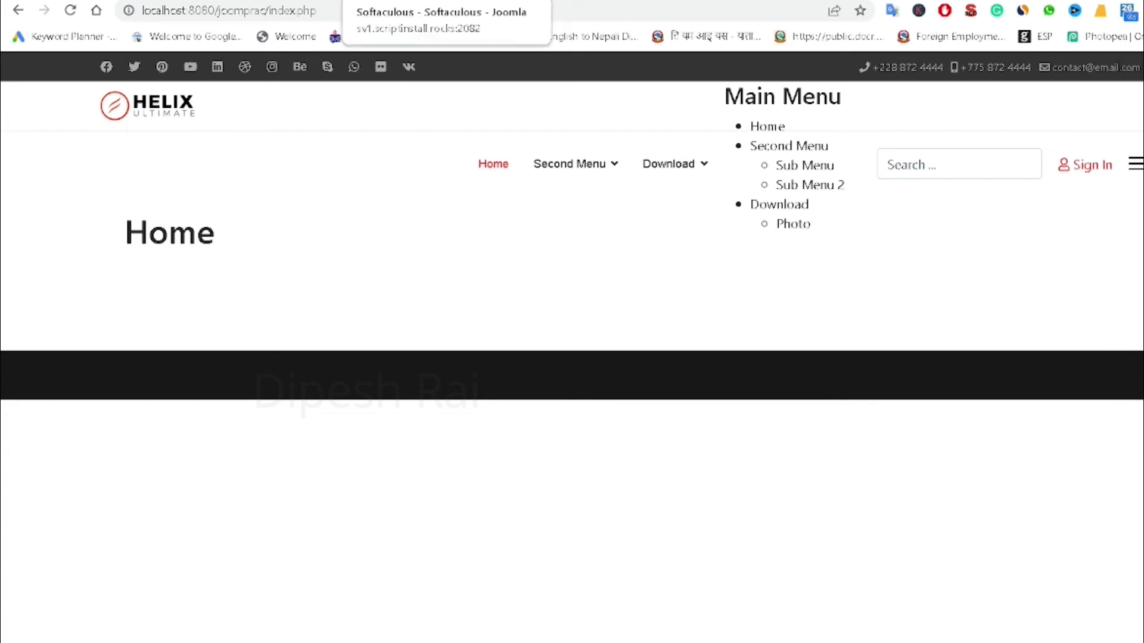
click(625, 2)
click(483, 2)
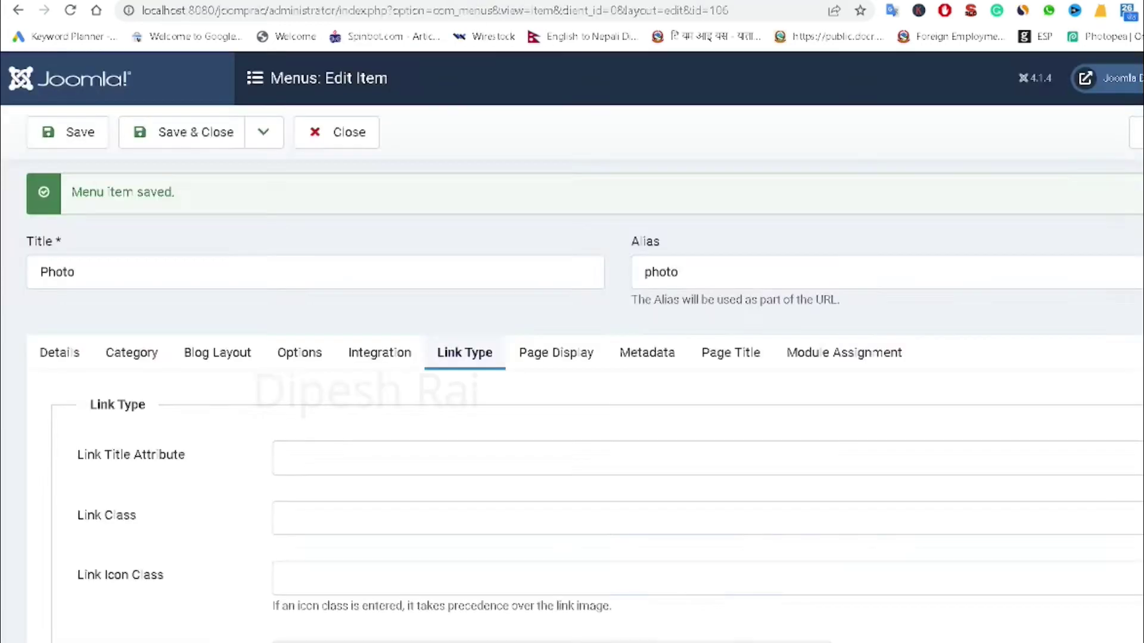
click(536, 2)
click(662, 2)
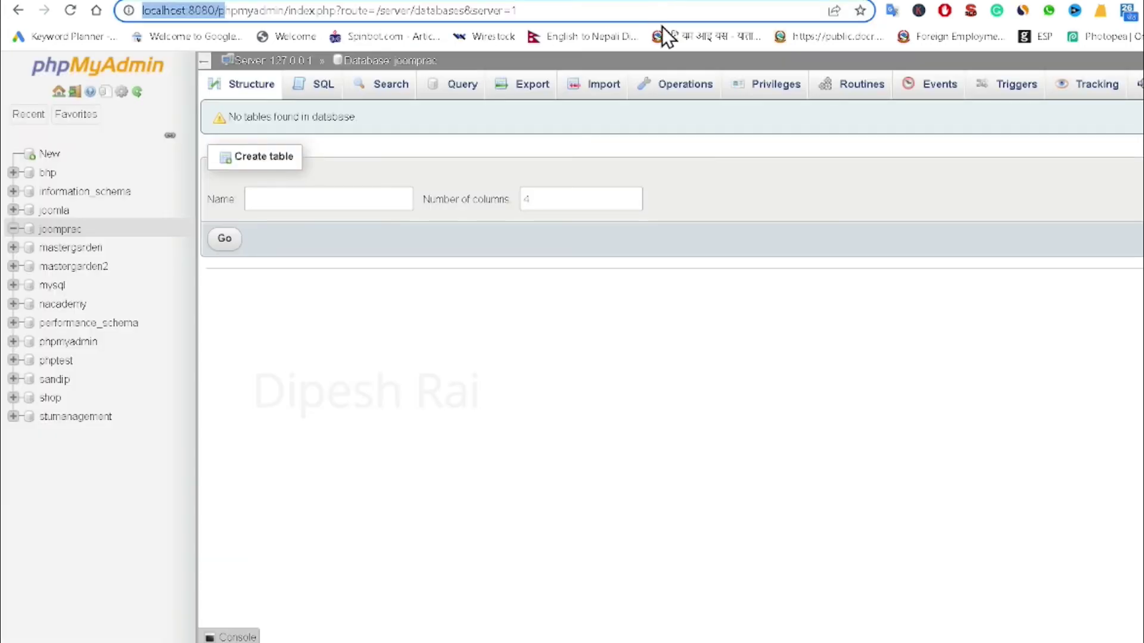
click(536, 2)
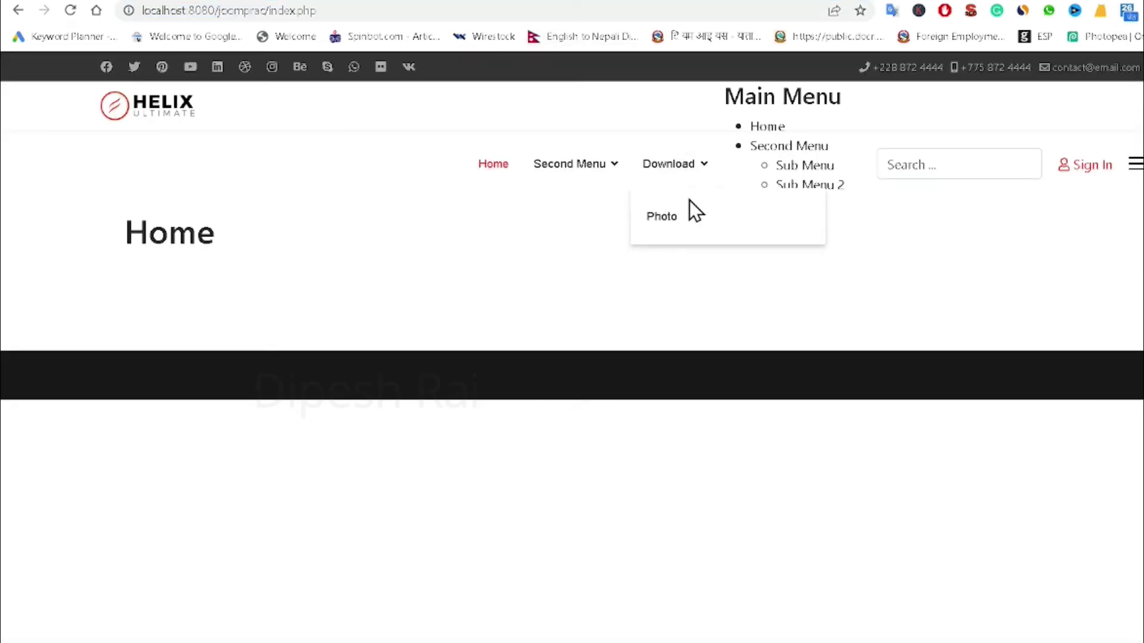
click(685, 162)
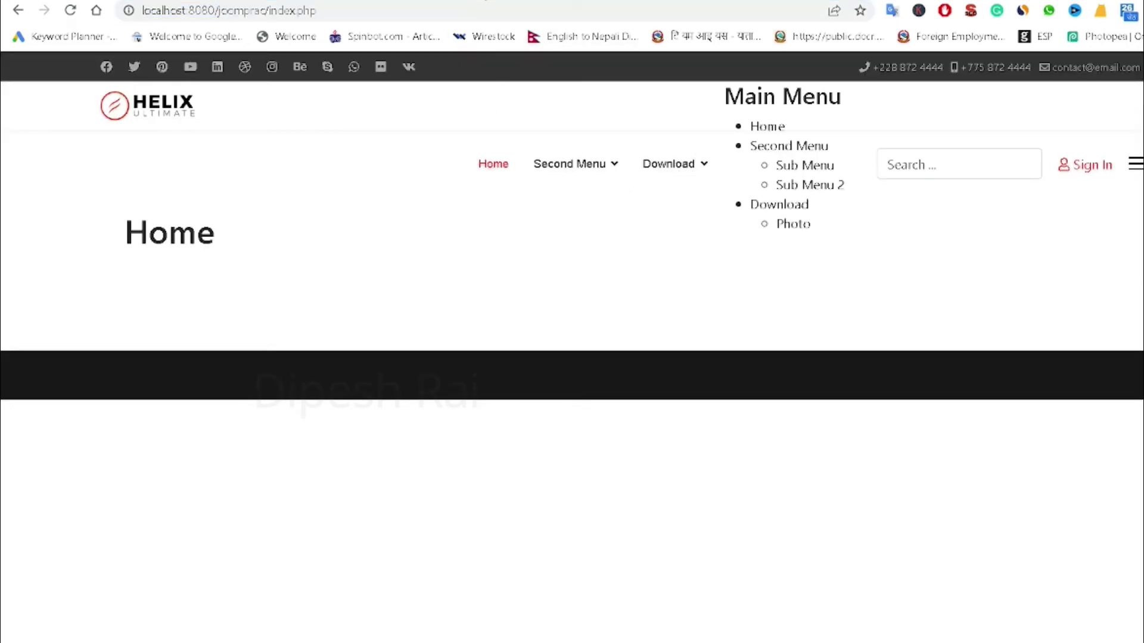
- Save and close the Photo item, and set Display in Menu to Yes for the Video item, saving and closing it too
click(484, 1)
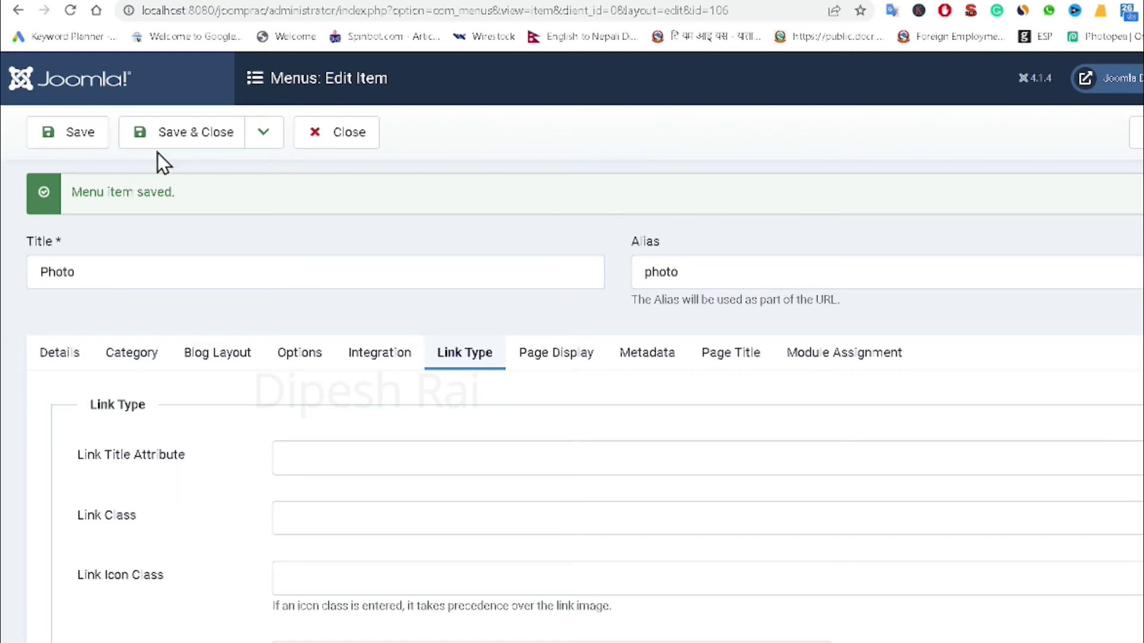
click(206, 149)
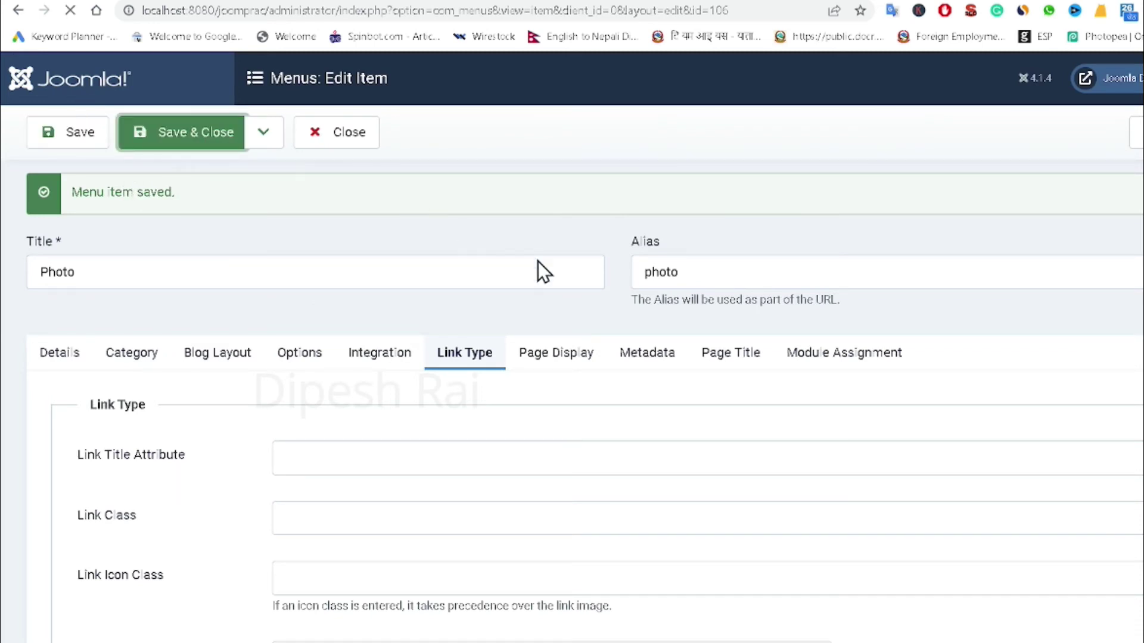
scroll(569, 334, down, 8)
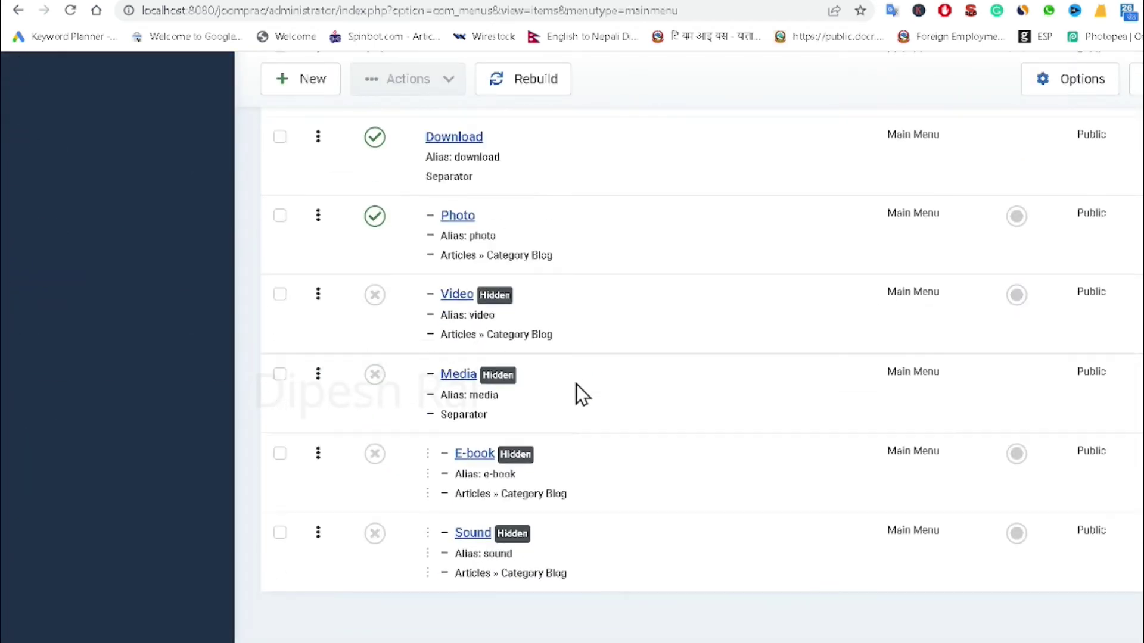
click(466, 298)
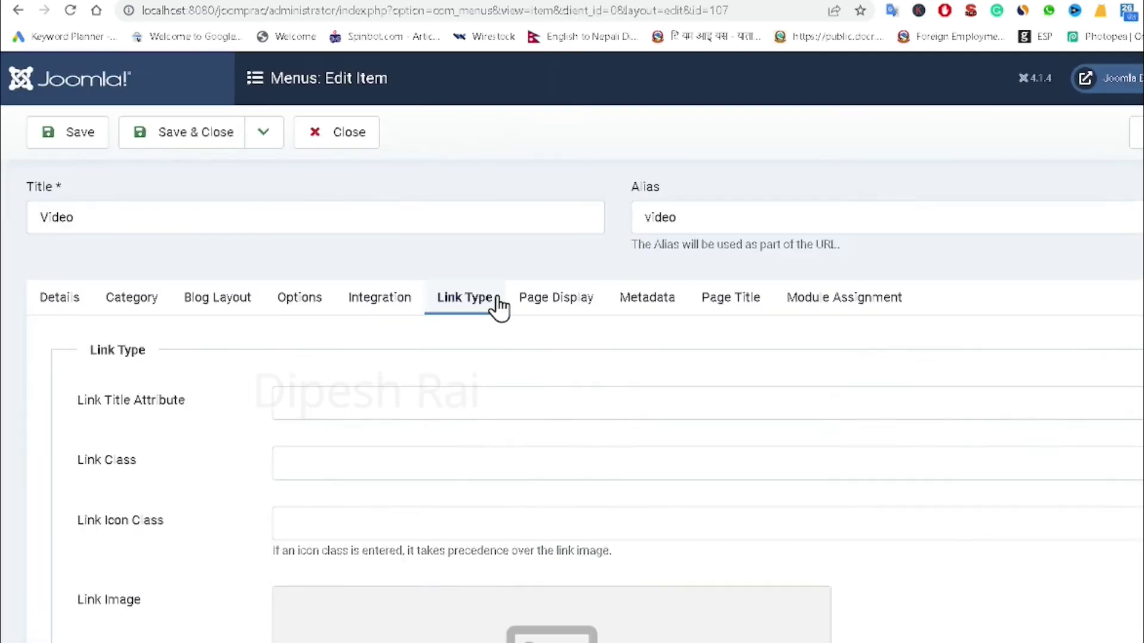
scroll(493, 302, down, 5)
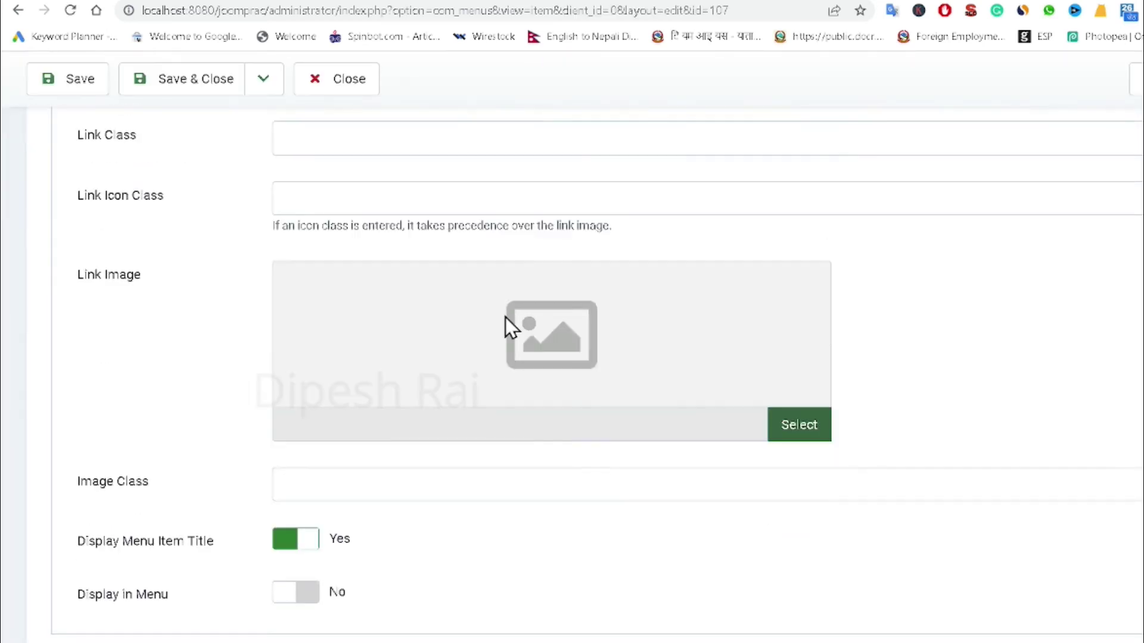
scroll(394, 411, up, 4)
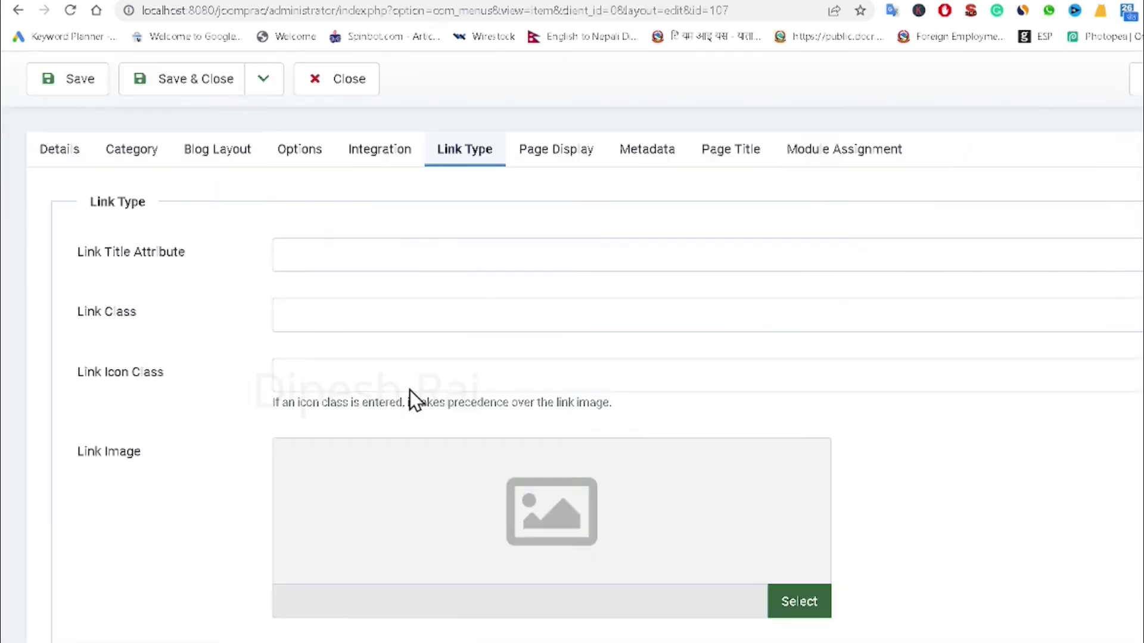
scroll(407, 381, down, 4)
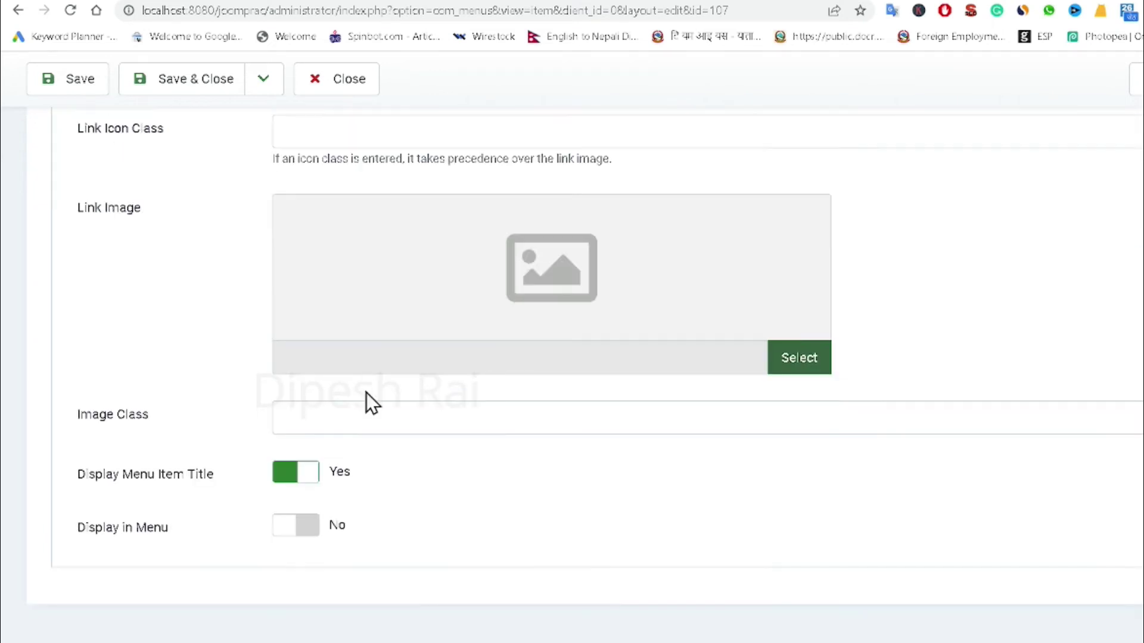
click(287, 527)
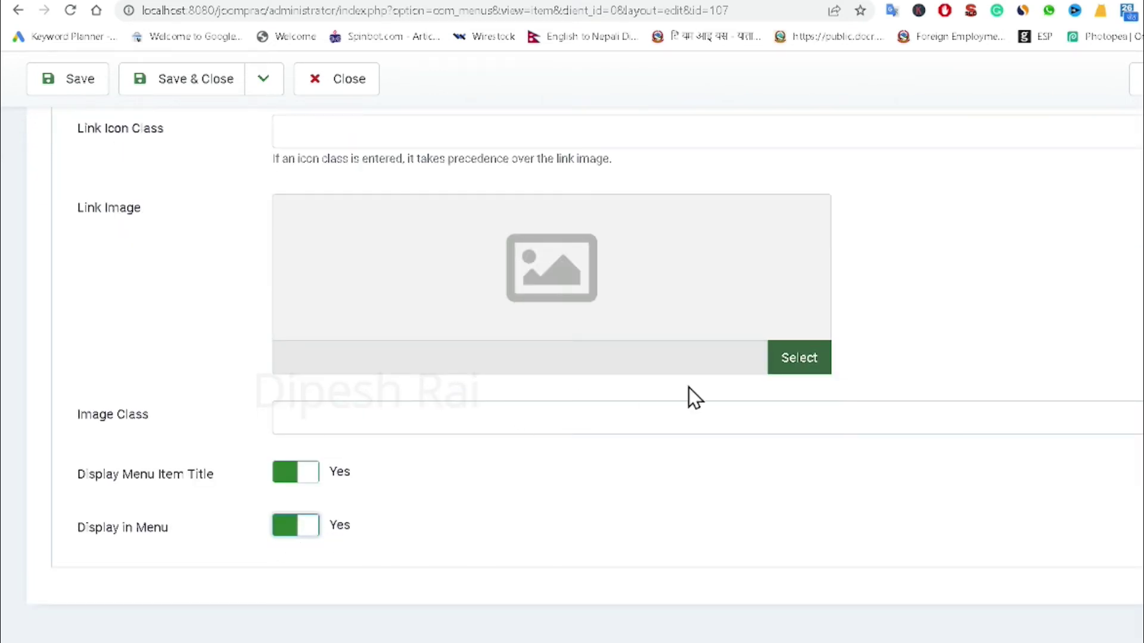
scroll(691, 398, up, 6)
click(198, 148)
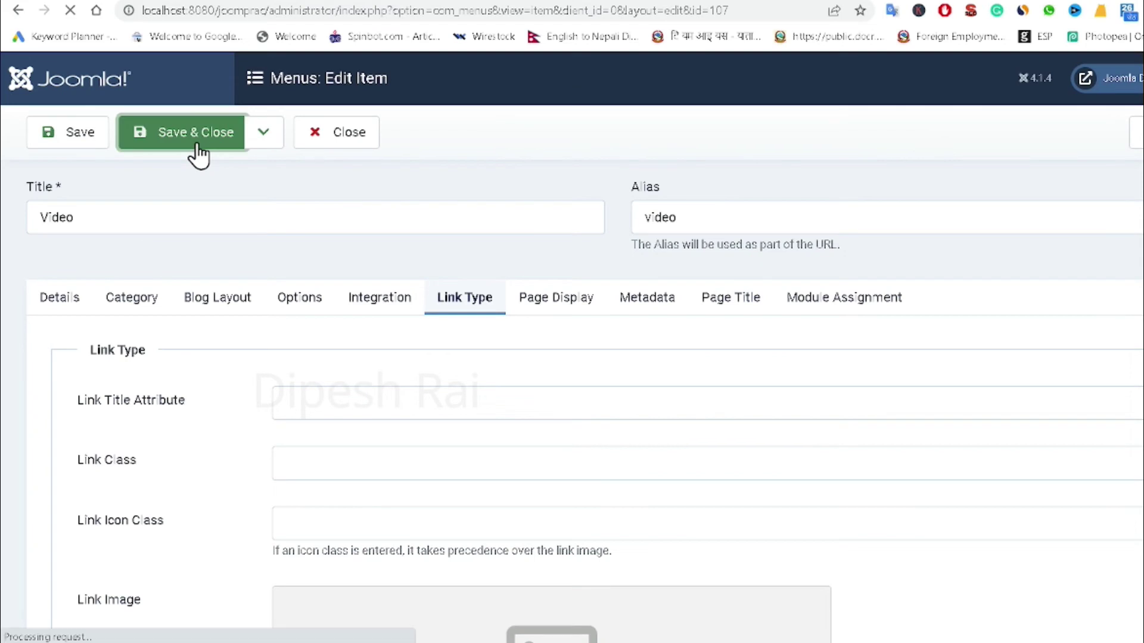
- Set Display in Menu to Yes for the Media menu item, then save and close it
scroll(503, 339, down, 10)
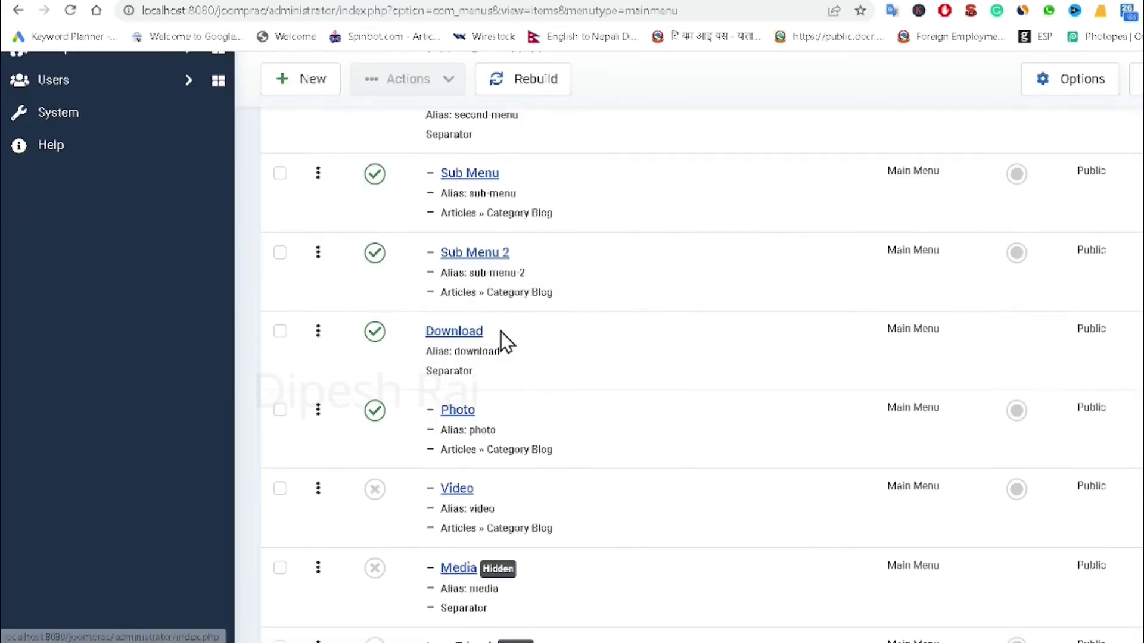
click(465, 381)
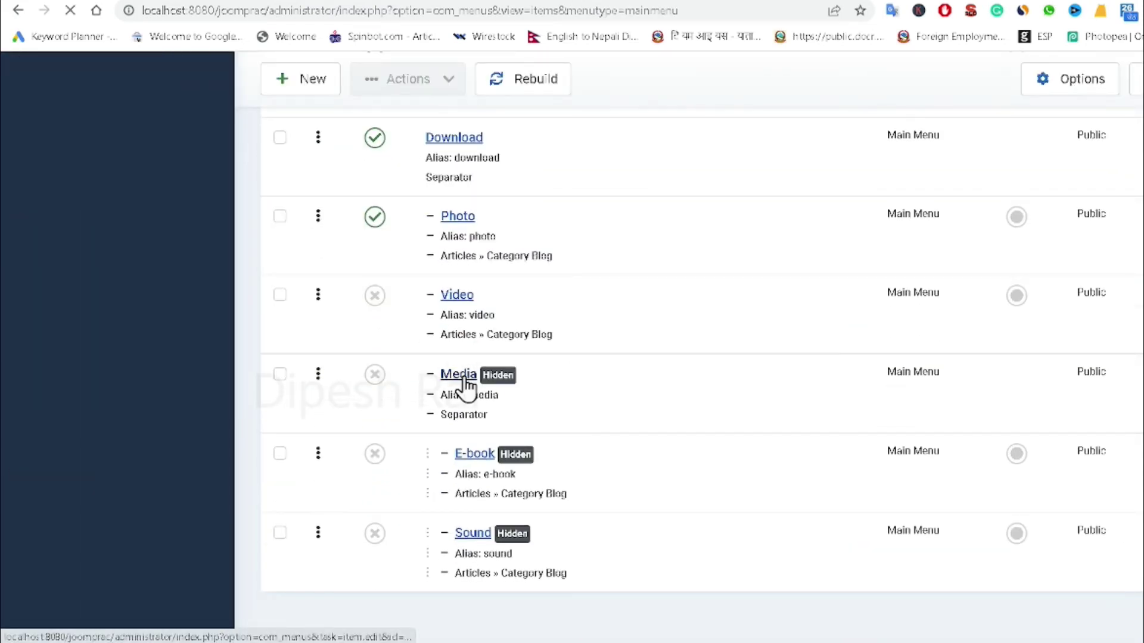
scroll(464, 384, down, 5)
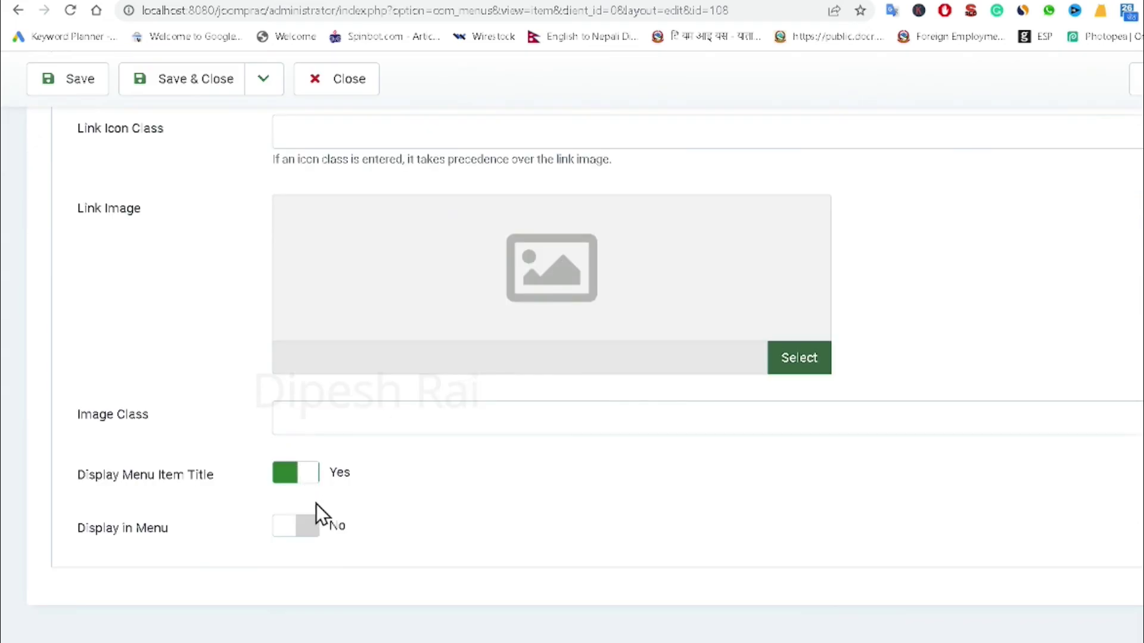
click(303, 525)
scroll(348, 439, up, 5)
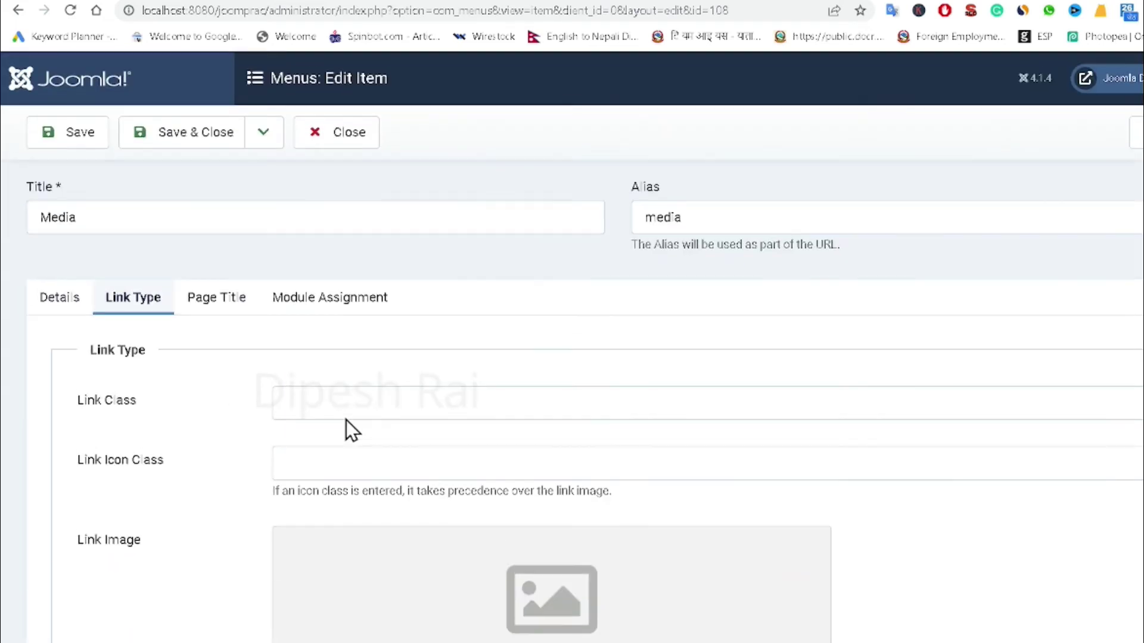
click(171, 132)
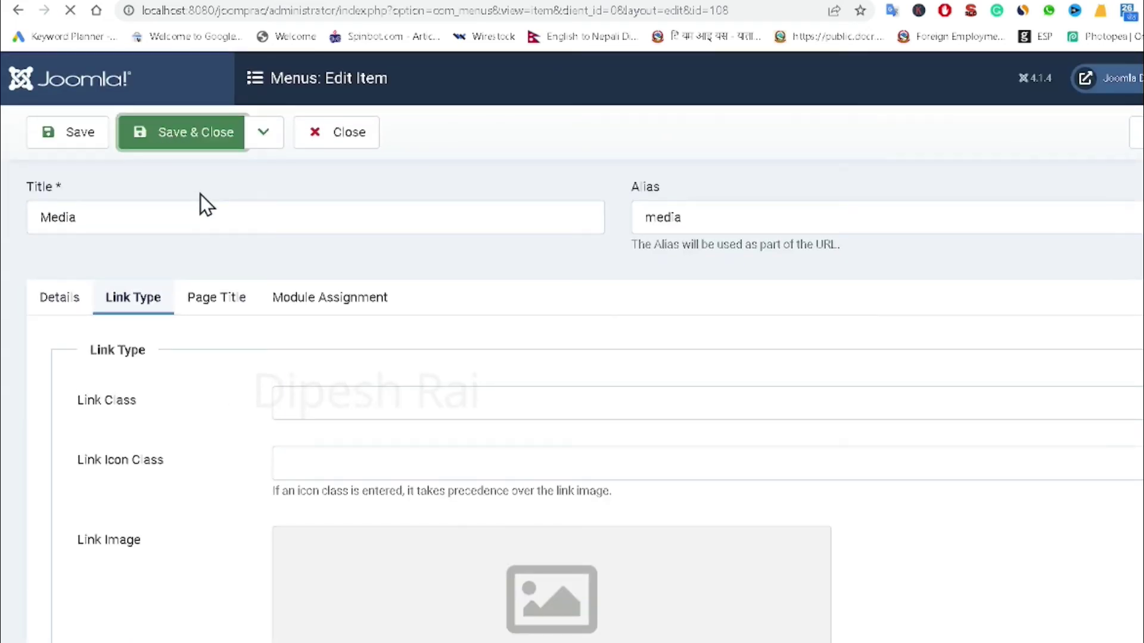
- Set Display in Menu to Yes for the E-book menu item under Media, then save and close it
scroll(550, 407, down, 10)
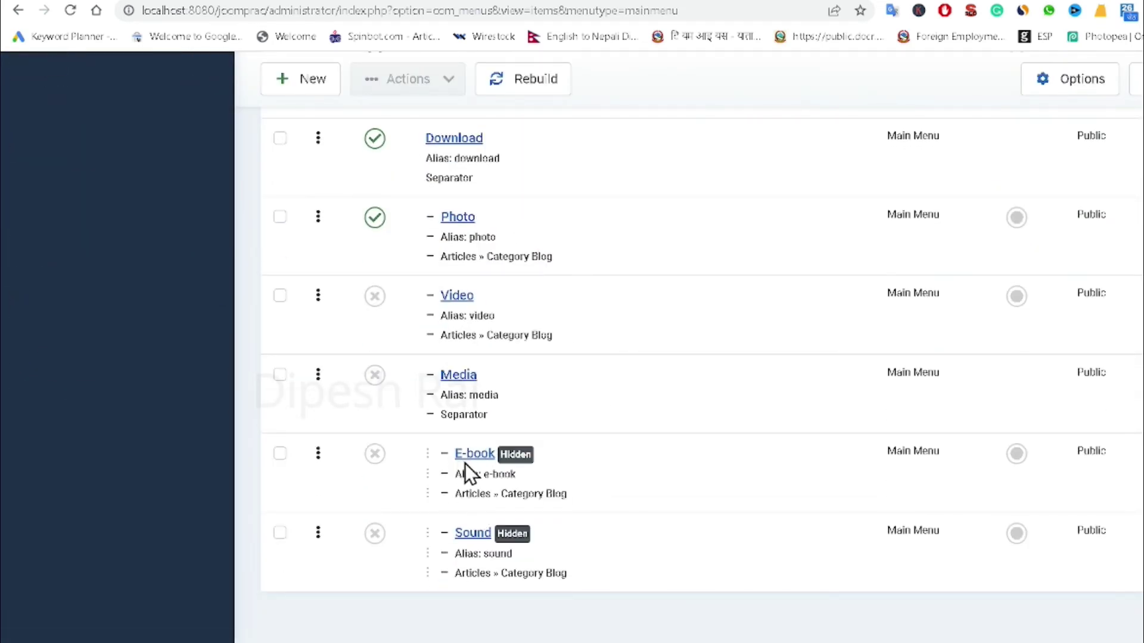
click(465, 460)
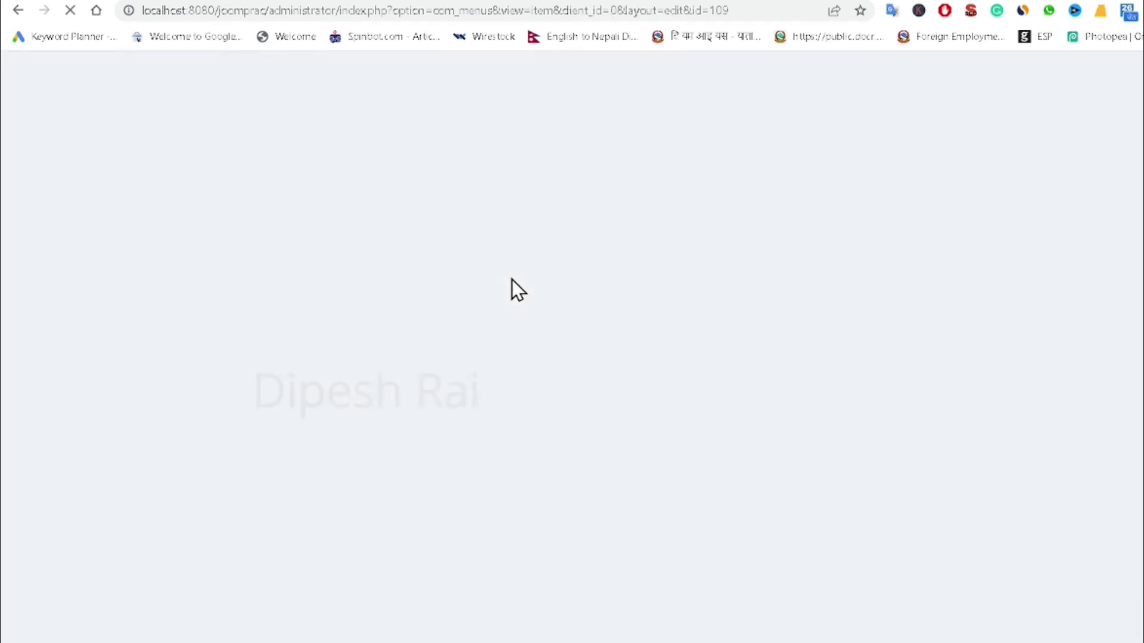
scroll(477, 357, down, 5)
scroll(464, 433, down, 1)
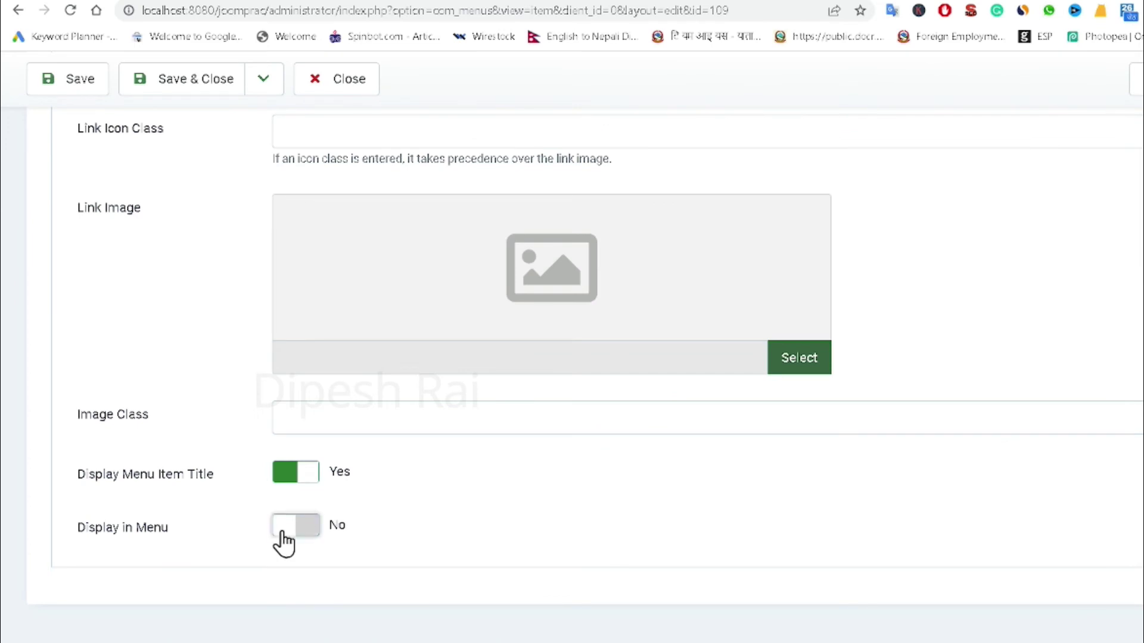
scroll(238, 453, up, 4)
click(169, 78)
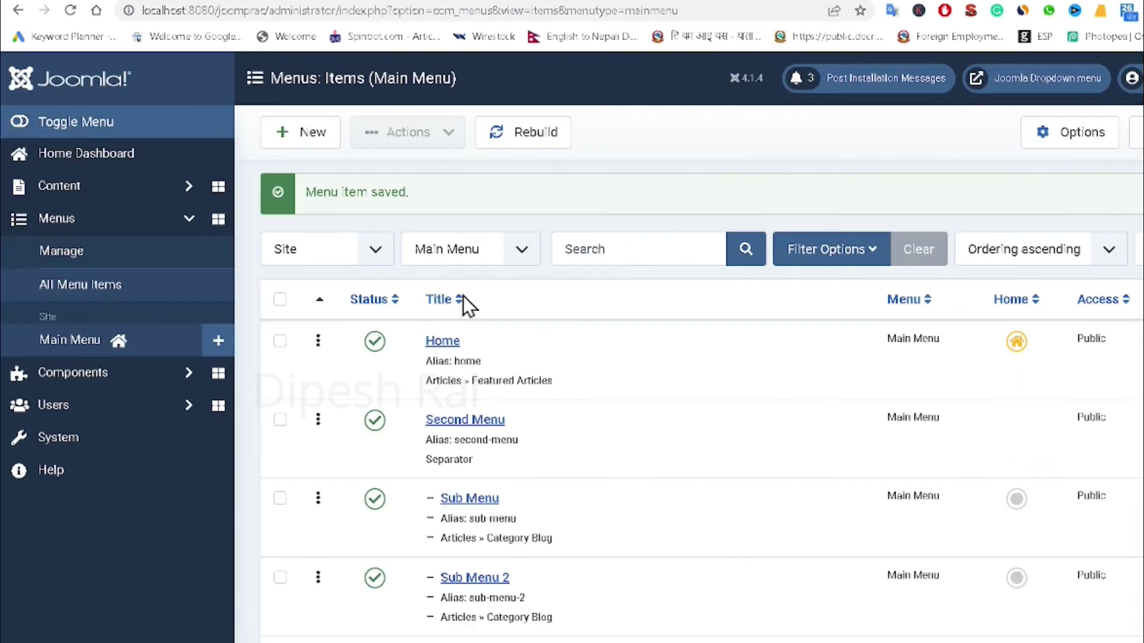
- Set Display in Menu to Yes for the Sound menu item under Media, then save and close it
scroll(575, 494, down, 9)
click(480, 533)
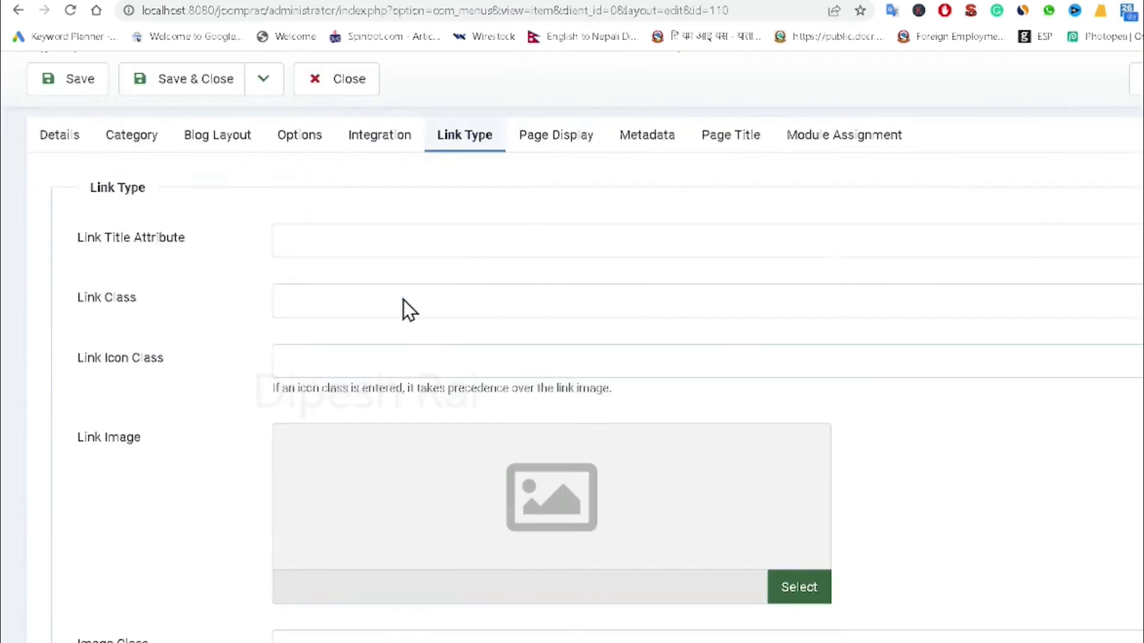
scroll(282, 455, down, 3)
scroll(304, 539, up, 8)
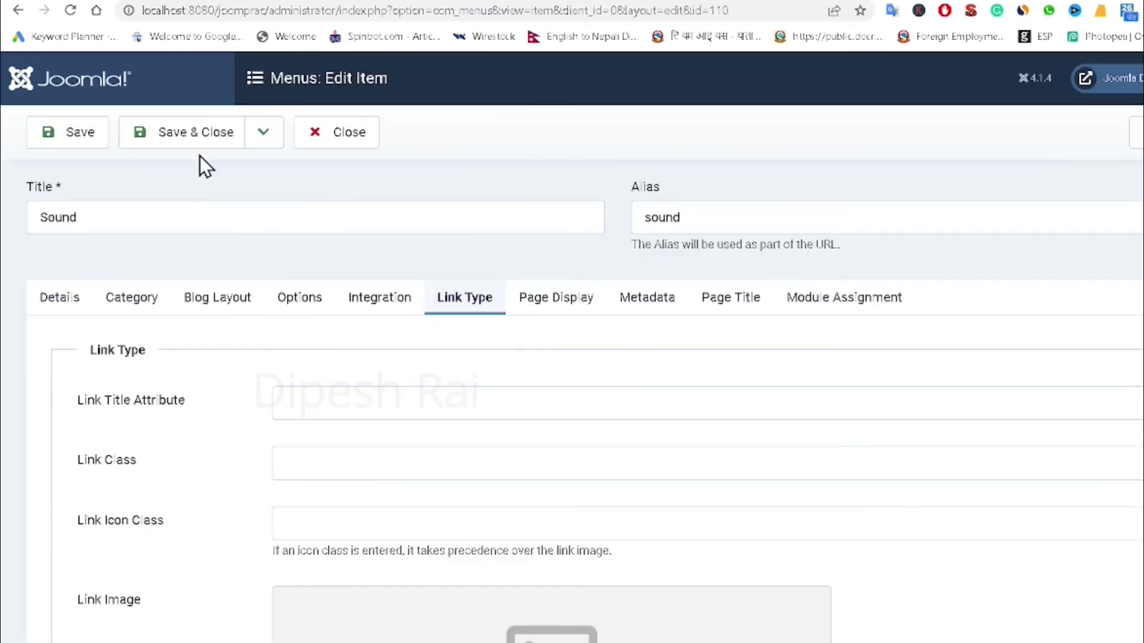
click(182, 131)
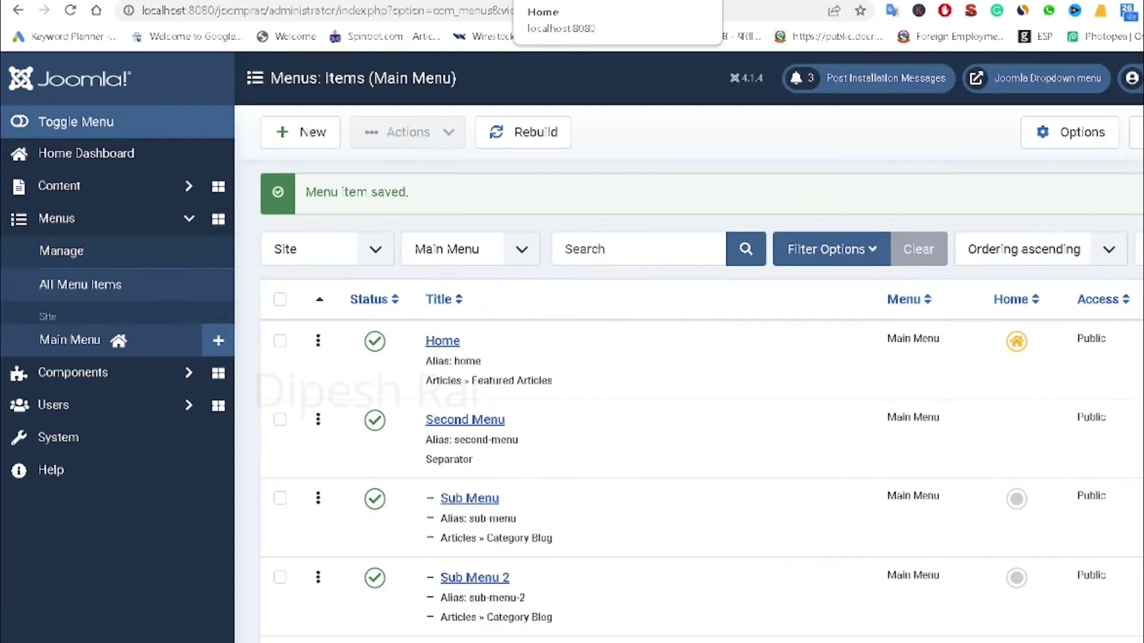
- Reload the front-end home page and check which items the Download dropdown shows
click(536, 1)
click(70, 10)
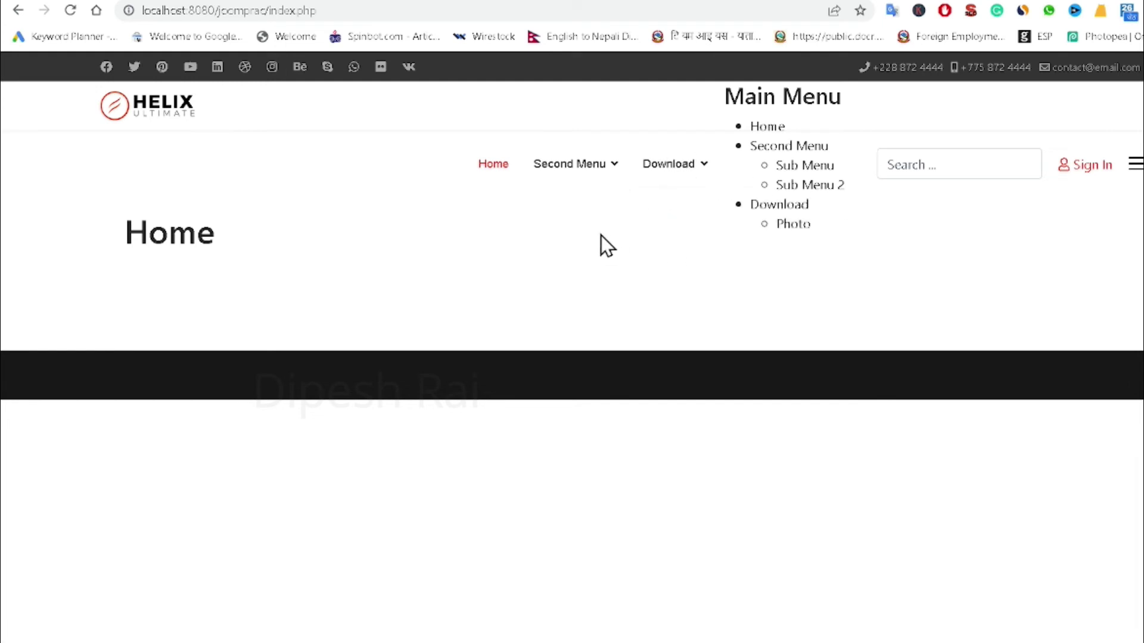
click(71, 12)
mouse_move(678, 165)
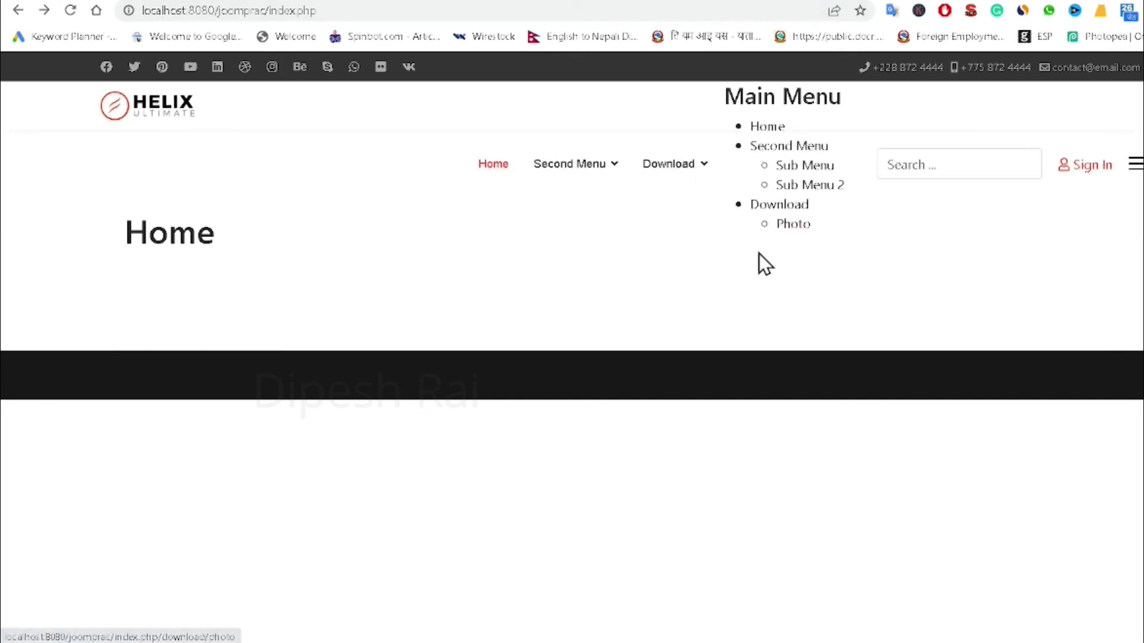
- Publish the Video, Media, E-book and Sound items in the administrator's Main Menu item list
key(ctrl+Tab)
scroll(651, 370, down, 9)
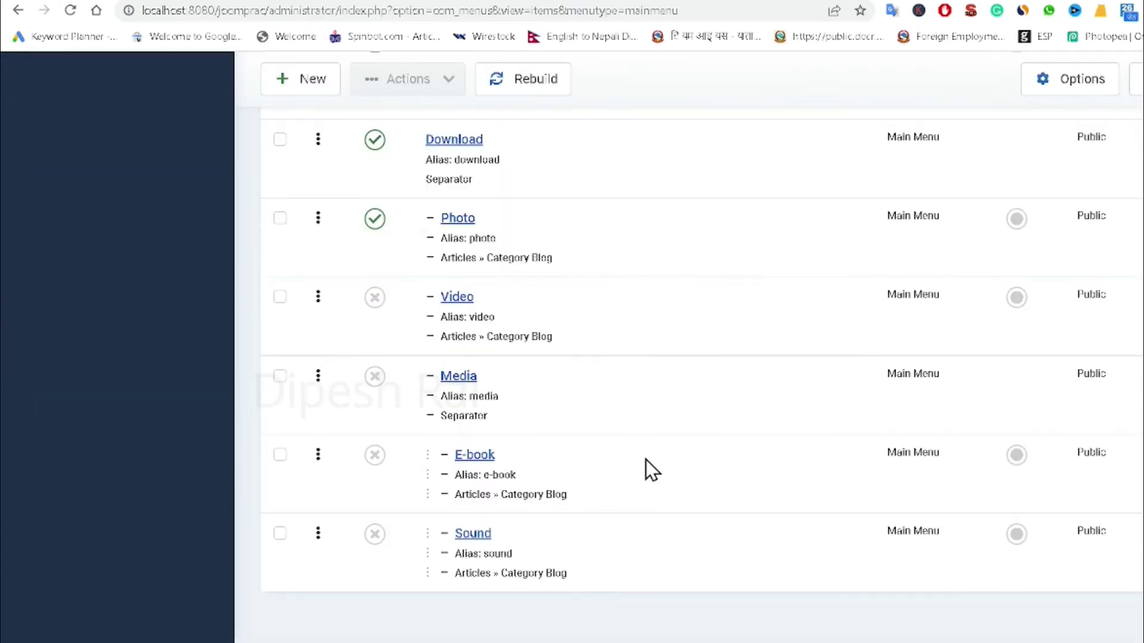
click(375, 297)
scroll(396, 411, down, 8)
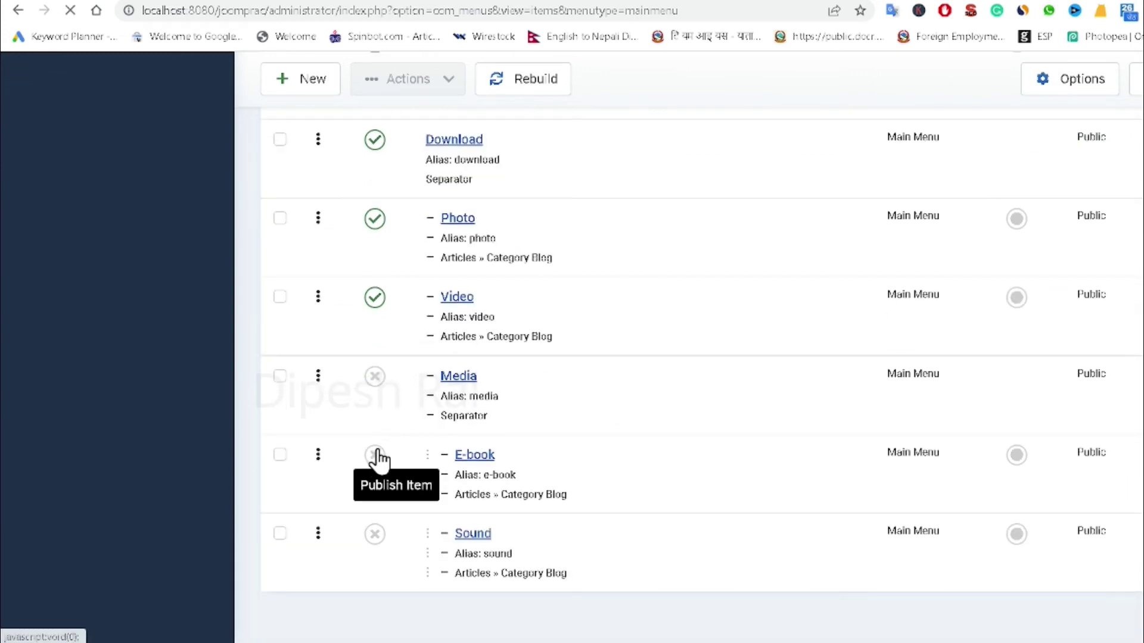
click(375, 459)
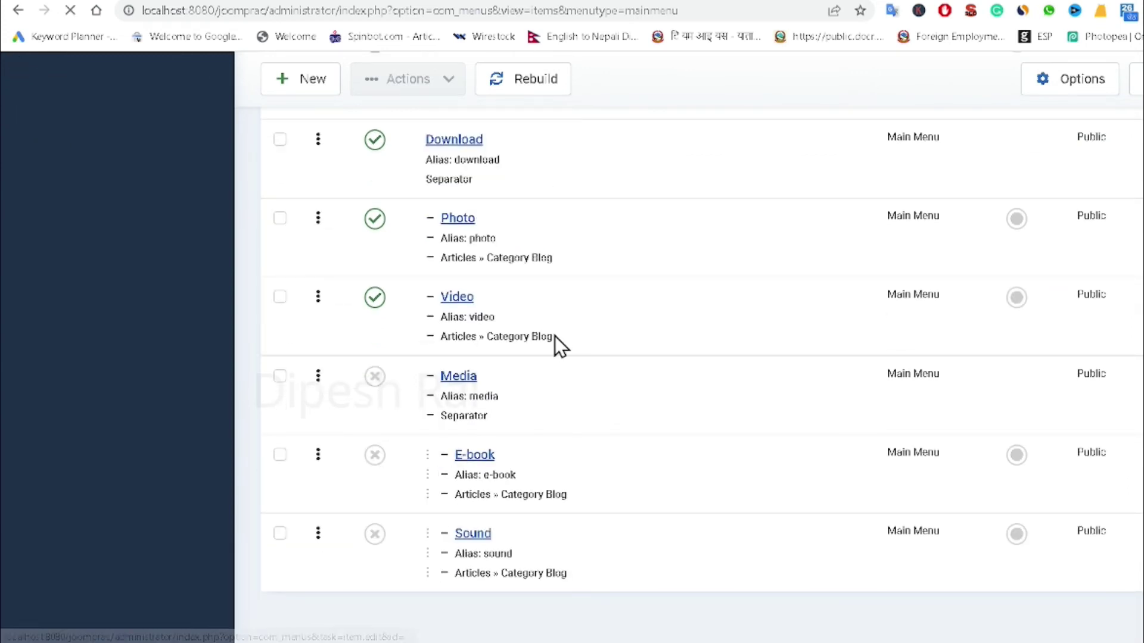
scroll(561, 350, down, 8)
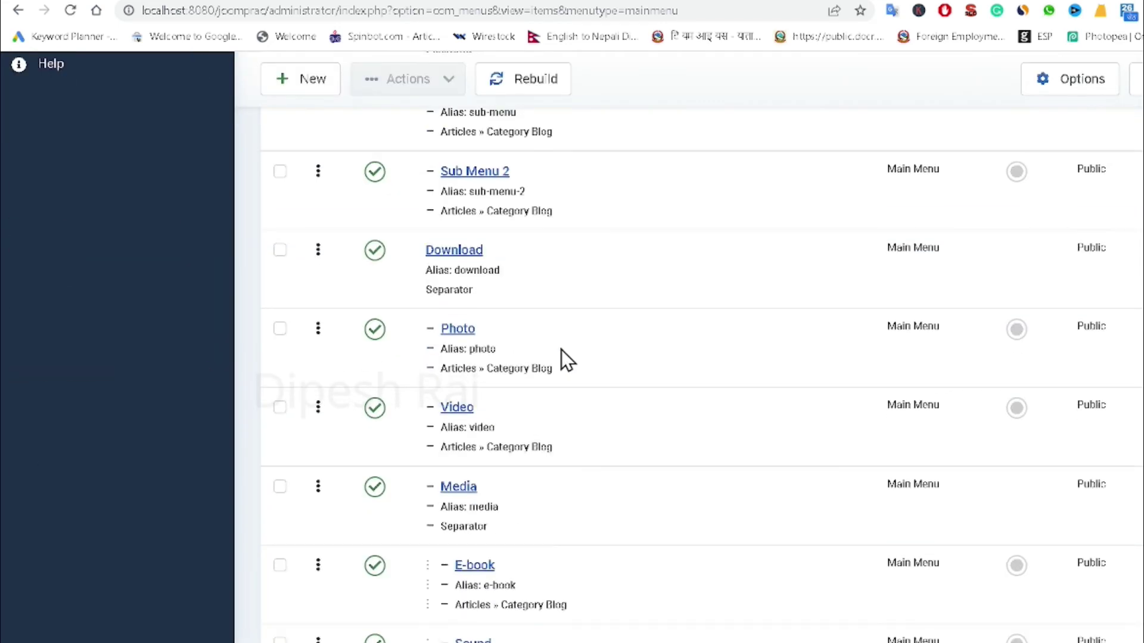
scroll(536, 238, up, 15)
- Reload the front-end home page and inspect the Download dropdown and the separate Main Menu list in the header
click(588, 2)
click(172, 2)
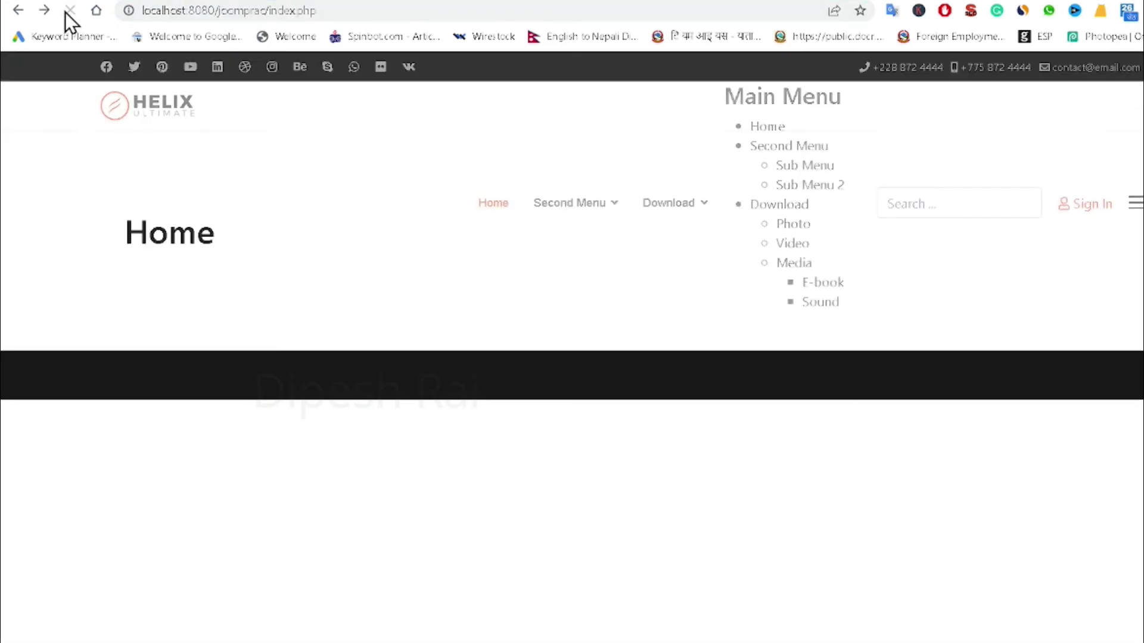
mouse_move(692, 201)
mouse_move(669, 320)
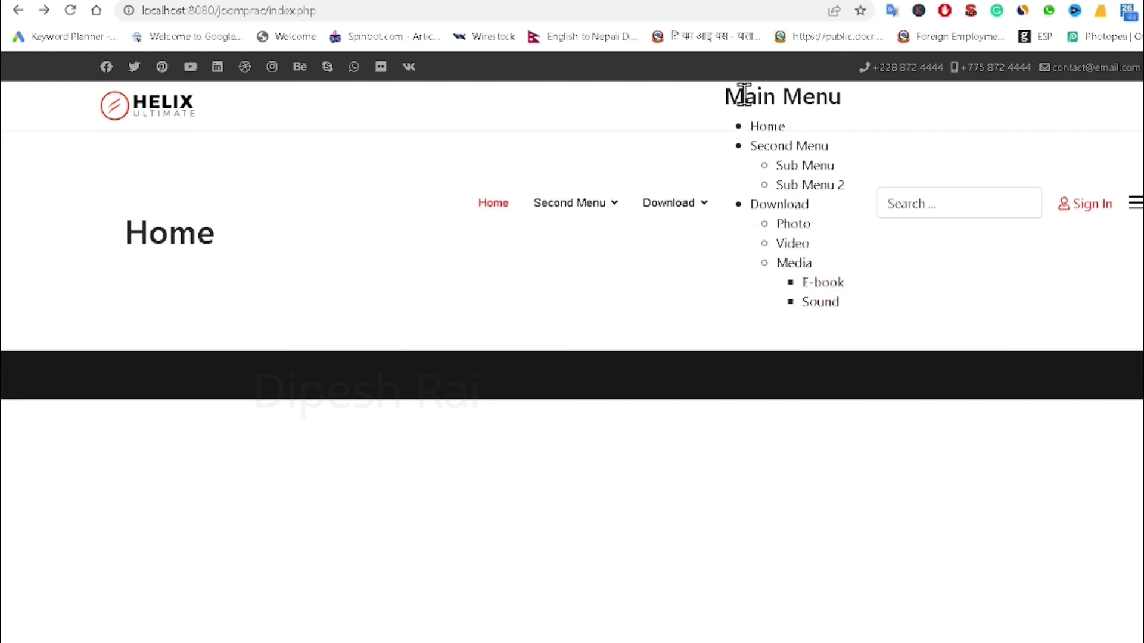
drag(744, 95, 820, 302)
click(565, 260)
- Unpublish the Breadcrumbs and Login Form modules among the administrator's site modules
key(ctrl+Tab)
scroll(194, 215, up, 3)
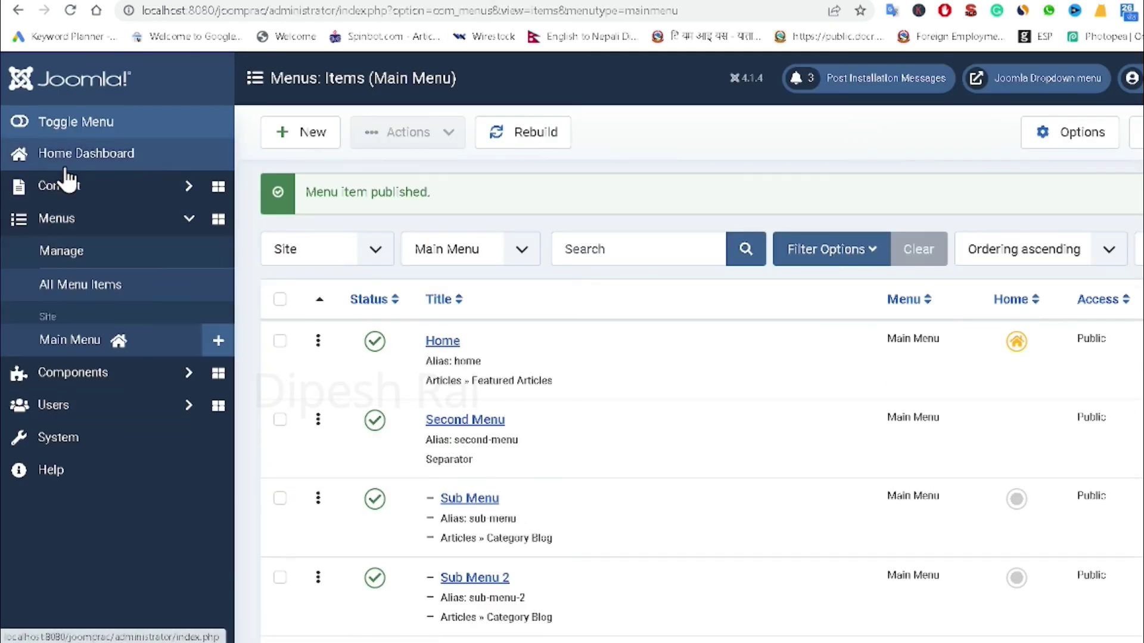
click(125, 200)
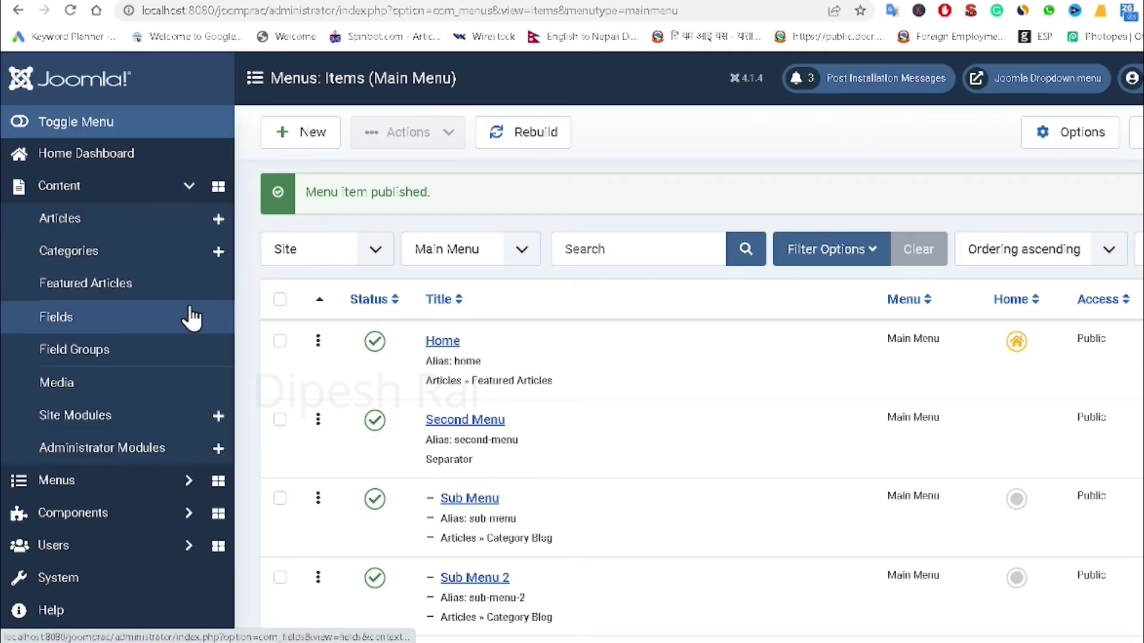
click(138, 431)
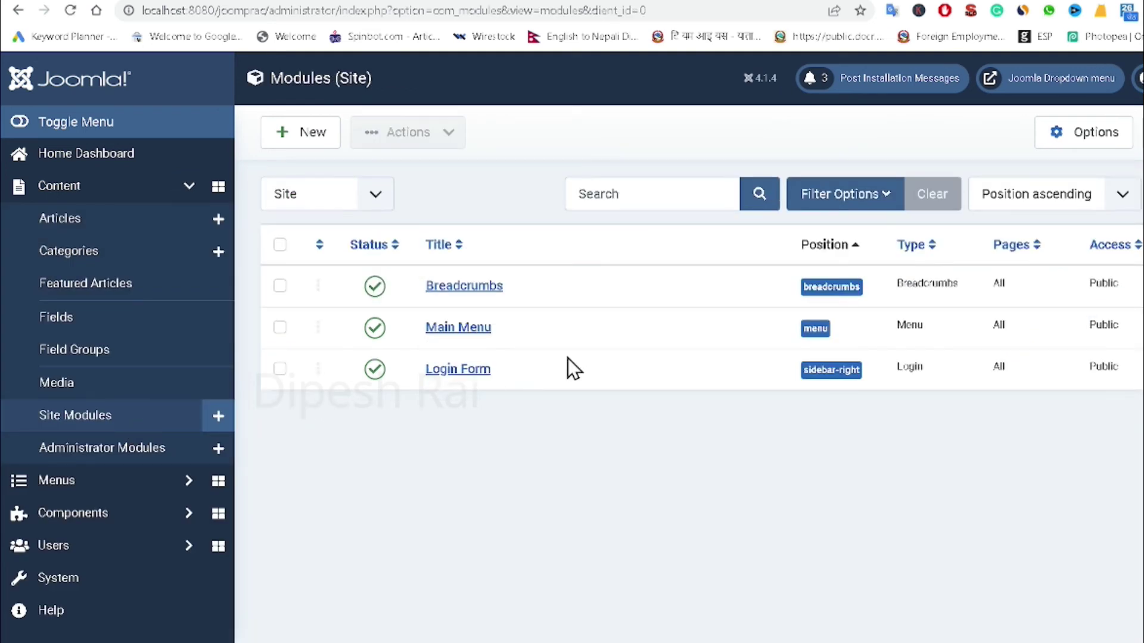
click(369, 289)
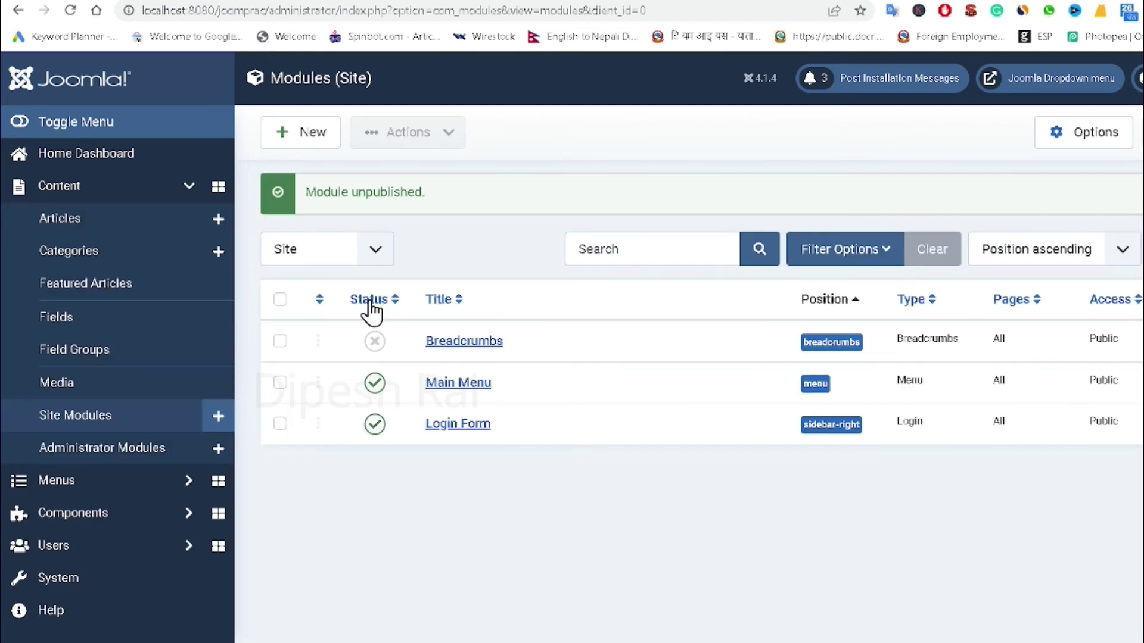
click(374, 434)
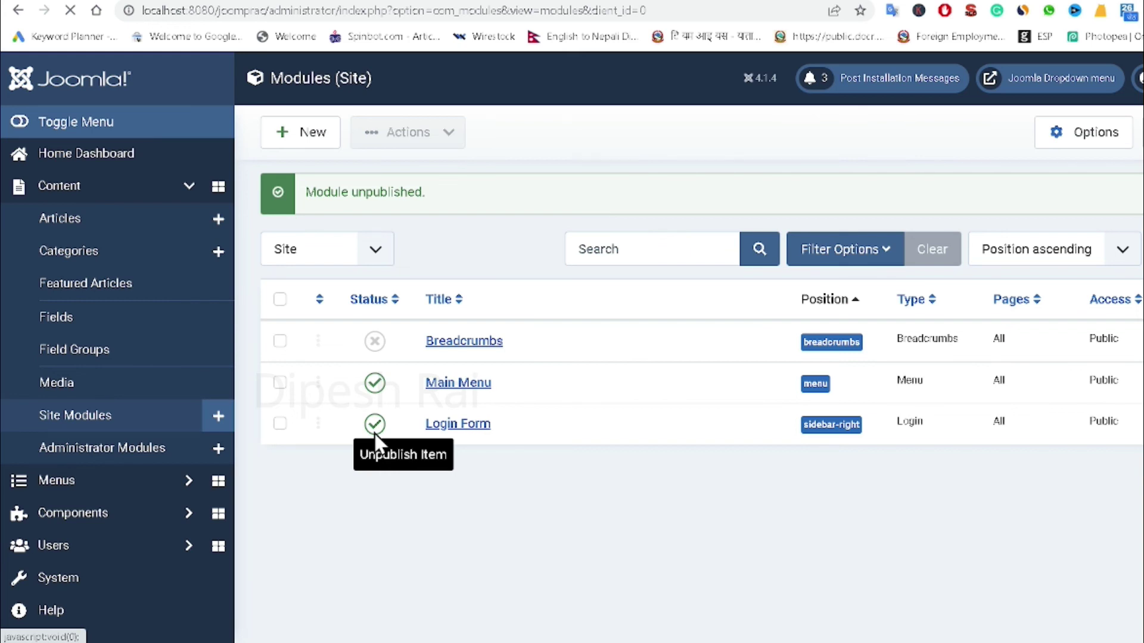
- Set the title of the Main Menu site module to Hide
scroll(744, 488, up, 1)
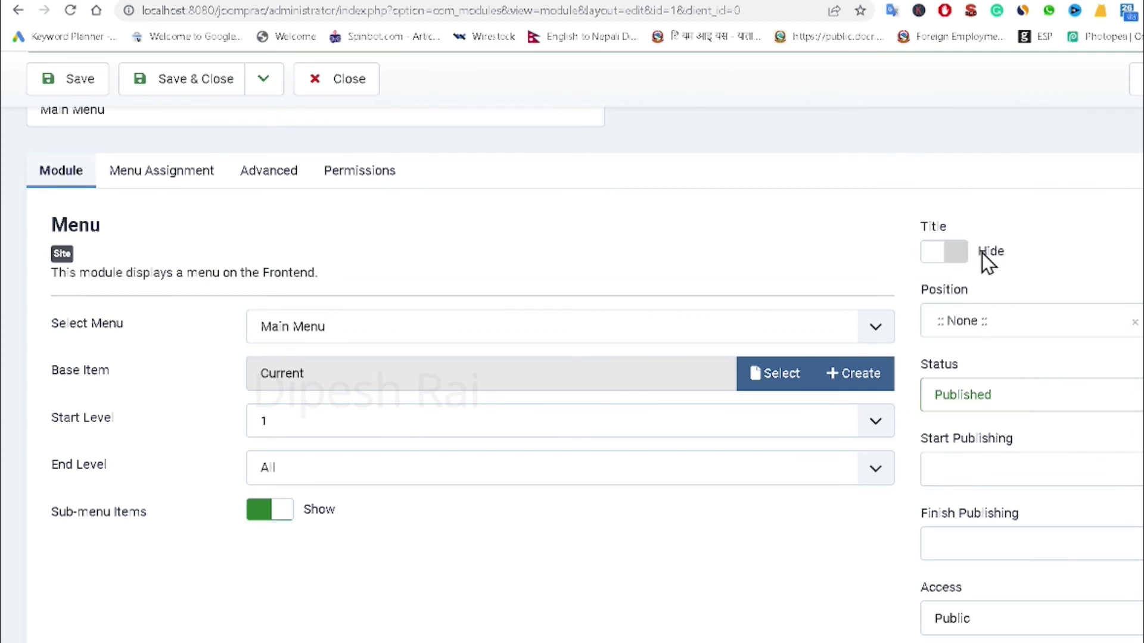
click(951, 257)
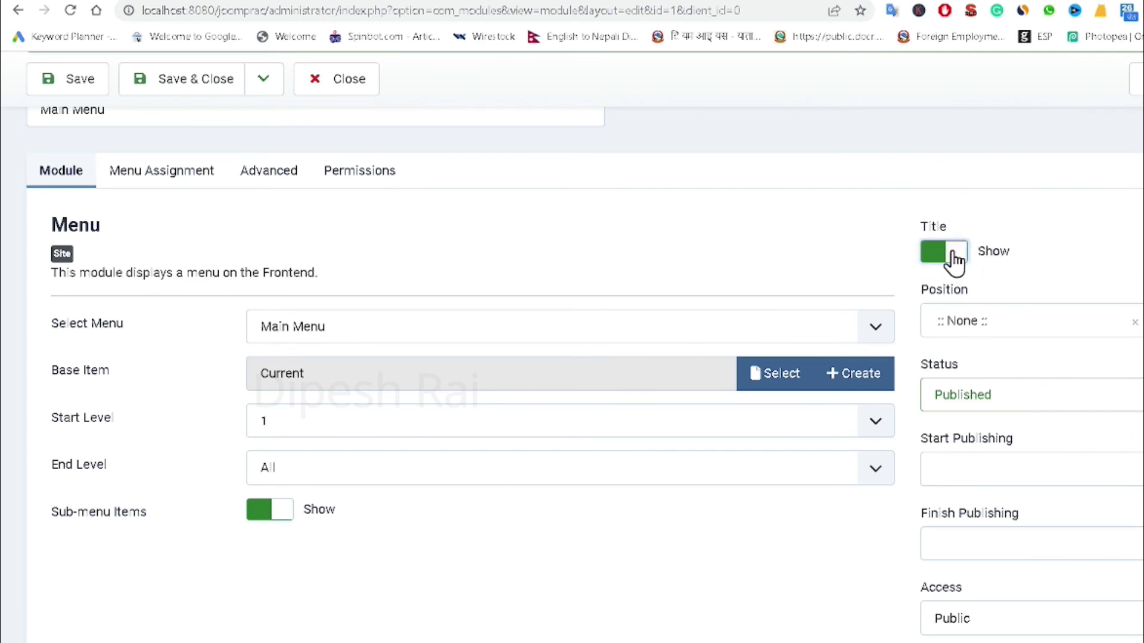
click(954, 260)
- Look through the available positions, keep the Main Menu module's position at None, and save the module
click(980, 329)
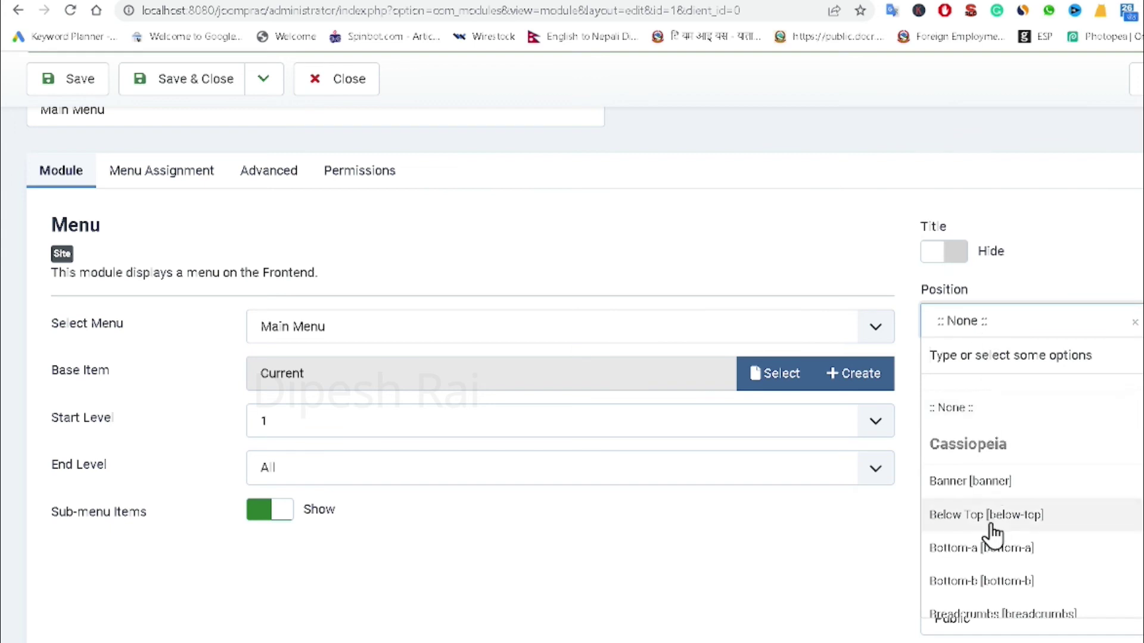
scroll(1007, 548, down, 5)
scroll(1016, 553, down, 15)
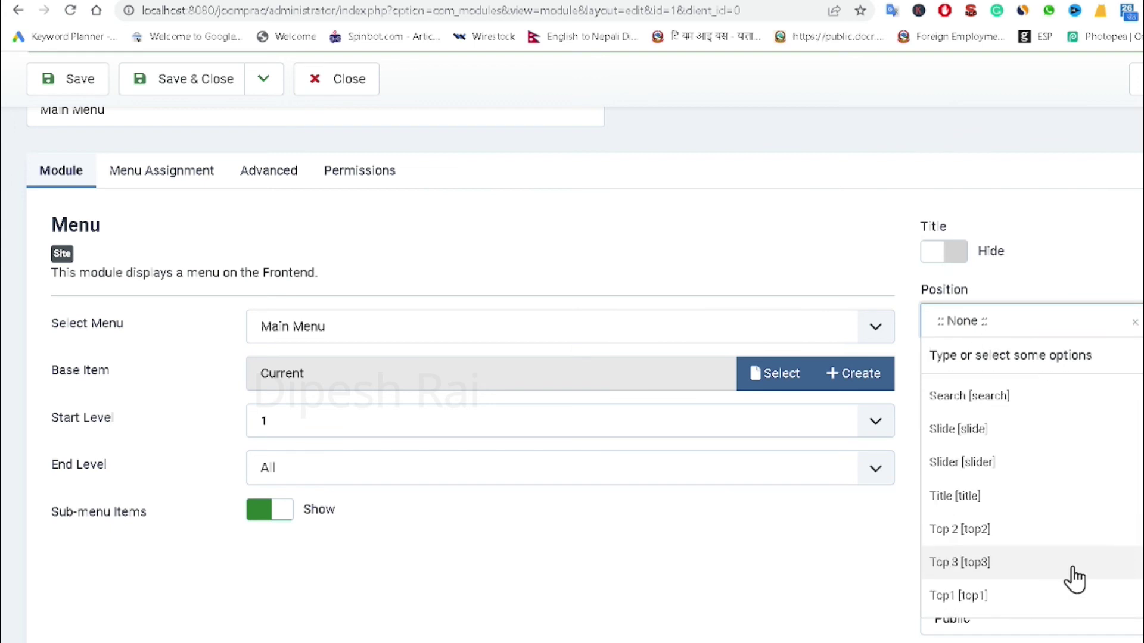
scroll(1072, 563, up, 5)
scroll(1066, 556, down, 5)
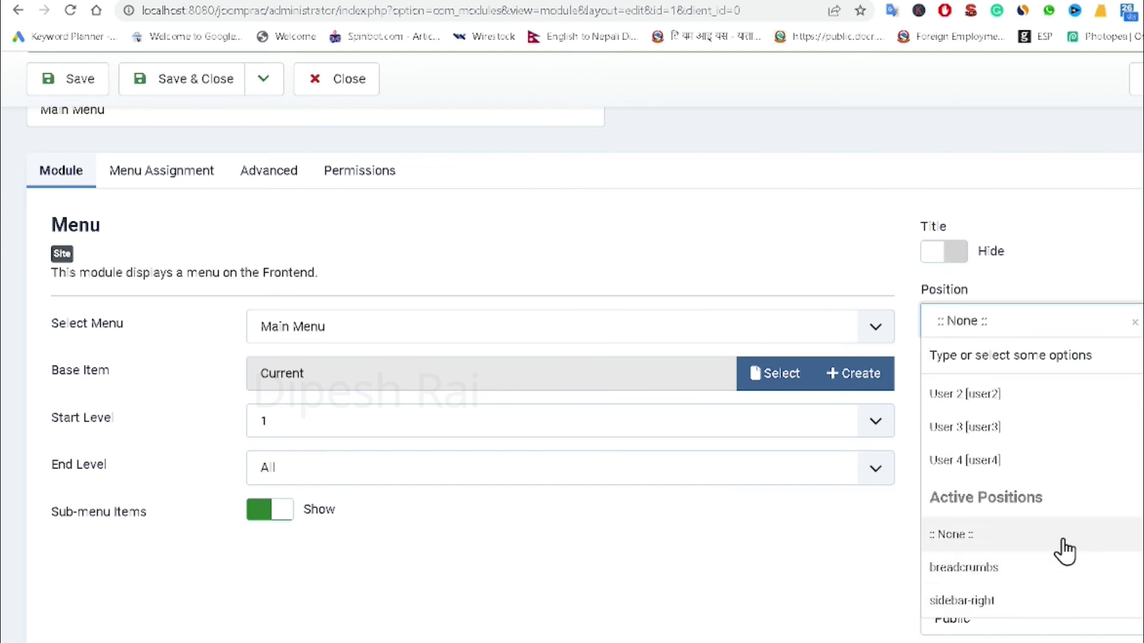
scroll(1063, 545, up, 4)
scroll(1059, 534, up, 15)
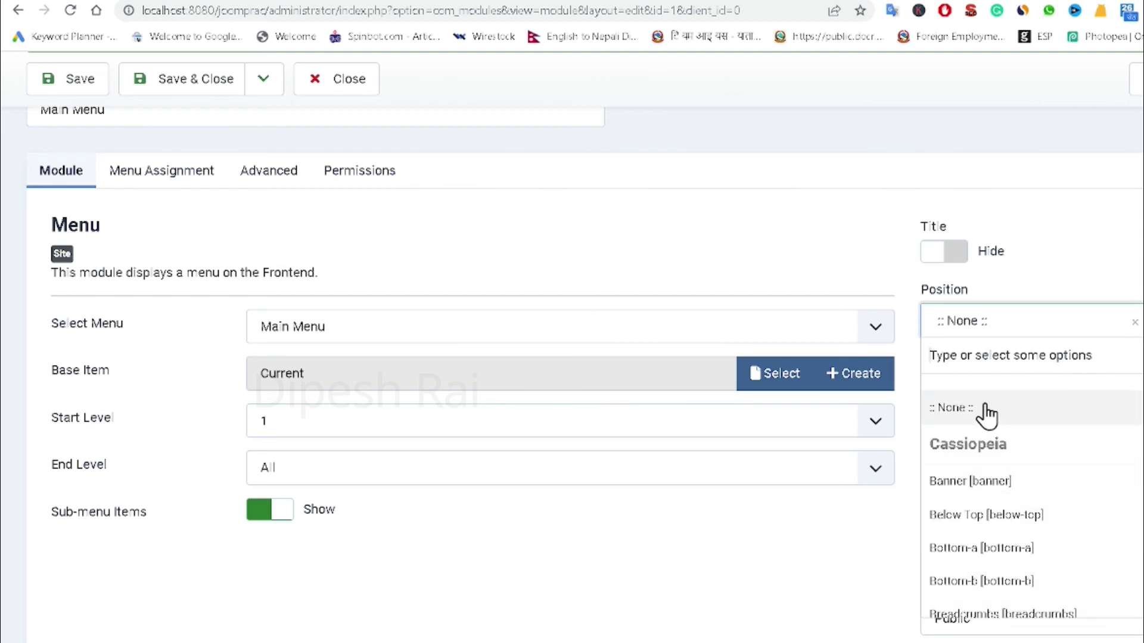
click(809, 261)
click(67, 79)
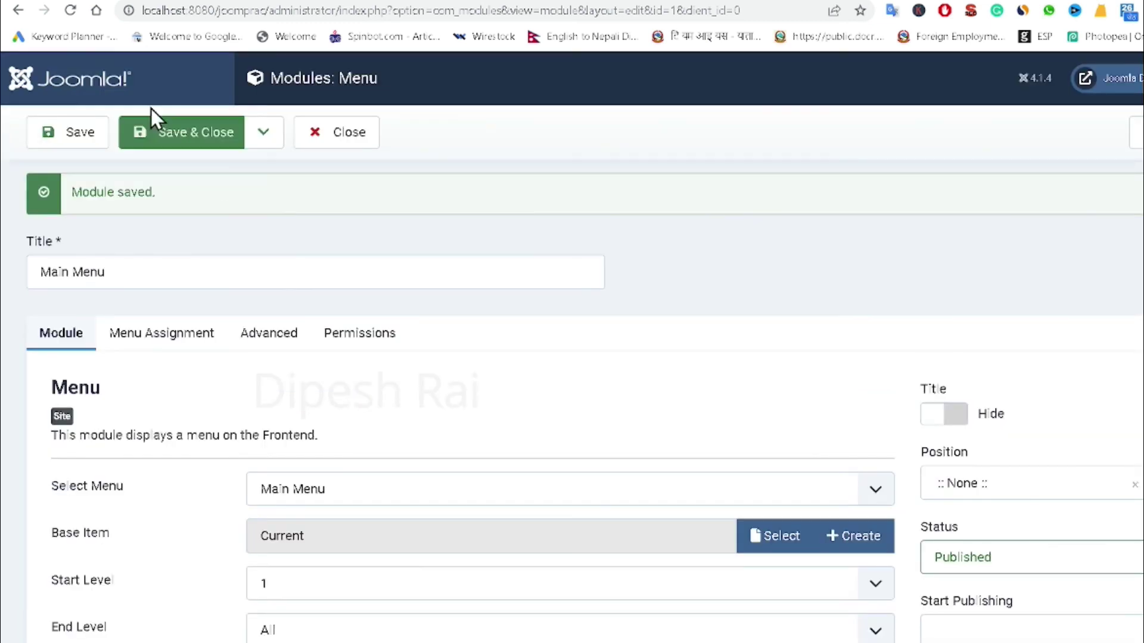
click(66, 134)
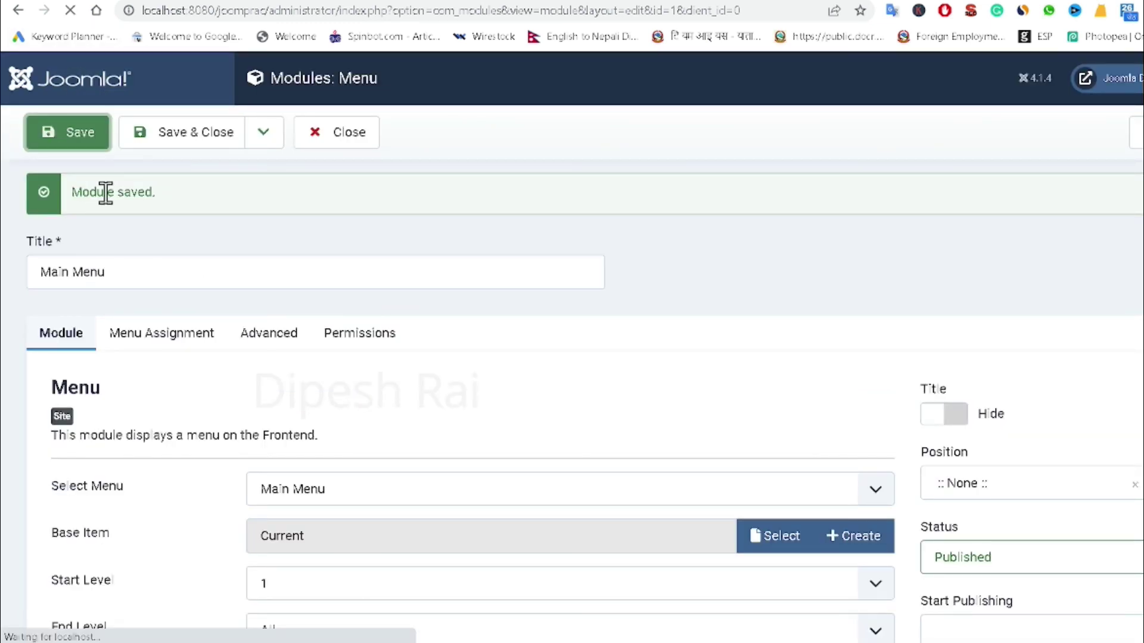
drag(89, 192, 192, 195)
- Reload the front-end home page and check the Download and Second Menu dropdowns in the header
key(alt+Left)
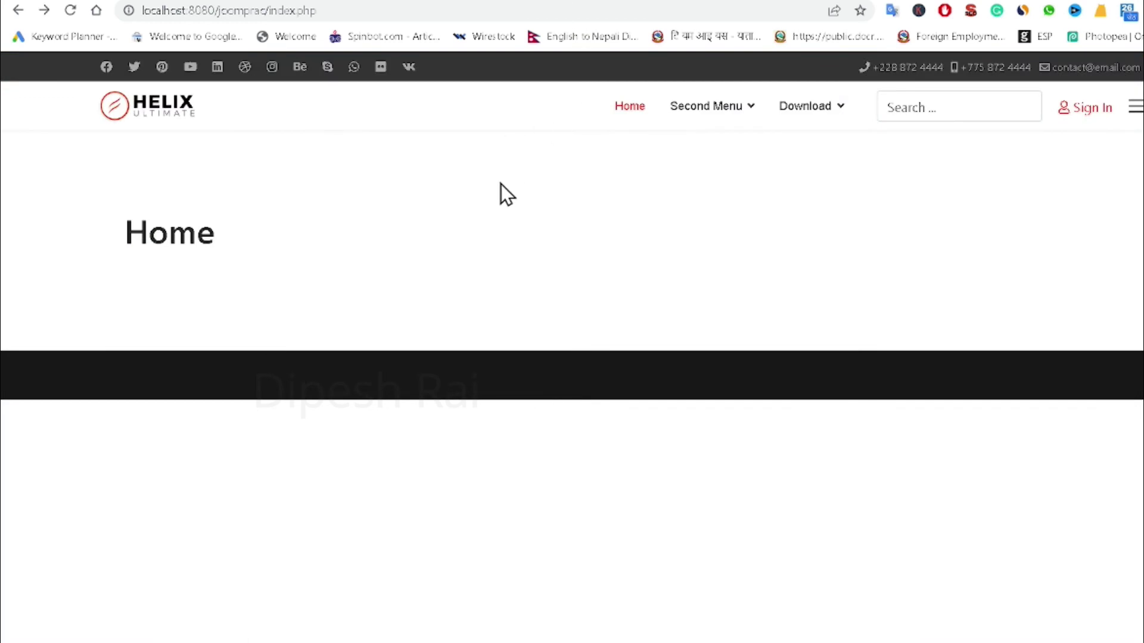
click(70, 18)
mouse_move(822, 107)
mouse_move(798, 215)
mouse_move(713, 100)
- Return to the Main Menu module in the administrator and review its title, position and status settings
key(ctrl+Tab)
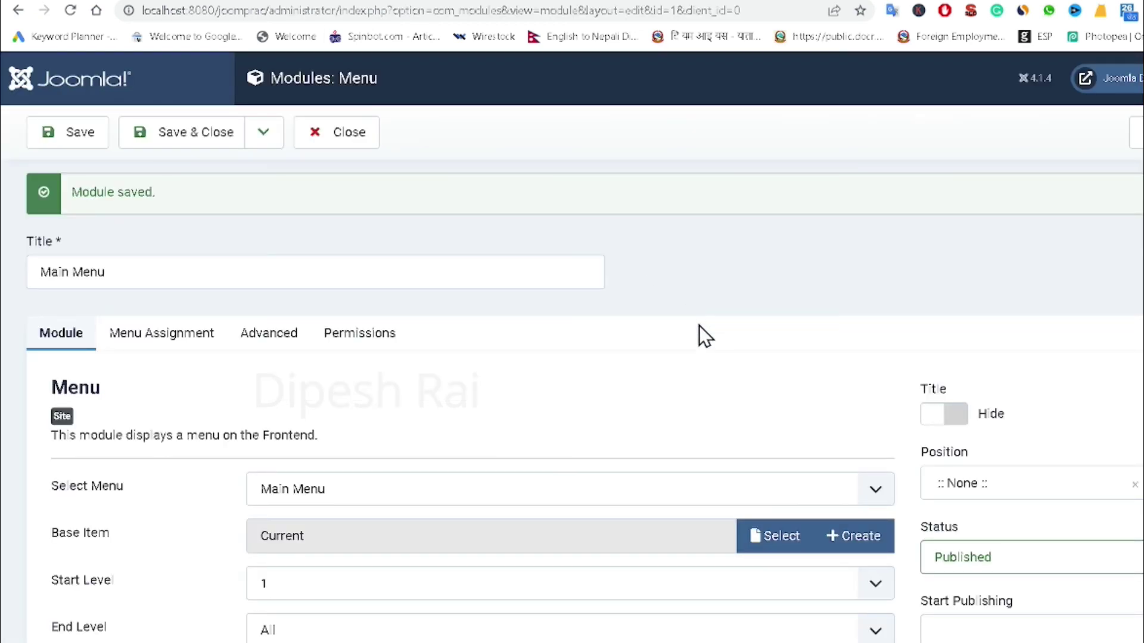
scroll(746, 380, down, 6)
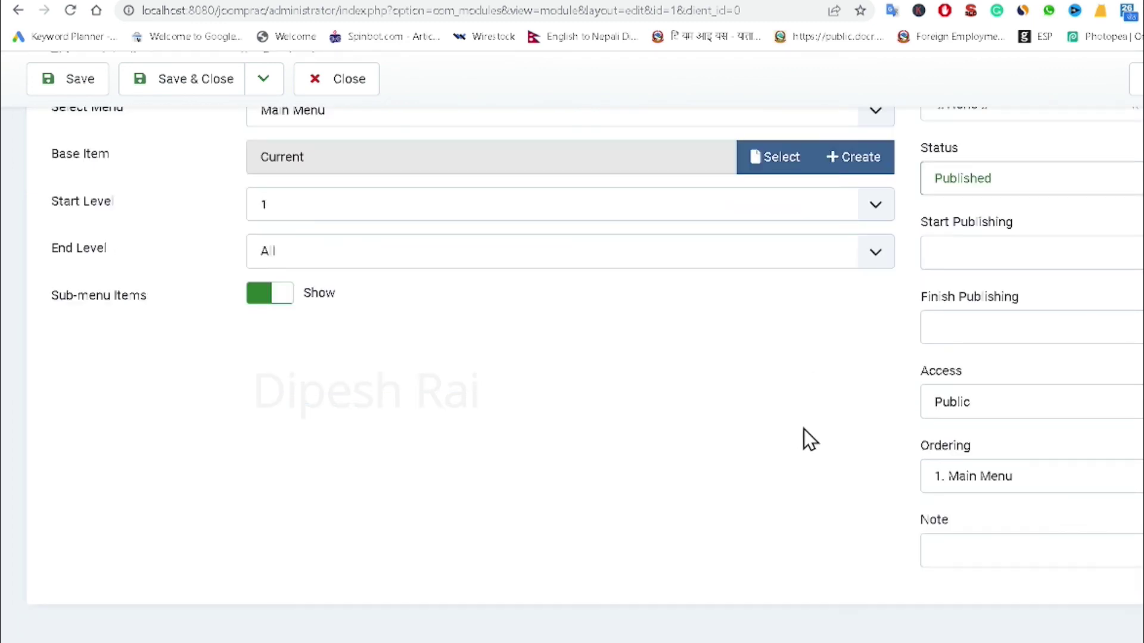
scroll(803, 429, up, 5)
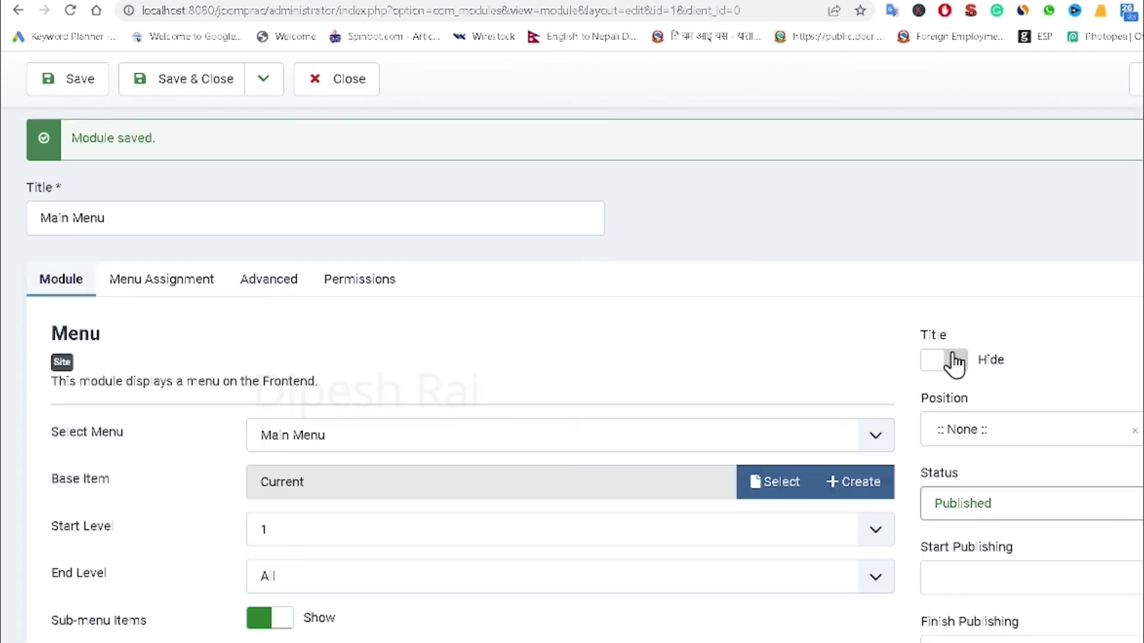
click(971, 370)
click(975, 365)
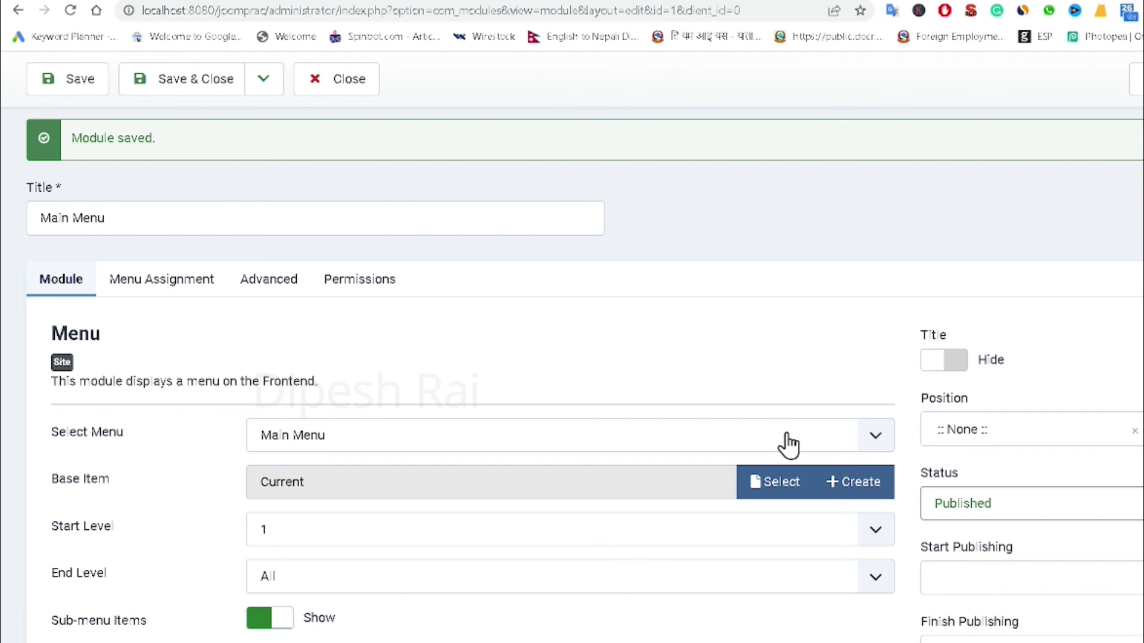
scroll(789, 438, down, 3)
scroll(793, 441, up, 4)
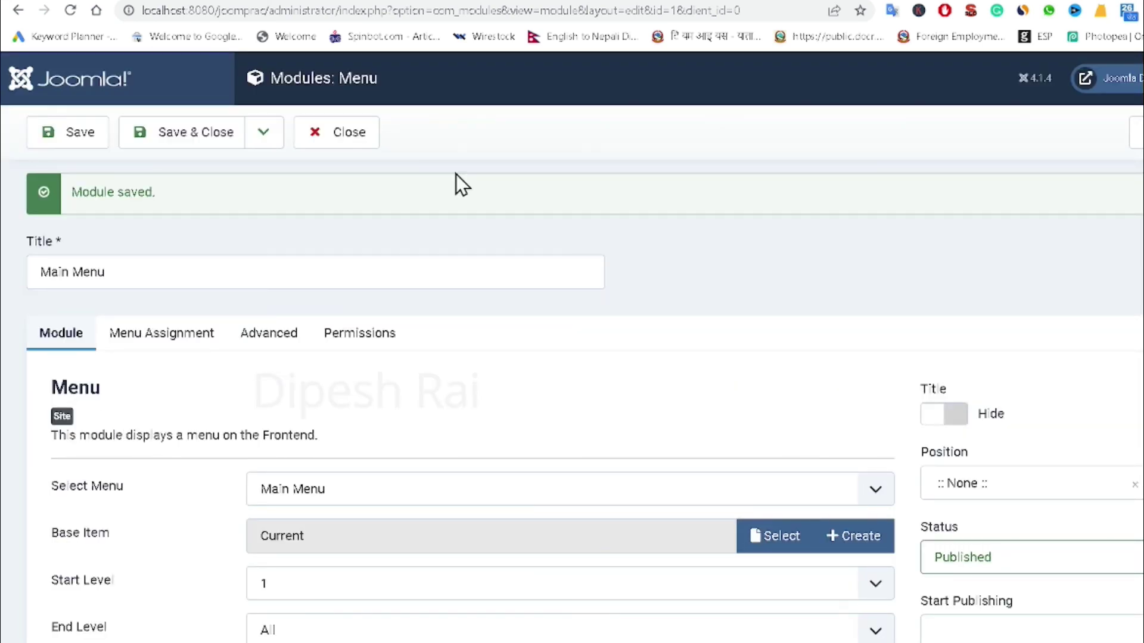